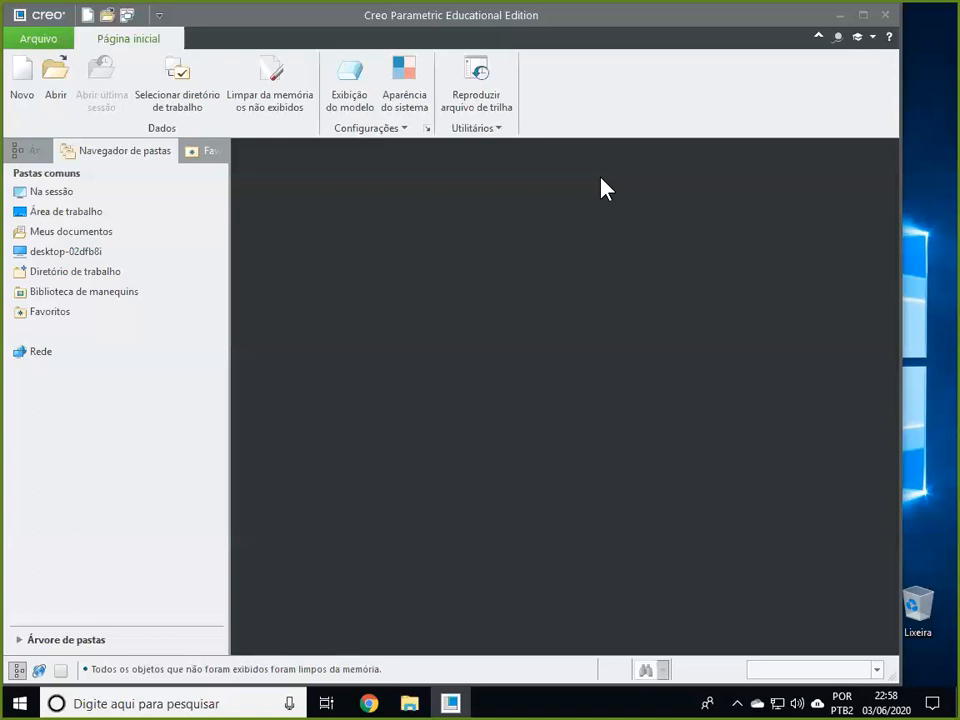
Step: Open the part file mouse.prt from the documents folder
{"action": "left_click", "coordinate": [55, 88]}
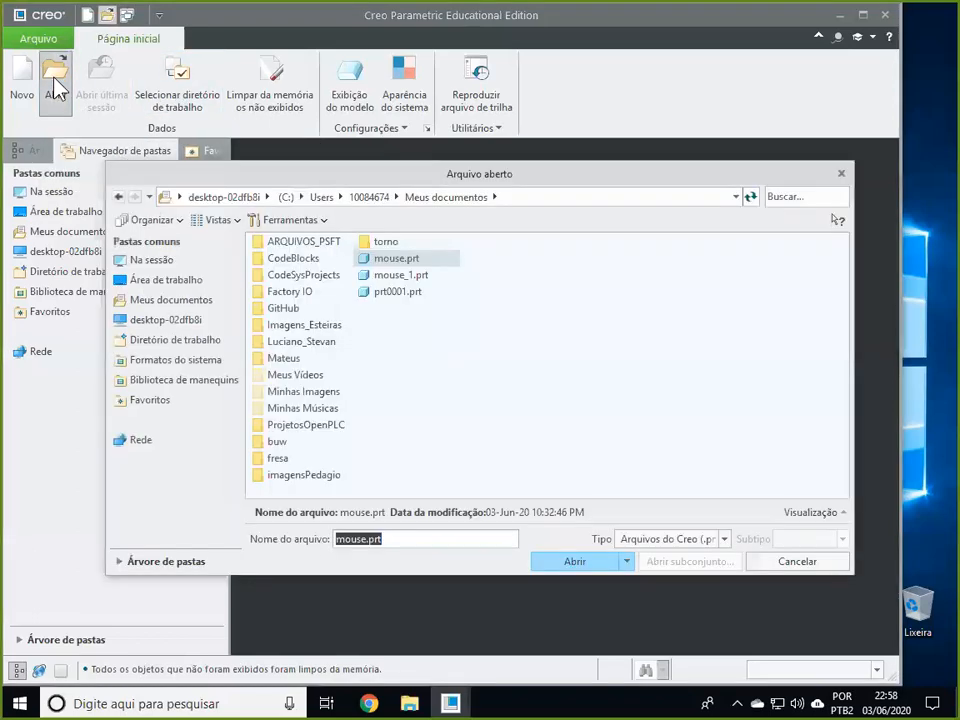
{"action": "double_click", "coordinate": [400, 259]}
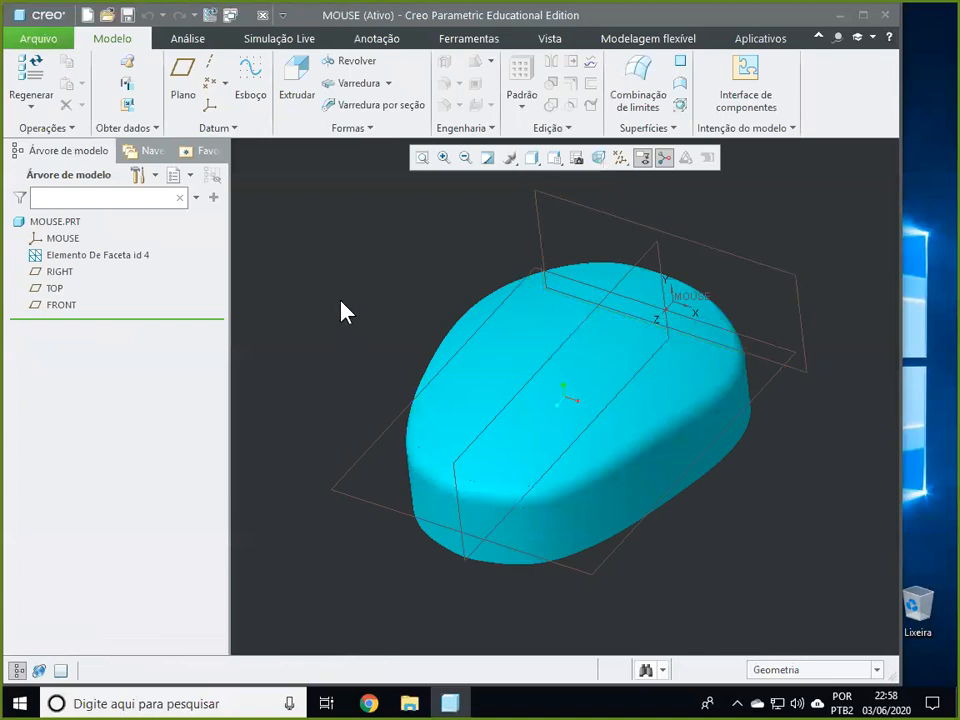
{"action": "middle_click_drag", "start_coordinate": [328, 348], "coordinate": [349, 343]}
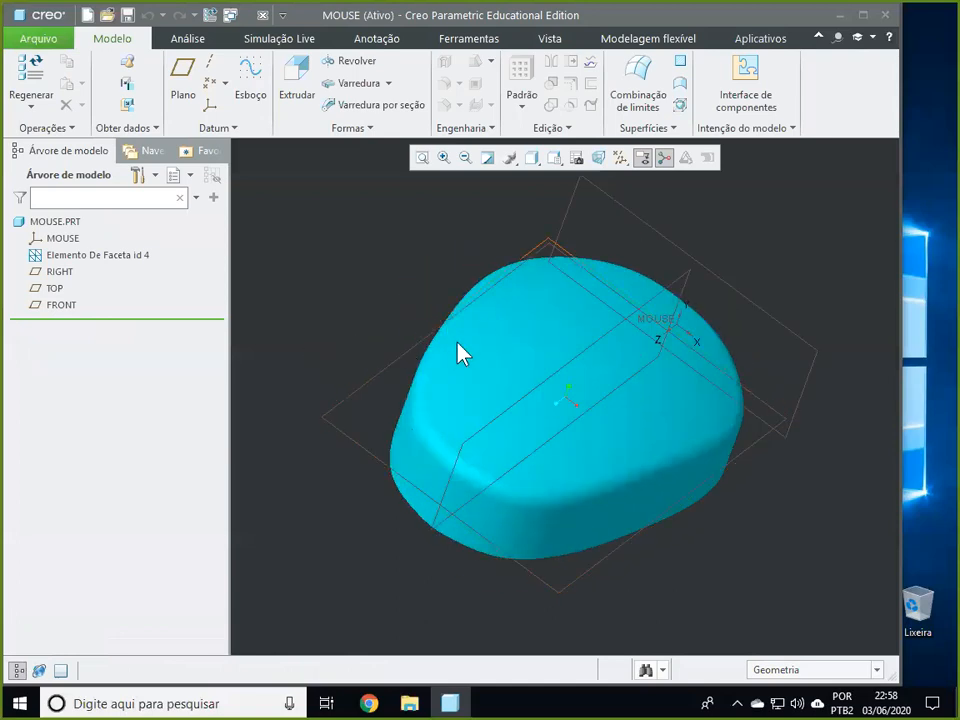
Step: Examine the triangle mesh of the faceted mouse in wireframe display and return the model to plain shading
{"action": "scroll", "coordinate": [457, 343], "scroll_direction": "down", "scroll_amount": 6}
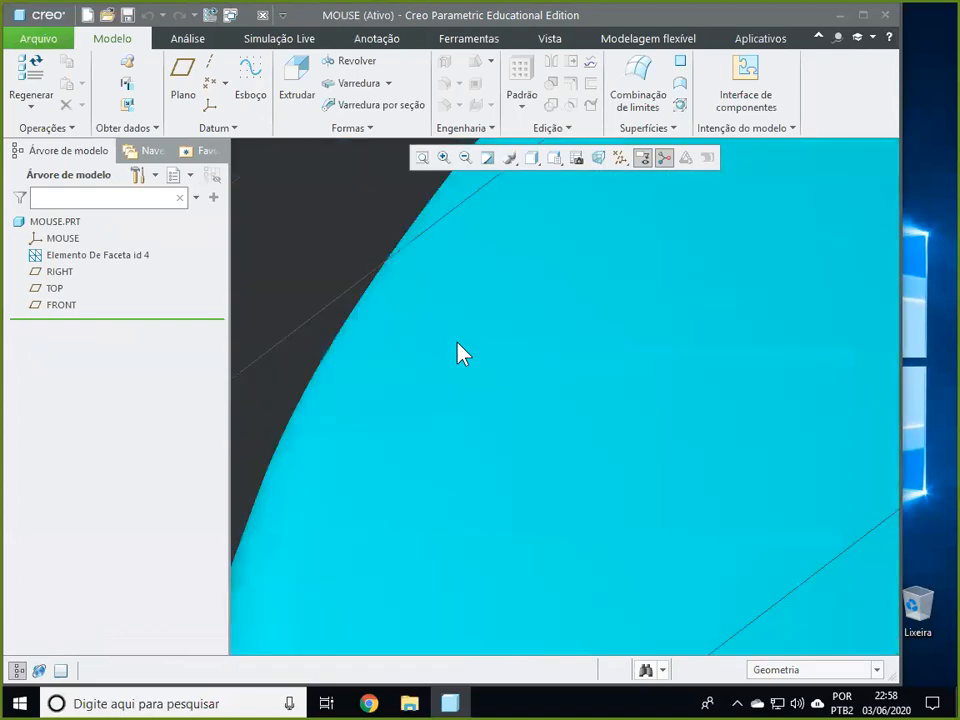
{"action": "left_click", "coordinate": [532, 159]}
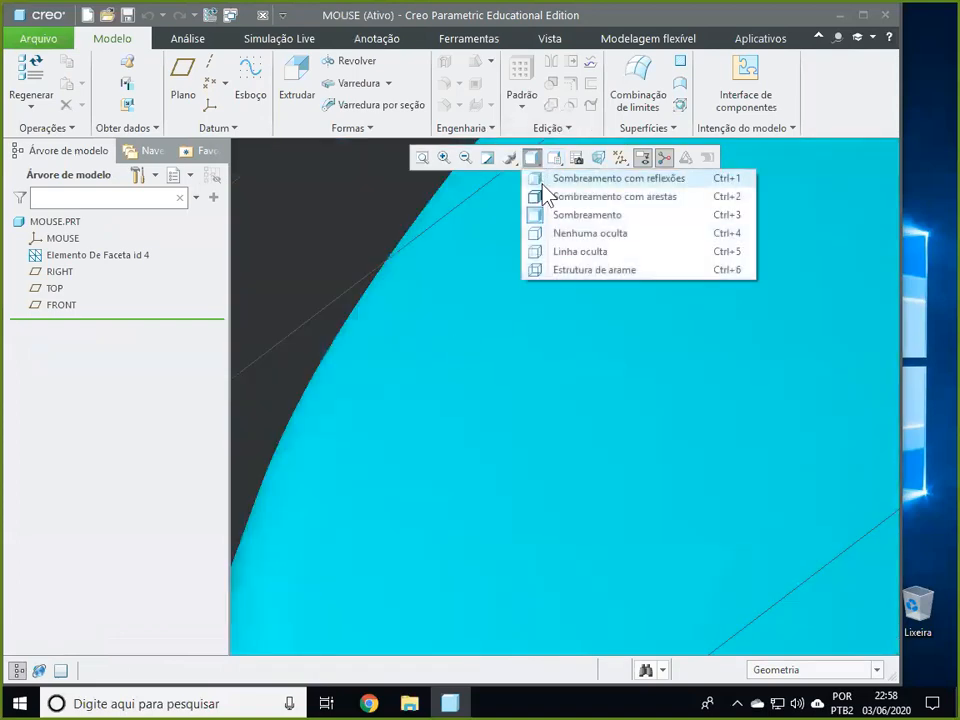
{"action": "left_click", "coordinate": [538, 271]}
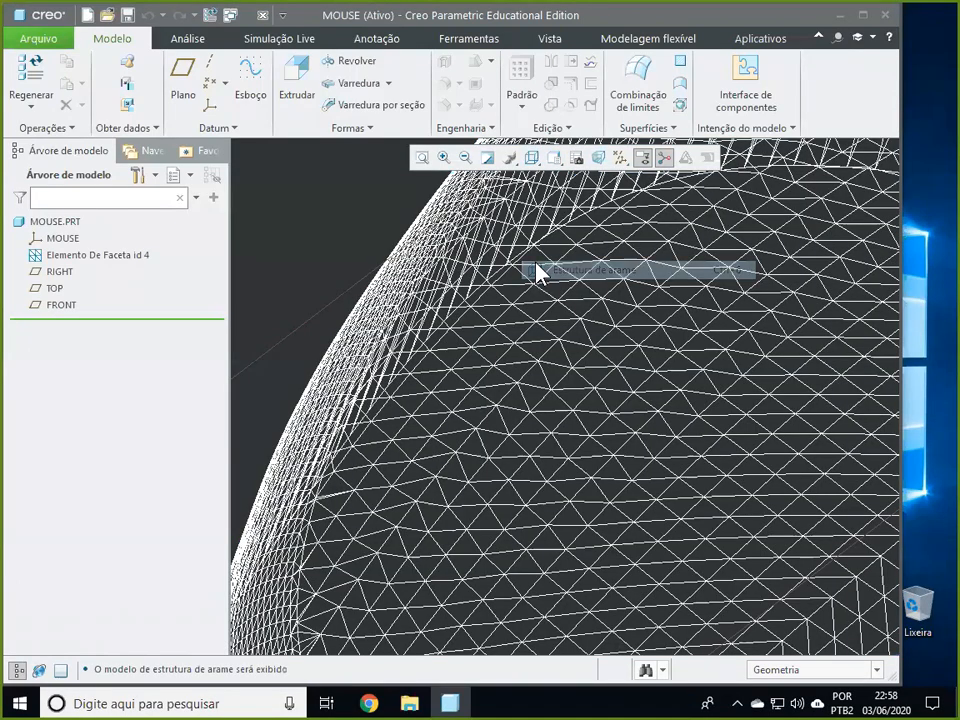
{"action": "scroll", "coordinate": [338, 292], "scroll_direction": "down", "scroll_amount": 5}
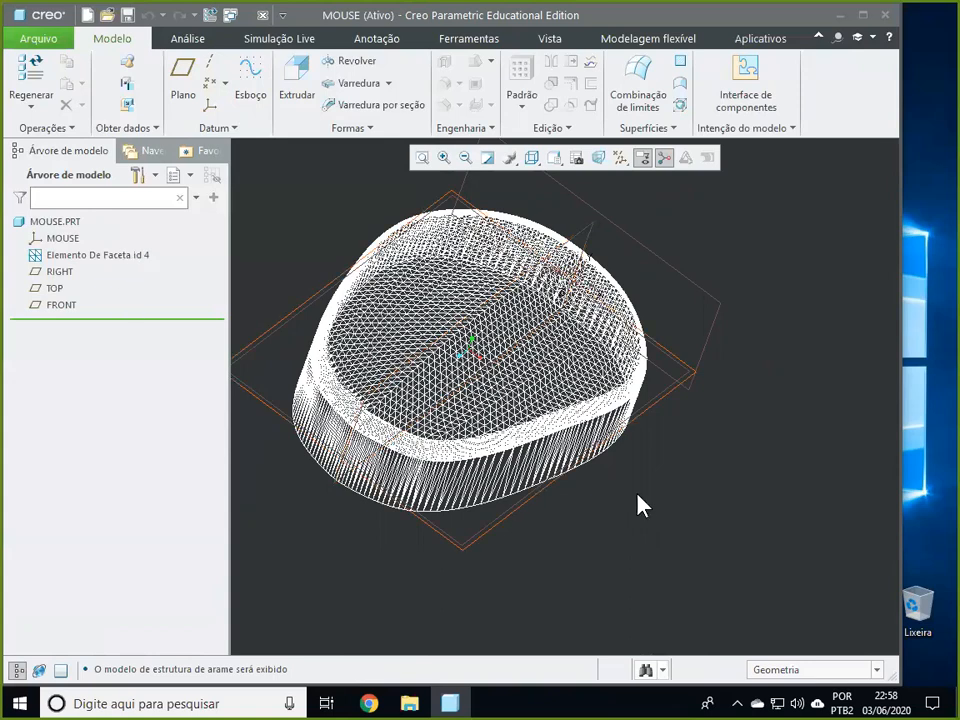
{"action": "middle_click_drag", "start_coordinate": [617, 503], "coordinate": [782, 508], "text": "shift"}
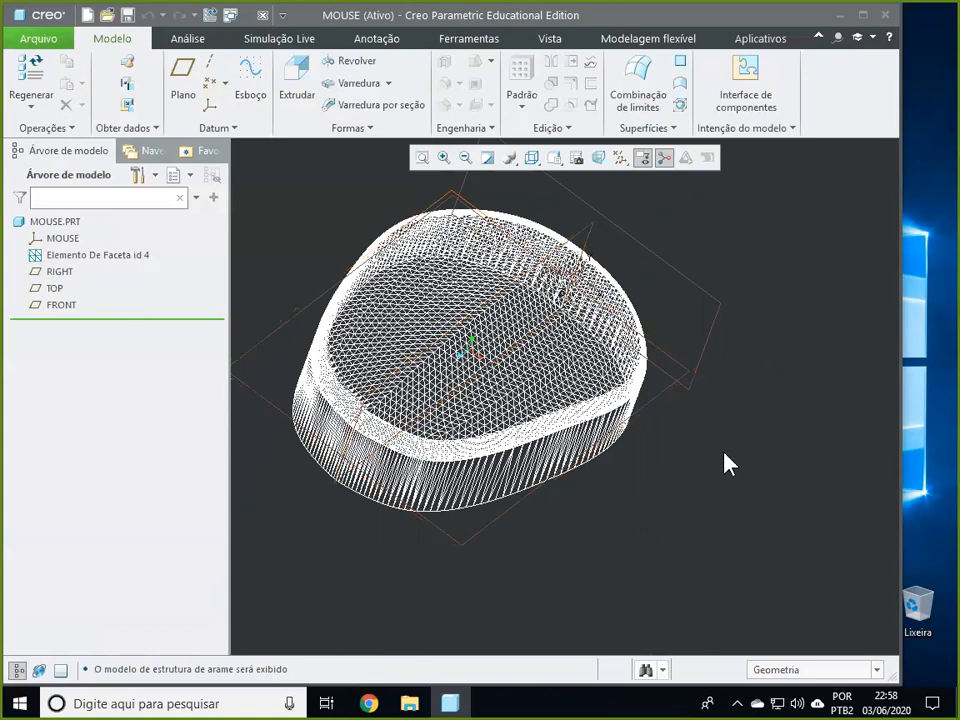
{"action": "left_click", "coordinate": [538, 163]}
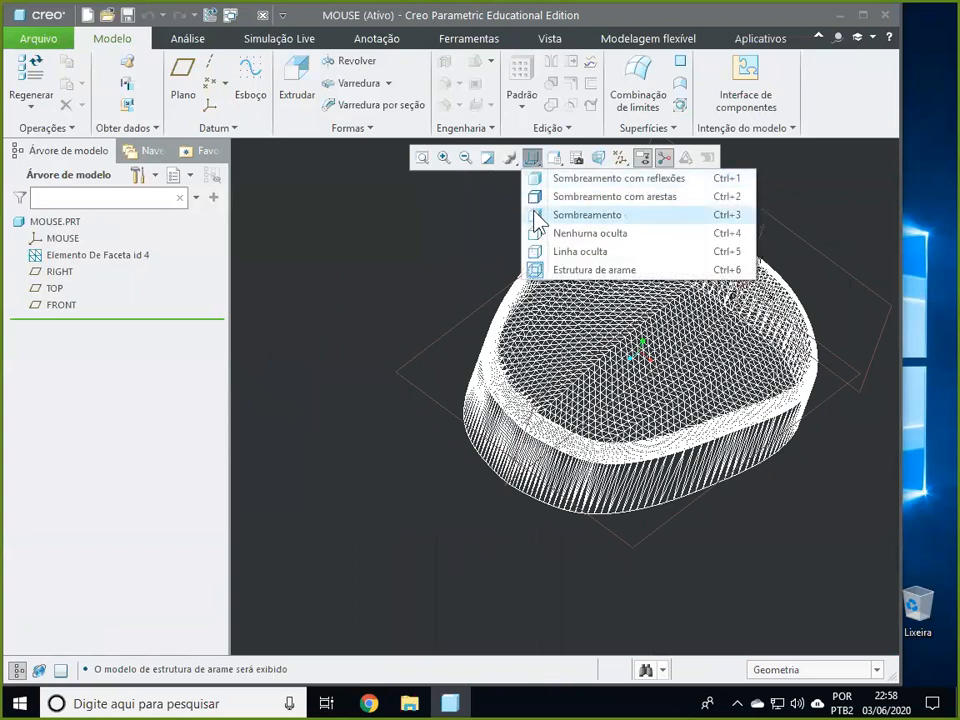
{"action": "left_click", "coordinate": [540, 216]}
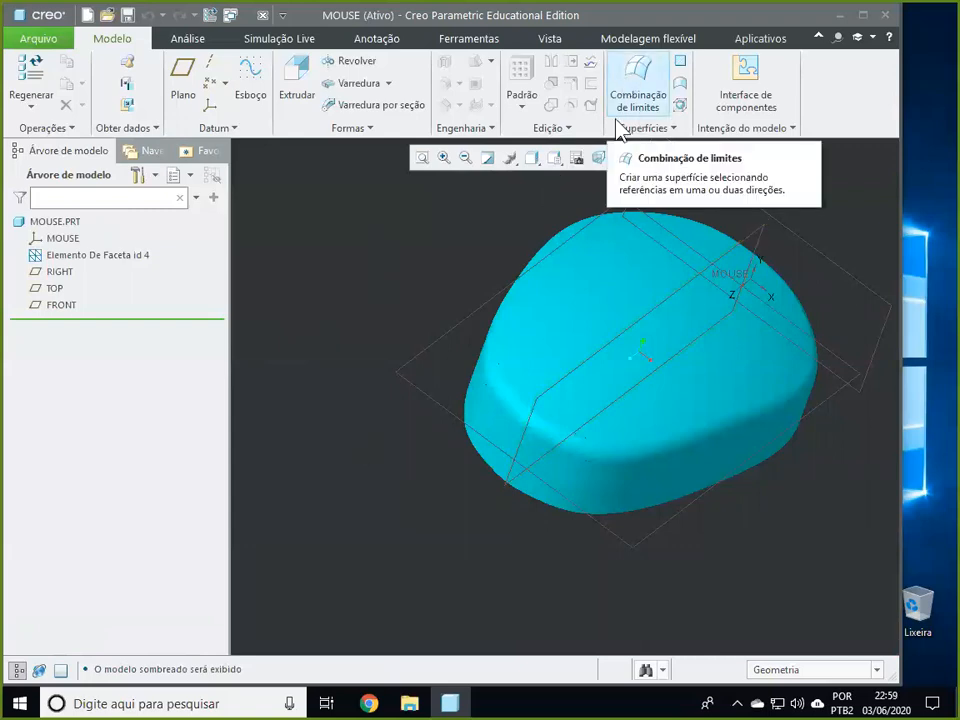
Step: Start a Restyle (Reestilizar) feature on the faceted mouse model
{"action": "left_click", "coordinate": [643, 128]}
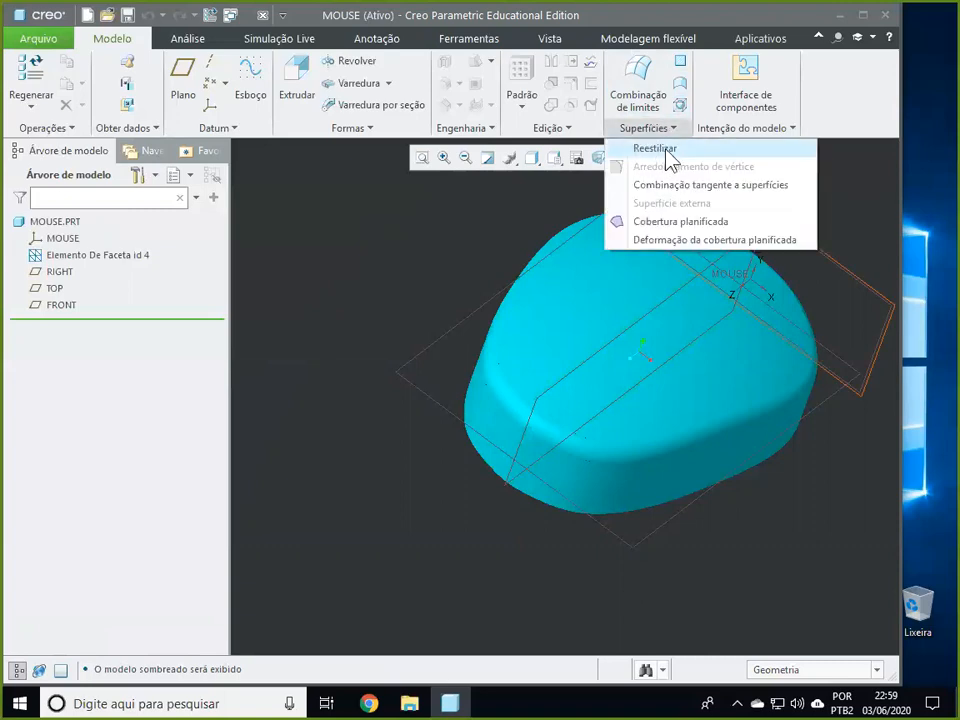
{"action": "left_click", "coordinate": [666, 151]}
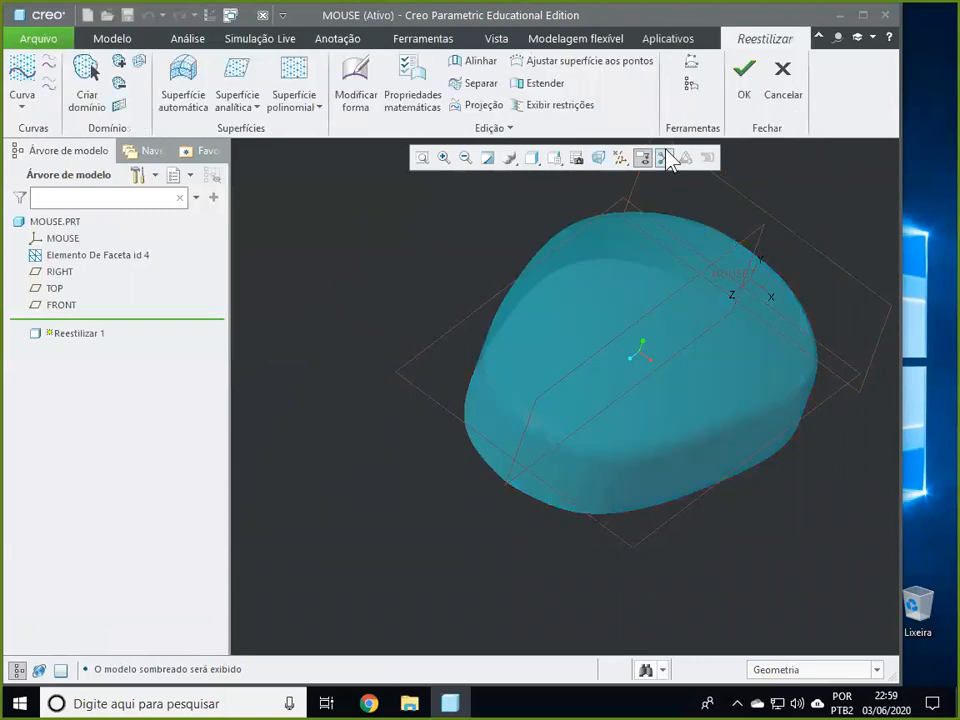
{"action": "left_click", "coordinate": [666, 157]}
{"action": "mouse_move", "coordinate": [342, 242]}
{"action": "middle_mouse_down"}
{"action": "mouse_move", "coordinate": [308, 348]}
{"action": "mouse_move", "coordinate": [323, 375]}
{"action": "mouse_move", "coordinate": [379, 358]}
{"action": "mouse_move", "coordinate": [389, 415]}
{"action": "mouse_move", "coordinate": [364, 489]}
{"action": "mouse_move", "coordinate": [369, 392]}
{"action": "mouse_move", "coordinate": [321, 399]}
{"action": "mouse_move", "coordinate": [322, 465]}
{"action": "mouse_move", "coordinate": [317, 388]}
{"action": "mouse_move", "coordinate": [351, 431]}
{"action": "middle_mouse_up"}
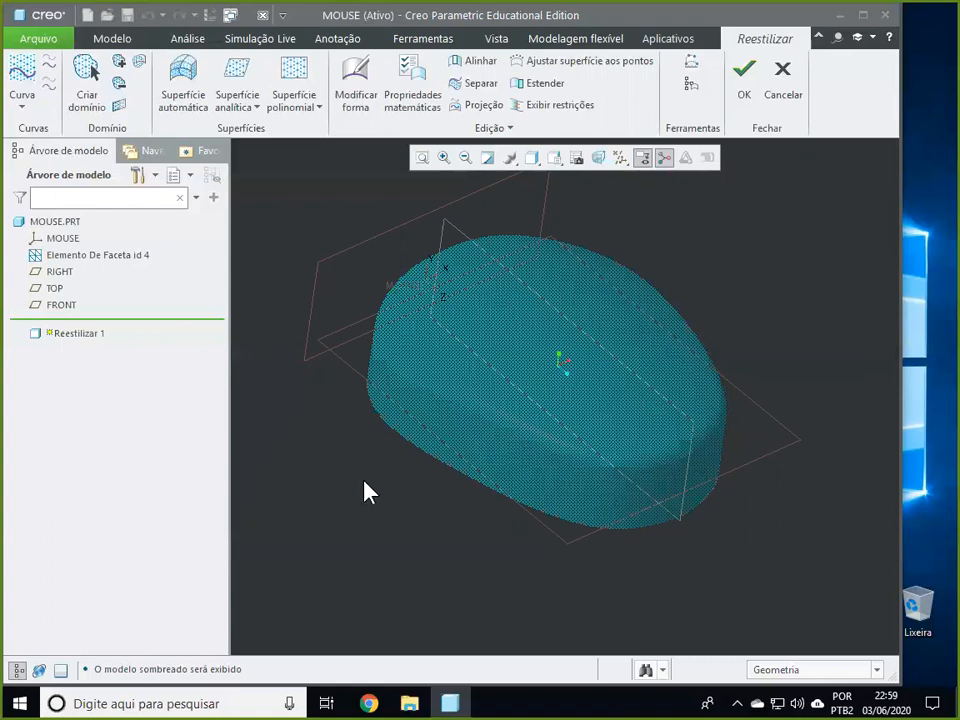
{"action": "middle_click_drag", "start_coordinate": [369, 486], "coordinate": [363, 545]}
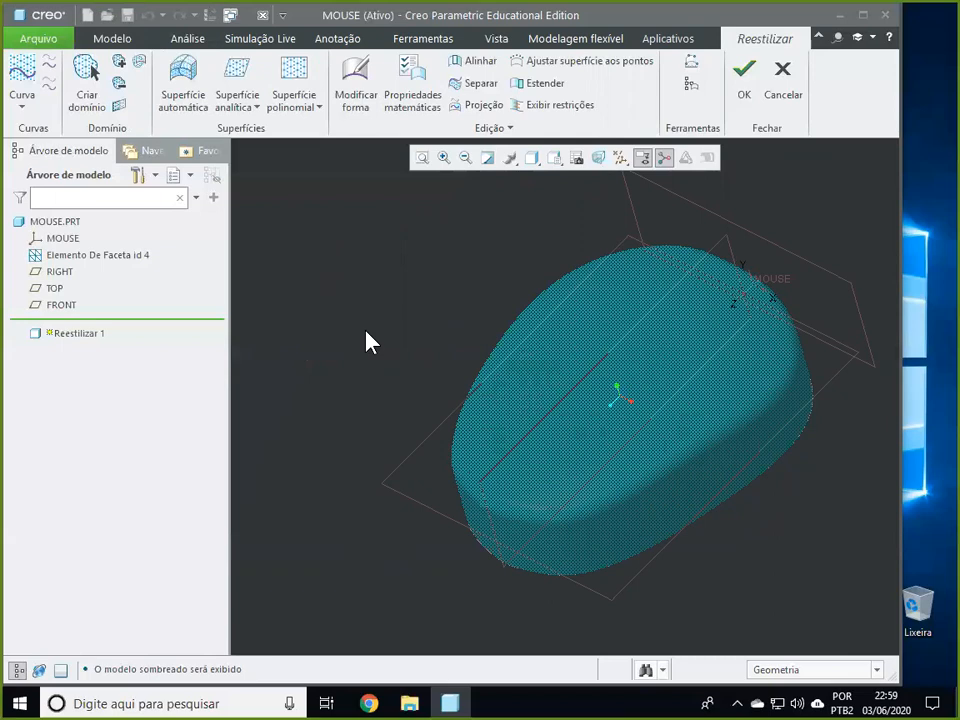
Step: Start an automatic surface on the facet feature and generate its region structure curves with 100 regions
{"action": "left_click", "coordinate": [184, 80]}
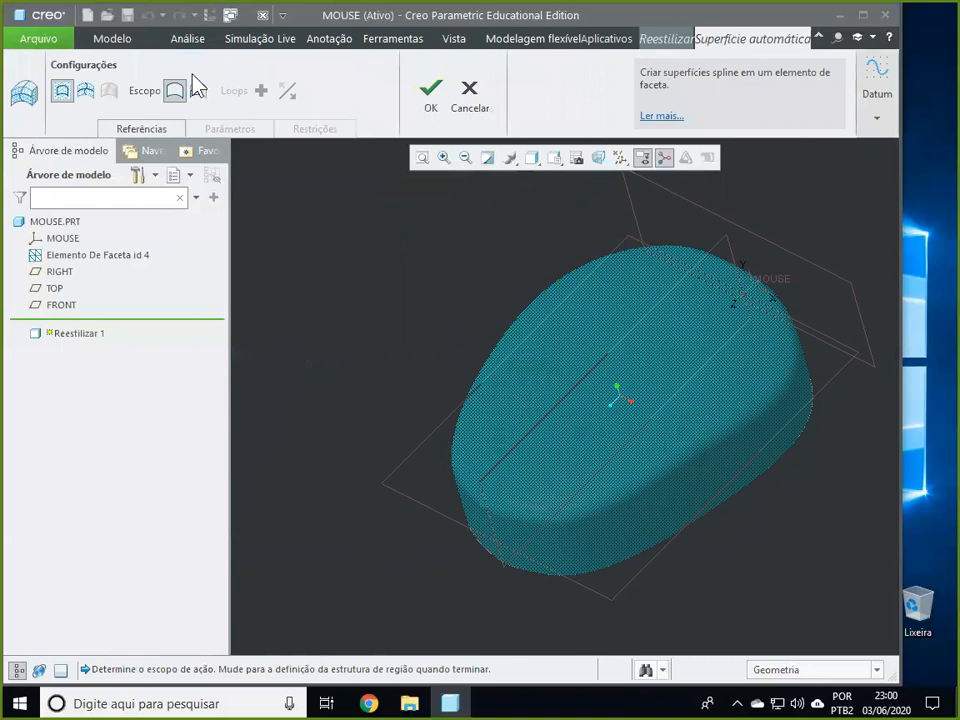
{"action": "left_click", "coordinate": [471, 95]}
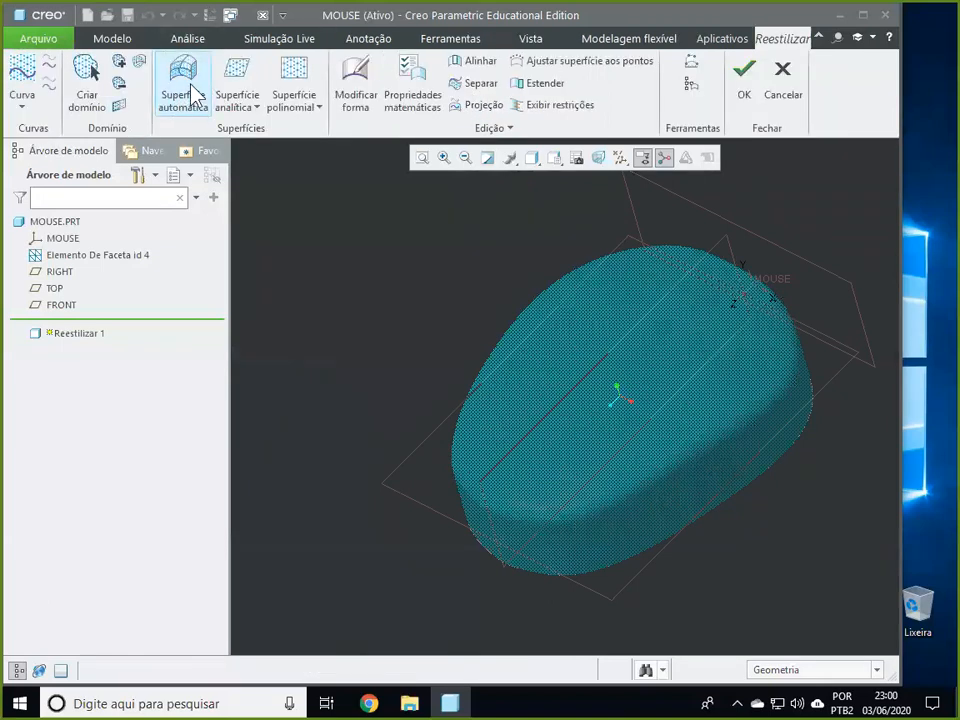
{"action": "left_click", "coordinate": [193, 88]}
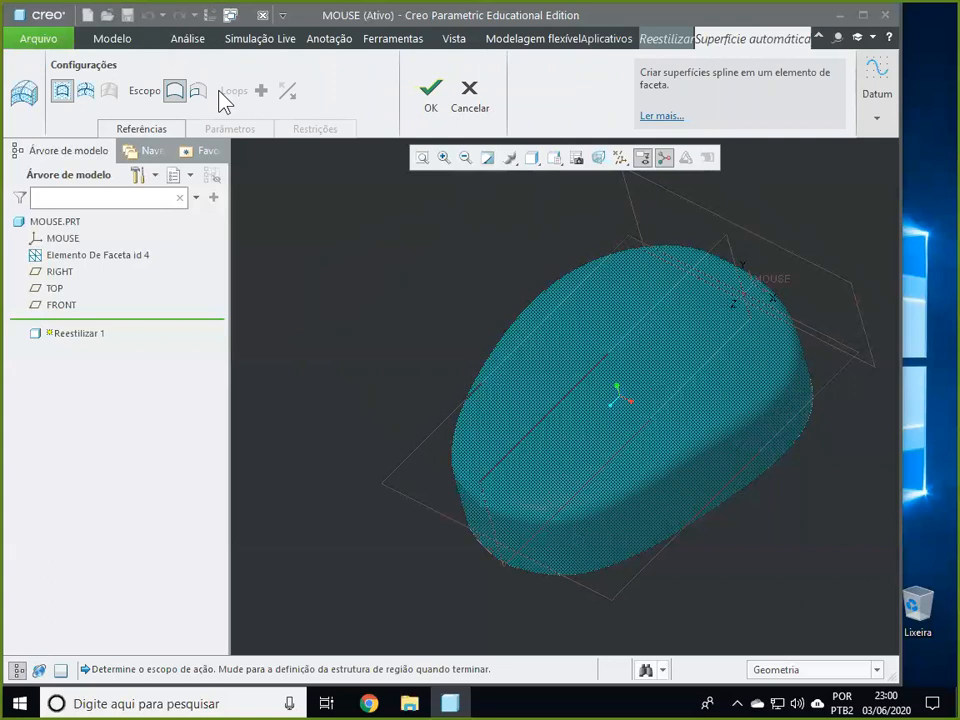
{"action": "left_click", "coordinate": [85, 93]}
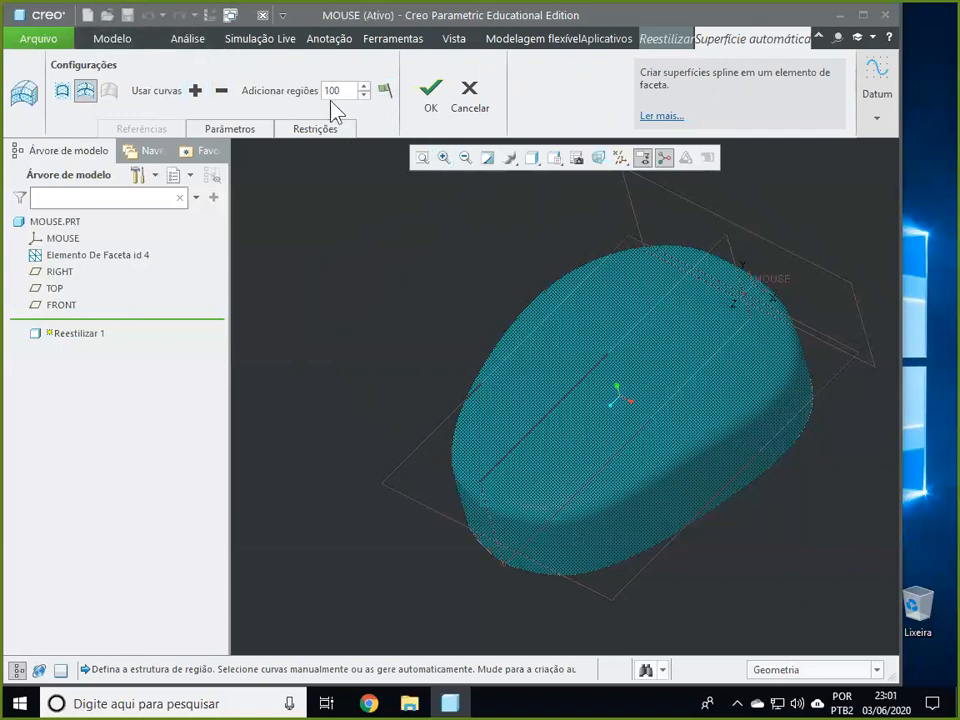
{"action": "left_click", "coordinate": [384, 91]}
{"action": "middle_click_drag", "start_coordinate": [333, 432], "coordinate": [418, 414]}
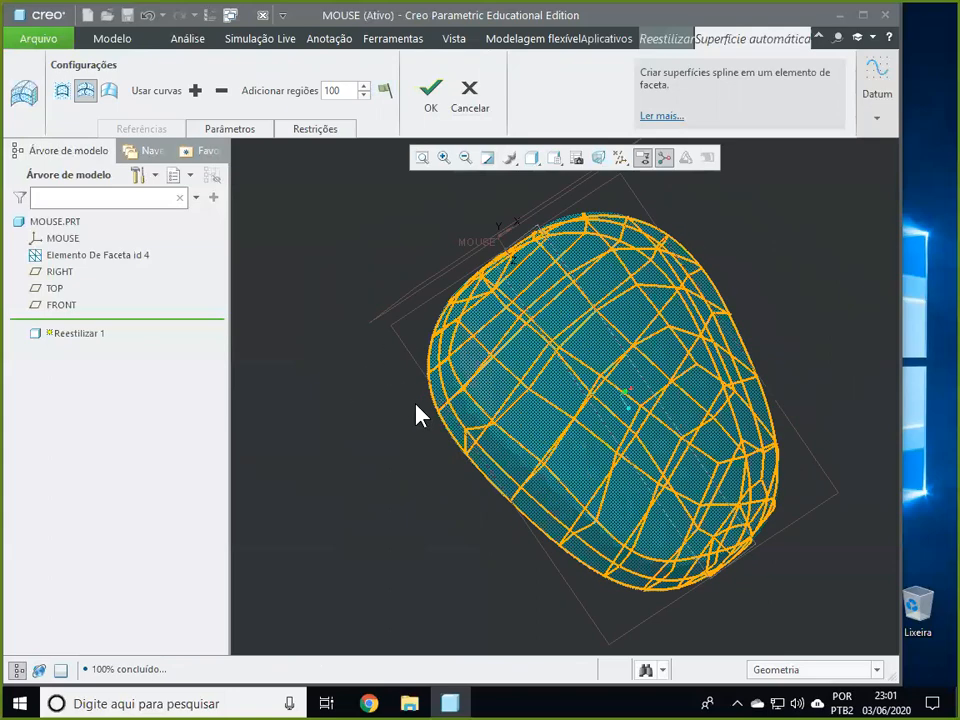
Step: Generate the automatic surfaces from the region structure at resolution 10, accept them and complete the Restyle feature
{"action": "left_click", "coordinate": [109, 92]}
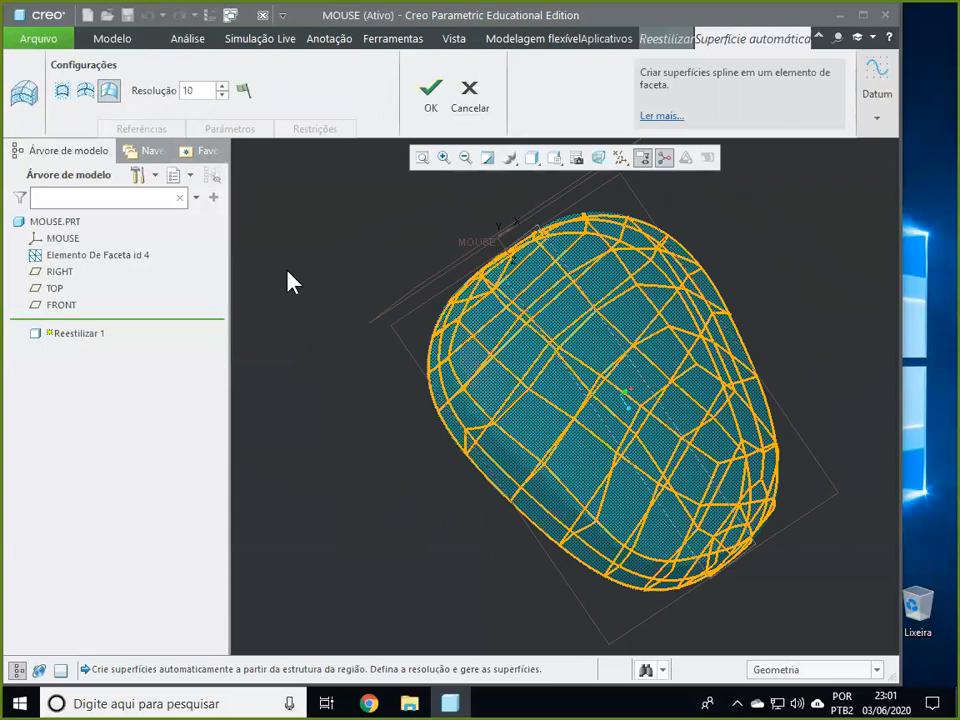
{"action": "middle_click_drag", "start_coordinate": [340, 448], "coordinate": [298, 402]}
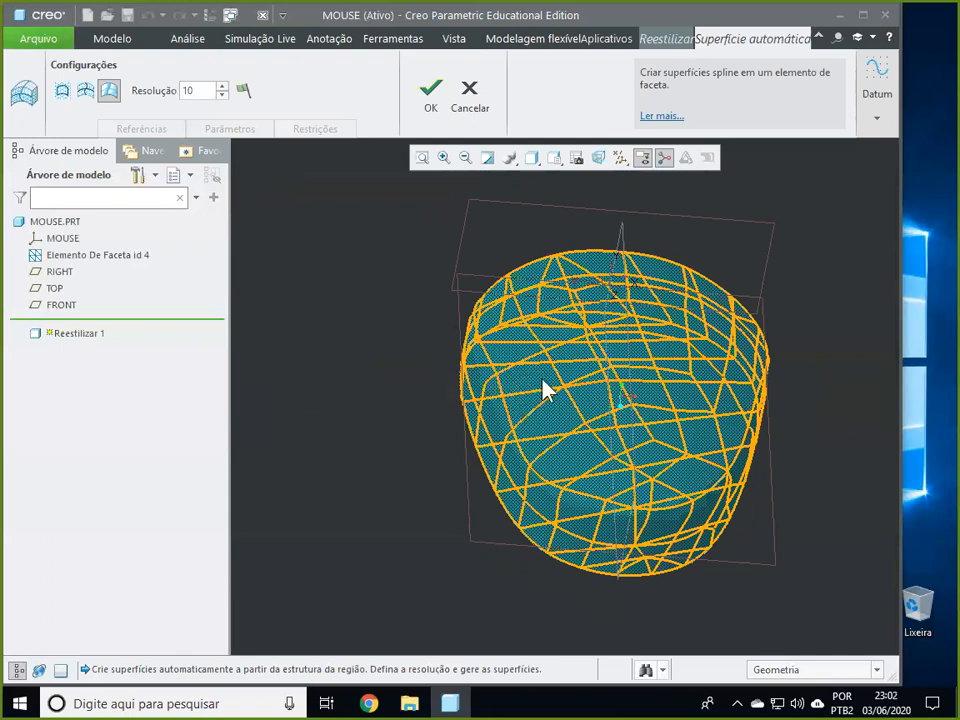
{"action": "left_click", "coordinate": [243, 92]}
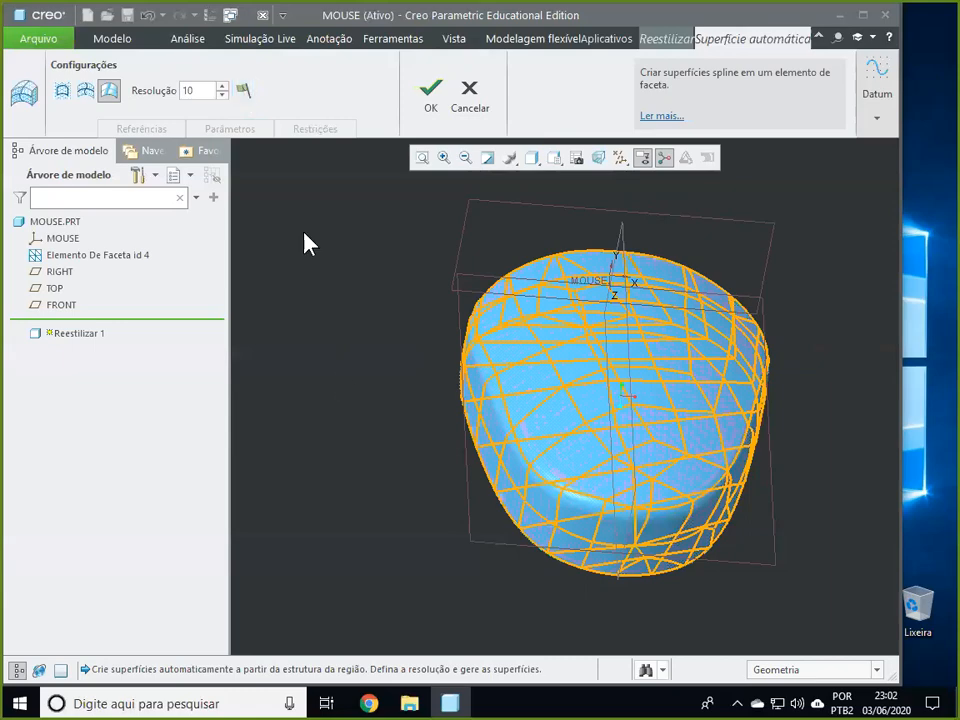
{"action": "middle_click_drag", "start_coordinate": [363, 448], "coordinate": [443, 417]}
{"action": "scroll", "coordinate": [448, 424], "scroll_direction": "down", "scroll_amount": 5}
{"action": "scroll", "coordinate": [443, 401], "scroll_direction": "up", "scroll_amount": 5}
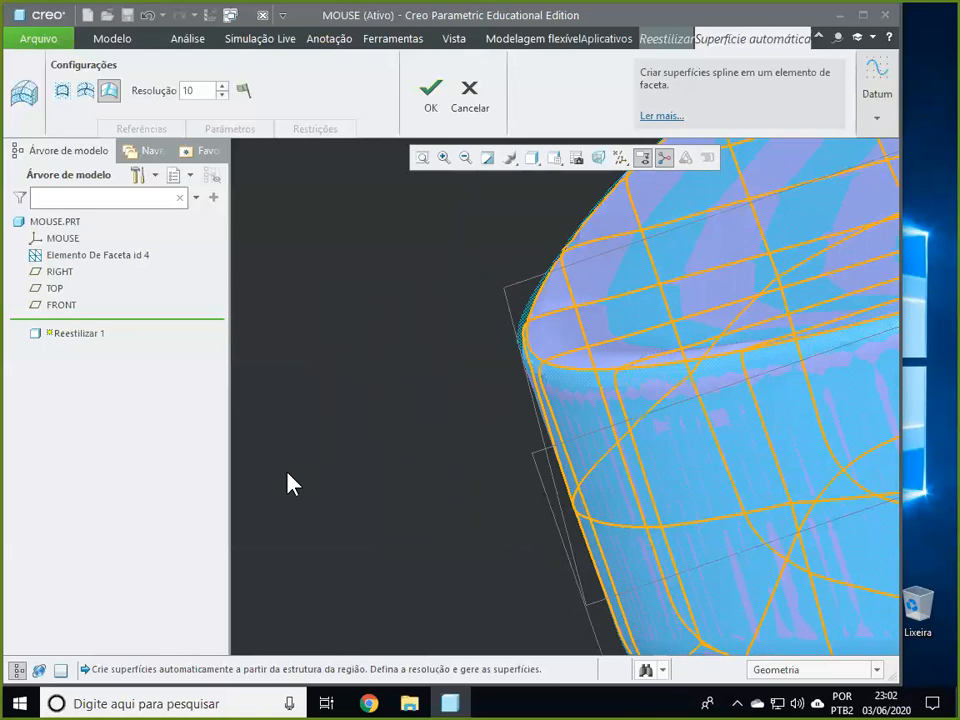
{"action": "middle_click_drag", "start_coordinate": [362, 551], "coordinate": [355, 368]}
{"action": "key", "text": "ctrl+d"}
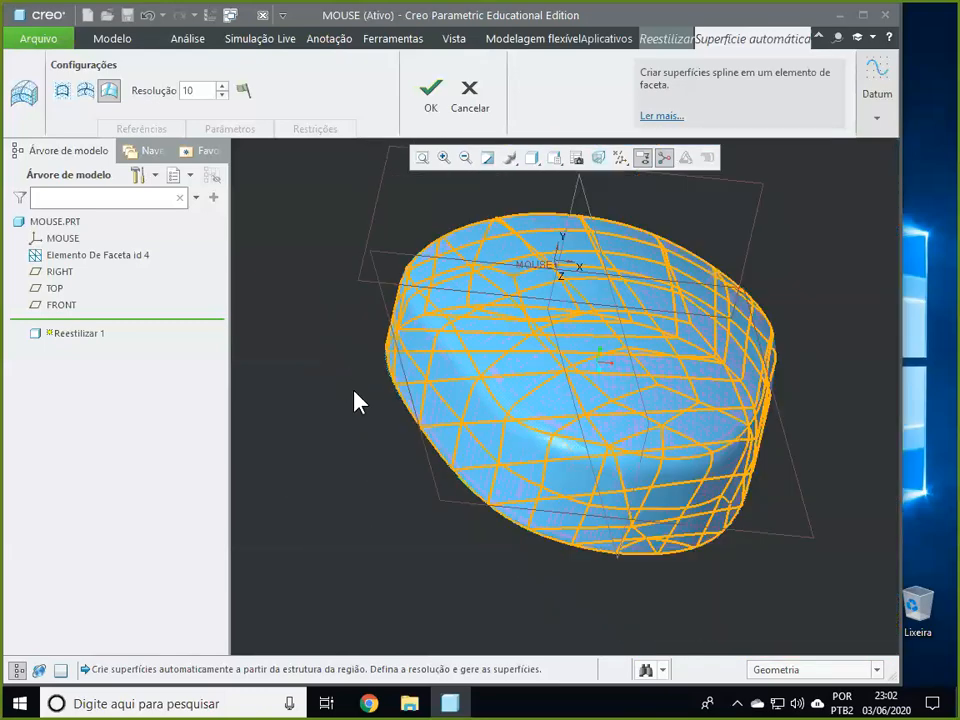
{"action": "middle_click_drag", "start_coordinate": [338, 420], "coordinate": [360, 430]}
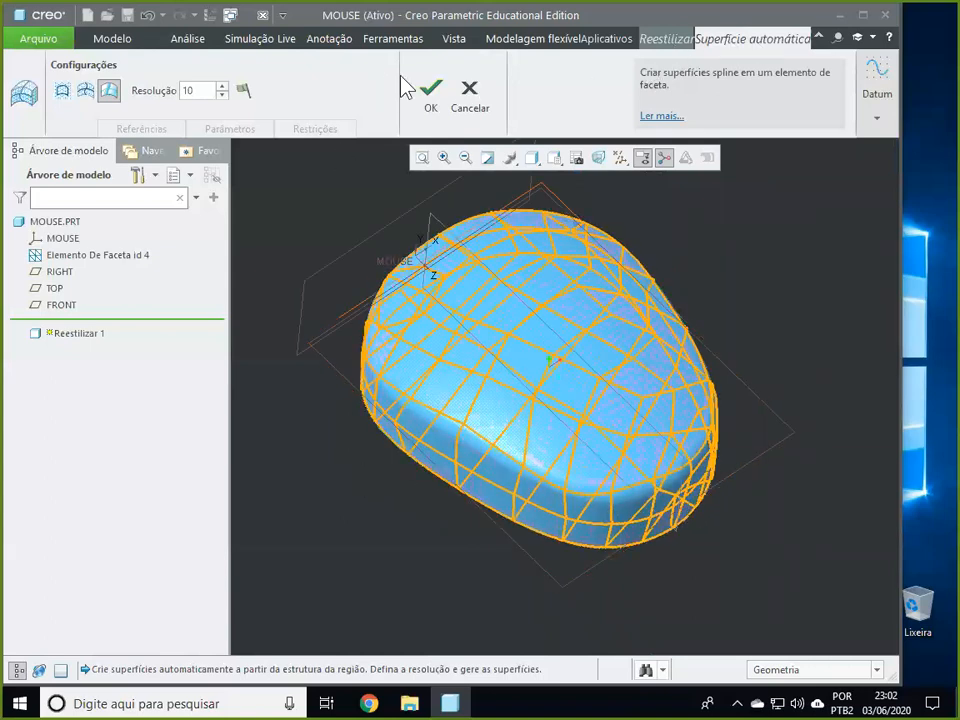
{"action": "left_click", "coordinate": [432, 95]}
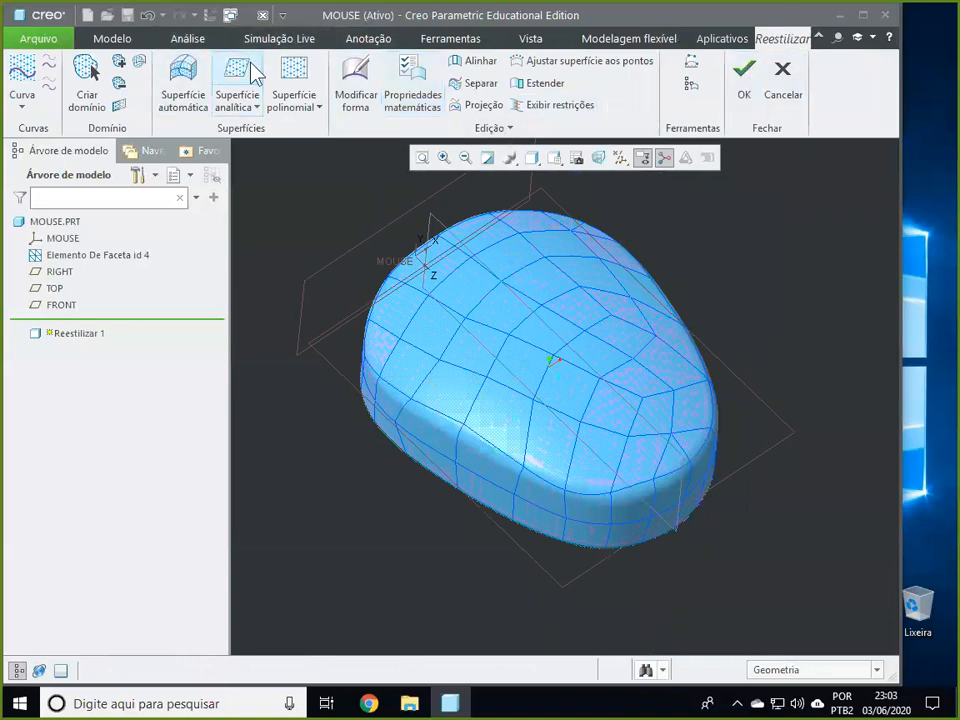
{"action": "left_click", "coordinate": [745, 80]}
{"action": "middle_click_drag", "start_coordinate": [793, 317], "coordinate": [731, 221]}
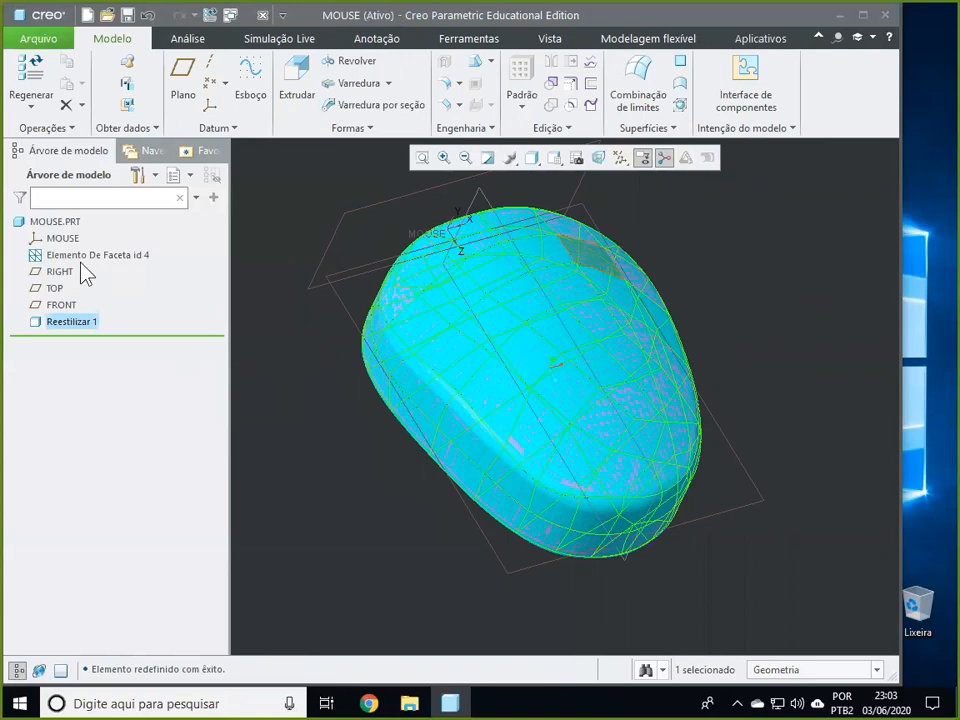
Step: Hide the facet feature Elemento De Faceta id 4 so only the restyled surfaces are displayed
{"action": "left_click", "coordinate": [58, 239]}
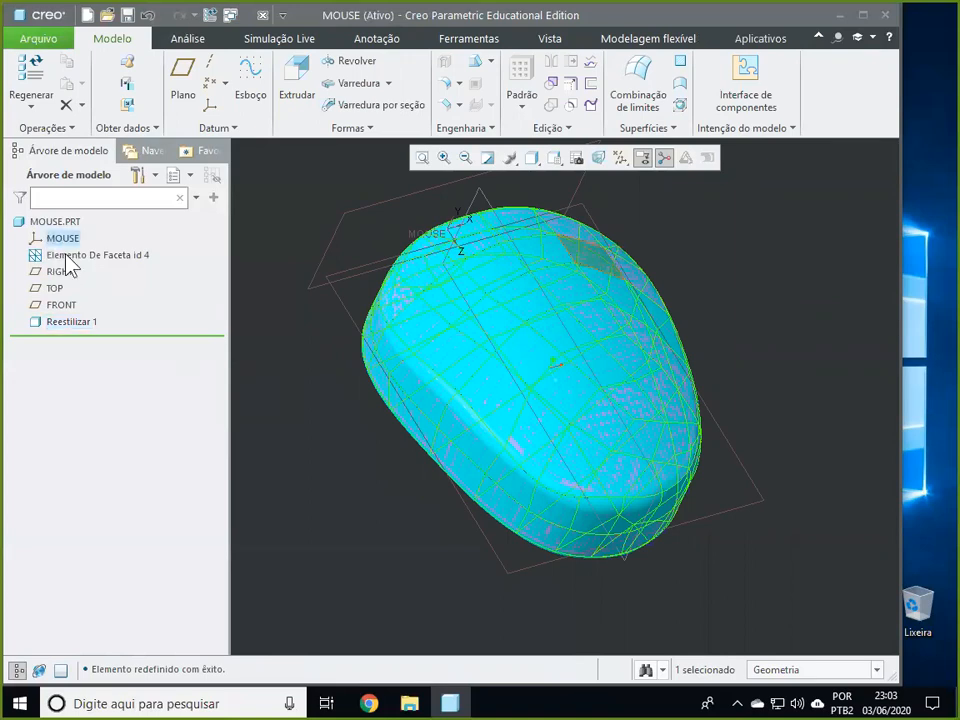
{"action": "double_click", "coordinate": [75, 256]}
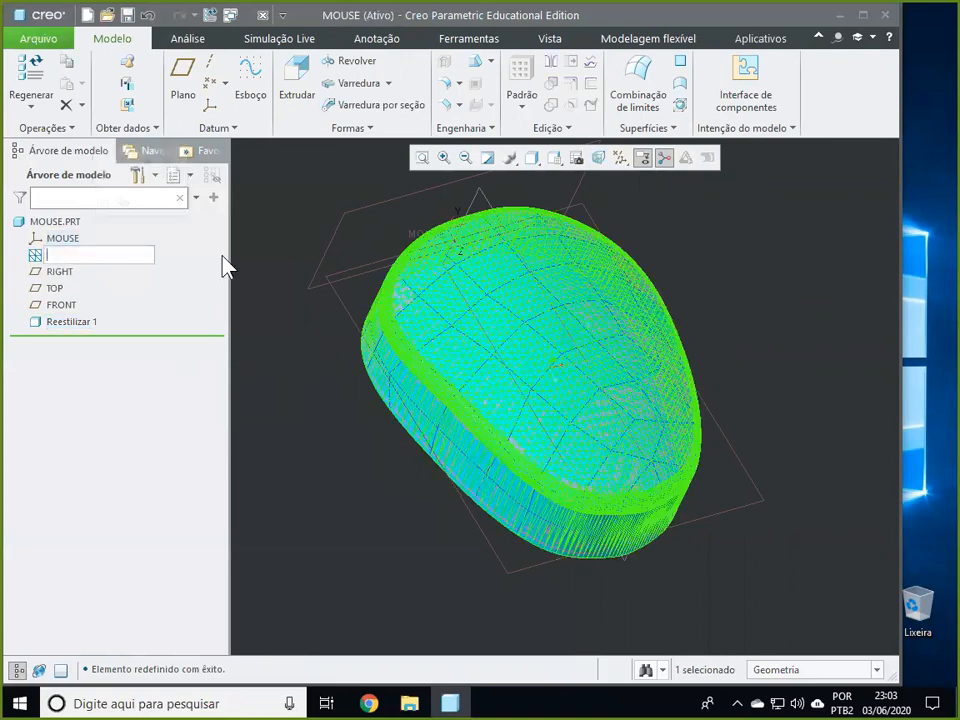
{"action": "key", "text": "Escape"}
{"action": "right_click", "coordinate": [113, 257]}
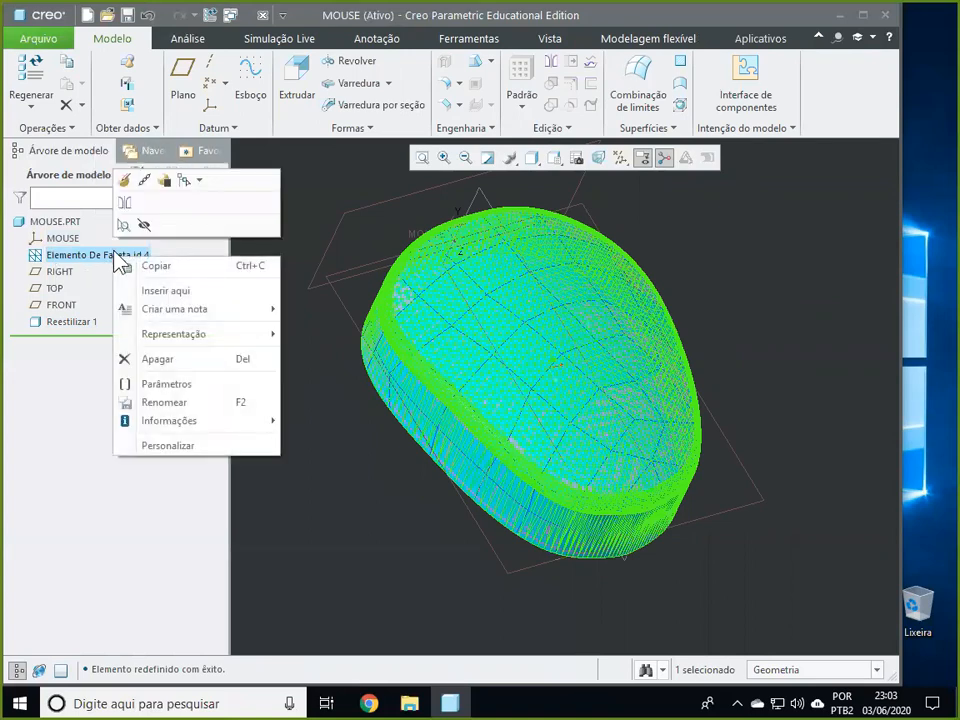
{"action": "left_click", "coordinate": [144, 225]}
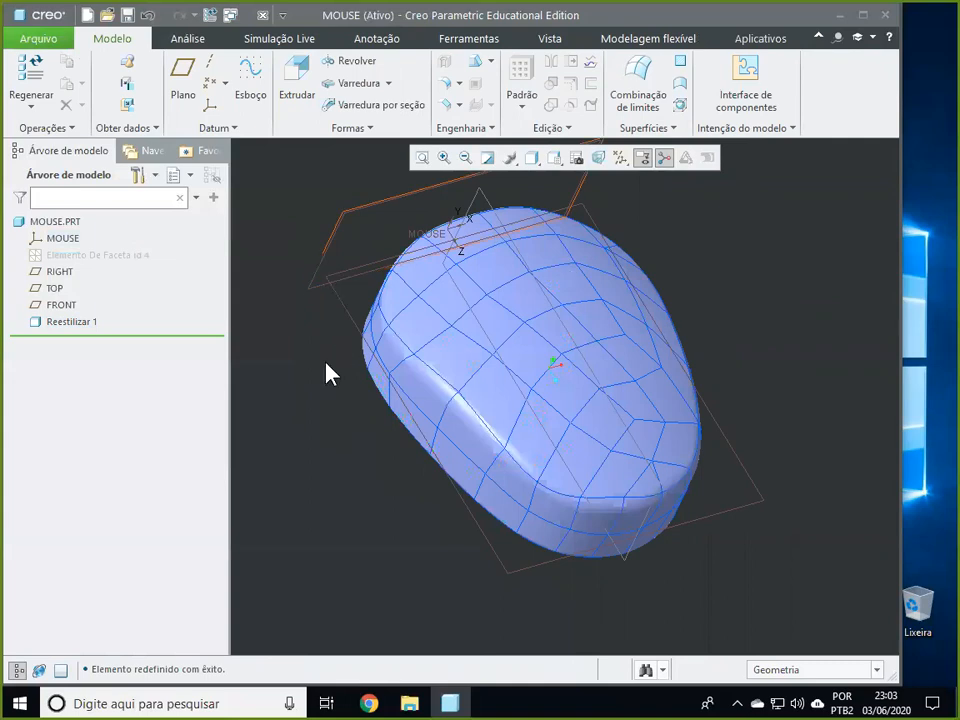
Step: Cut a section through the restyled mouse model at the RIGHT plane to view its interior
{"action": "mouse_move", "coordinate": [284, 440]}
{"action": "middle_mouse_down"}
{"action": "mouse_move", "coordinate": [349, 336]}
{"action": "mouse_move", "coordinate": [414, 289]}
{"action": "mouse_move", "coordinate": [309, 396]}
{"action": "mouse_move", "coordinate": [347, 437]}
{"action": "mouse_move", "coordinate": [257, 399]}
{"action": "mouse_move", "coordinate": [356, 451]}
{"action": "middle_mouse_up"}
{"action": "mouse_move", "coordinate": [700, 527]}
{"action": "middle_mouse_down"}
{"action": "mouse_move", "coordinate": [621, 531]}
{"action": "mouse_move", "coordinate": [649, 606]}
{"action": "mouse_move", "coordinate": [643, 536]}
{"action": "mouse_move", "coordinate": [605, 410]}
{"action": "mouse_move", "coordinate": [628, 446]}
{"action": "mouse_move", "coordinate": [624, 551]}
{"action": "mouse_move", "coordinate": [659, 517]}
{"action": "mouse_move", "coordinate": [639, 514]}
{"action": "middle_mouse_up"}
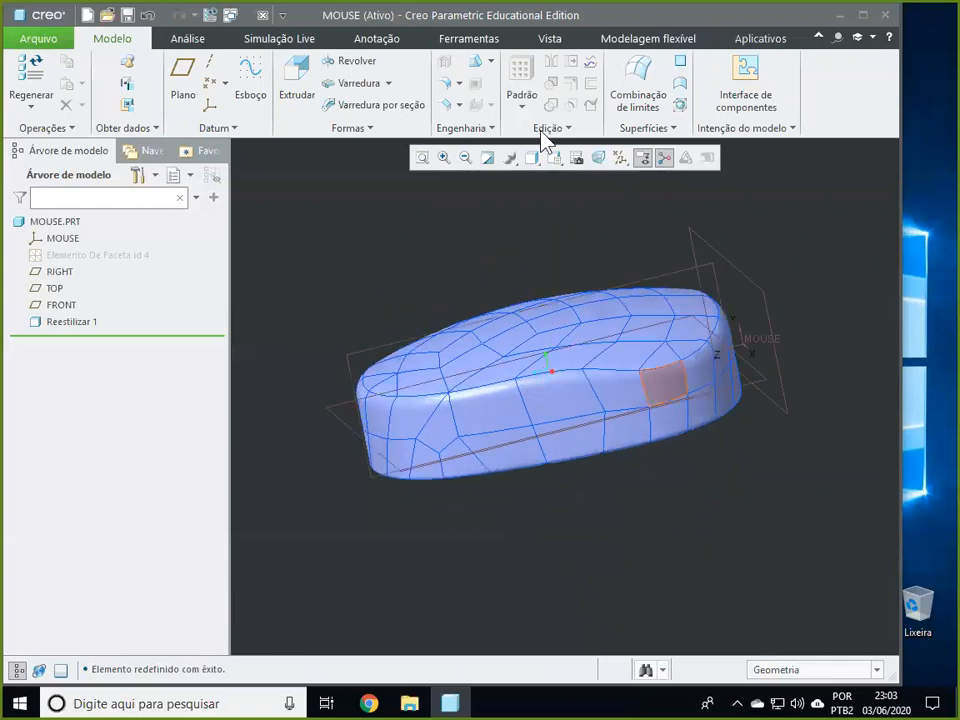
{"action": "left_click", "coordinate": [554, 40]}
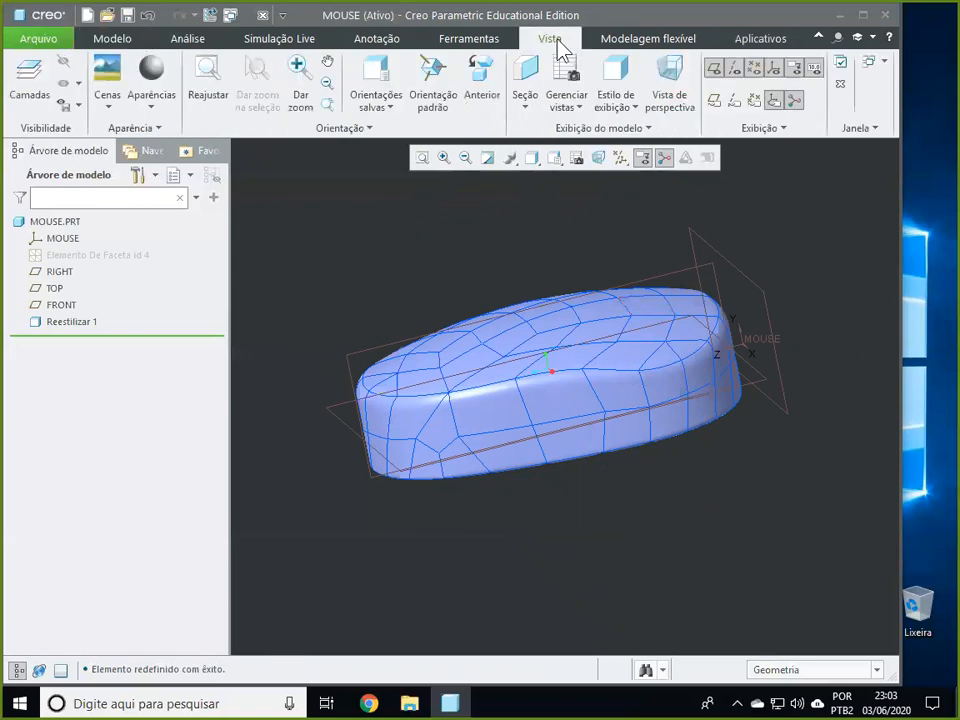
{"action": "left_click", "coordinate": [526, 78]}
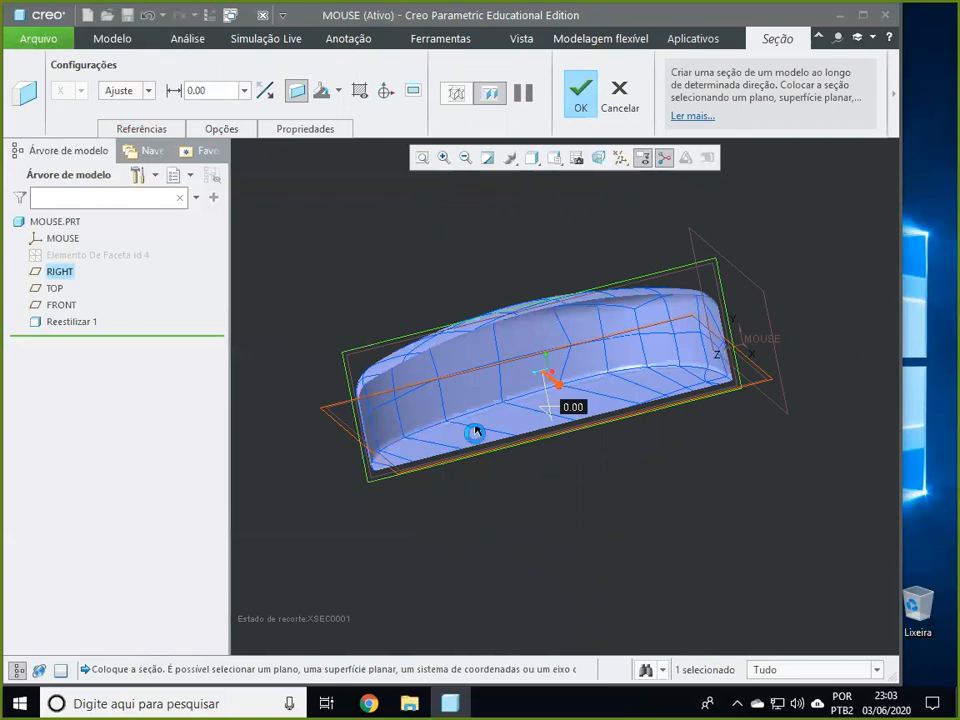
{"action": "middle_click_drag", "start_coordinate": [540, 437], "coordinate": [553, 516]}
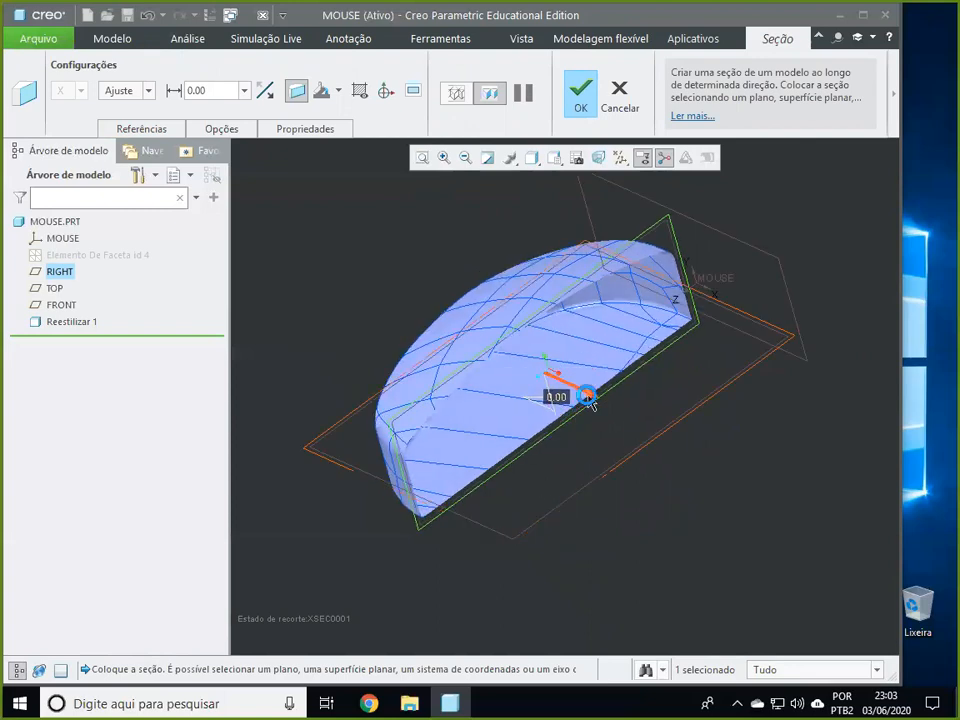
{"action": "scroll", "coordinate": [589, 401], "scroll_direction": "up", "scroll_amount": 2}
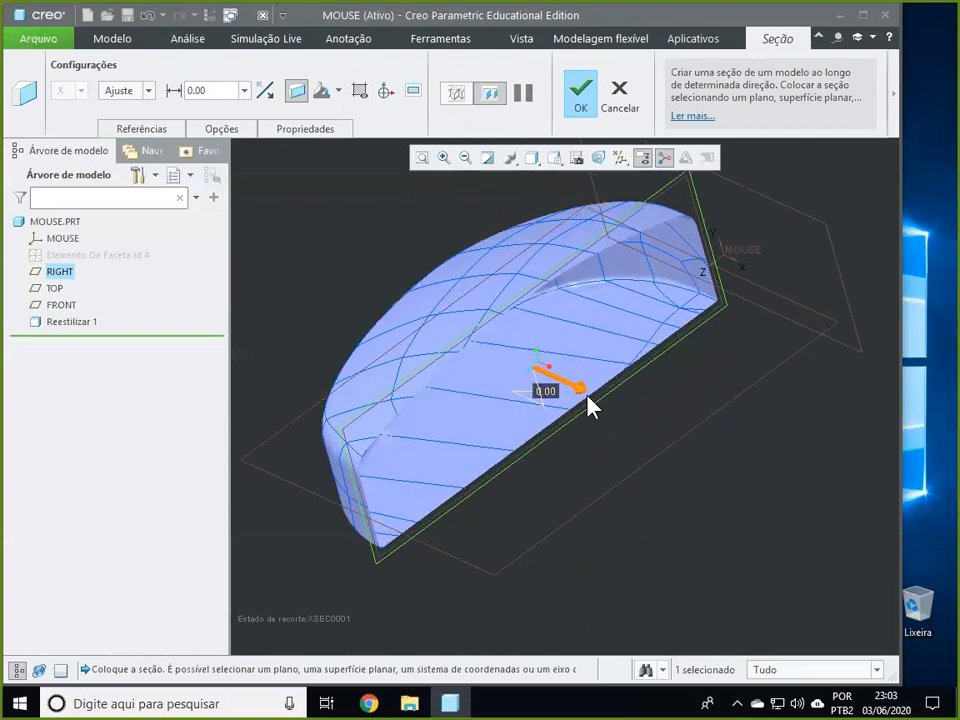
Step: Shift the section plane to offsets of about 13.1 and about 1.0 to examine the model's interior, and discard the section
{"action": "left_click_drag", "start_coordinate": [583, 397], "coordinate": [542, 393]}
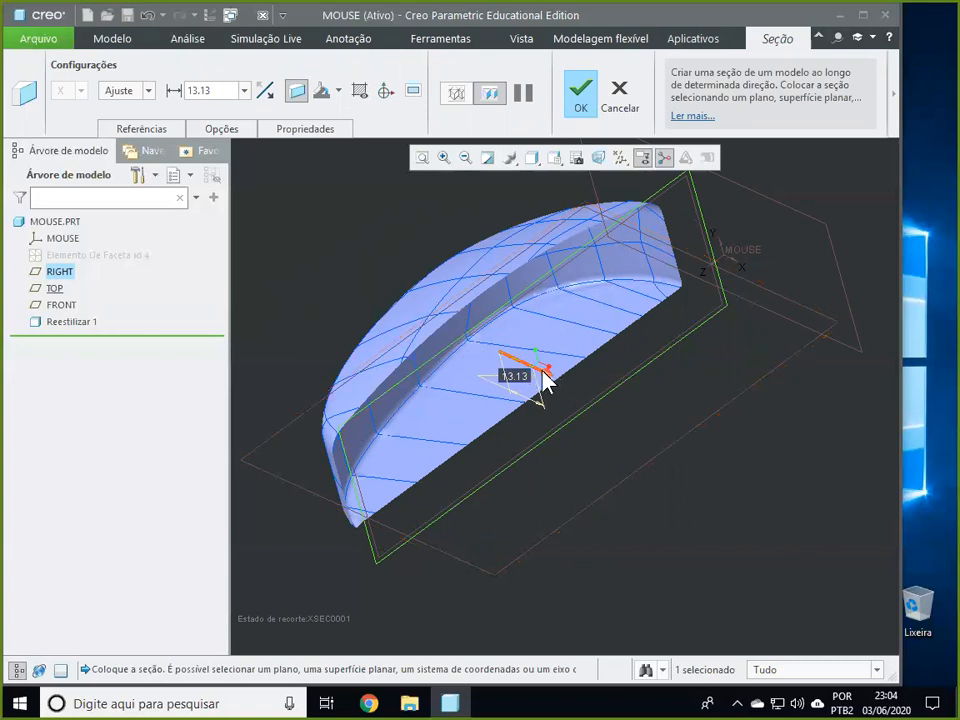
{"action": "left_click_drag", "start_coordinate": [545, 378], "coordinate": [557, 432]}
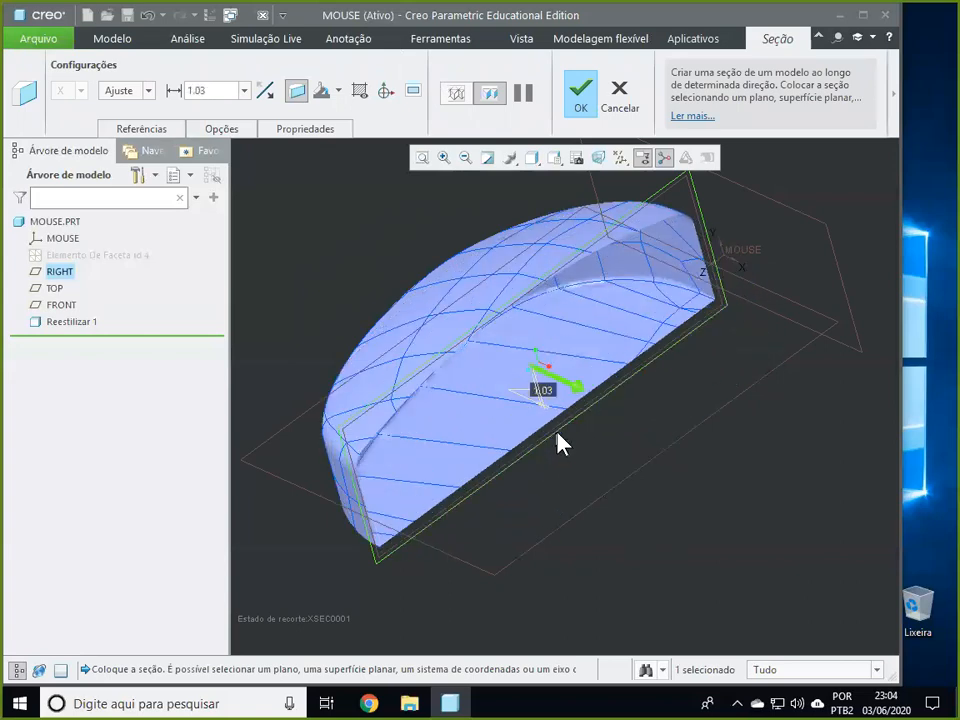
{"action": "left_click", "coordinate": [619, 97]}
{"action": "left_click", "coordinate": [443, 383]}
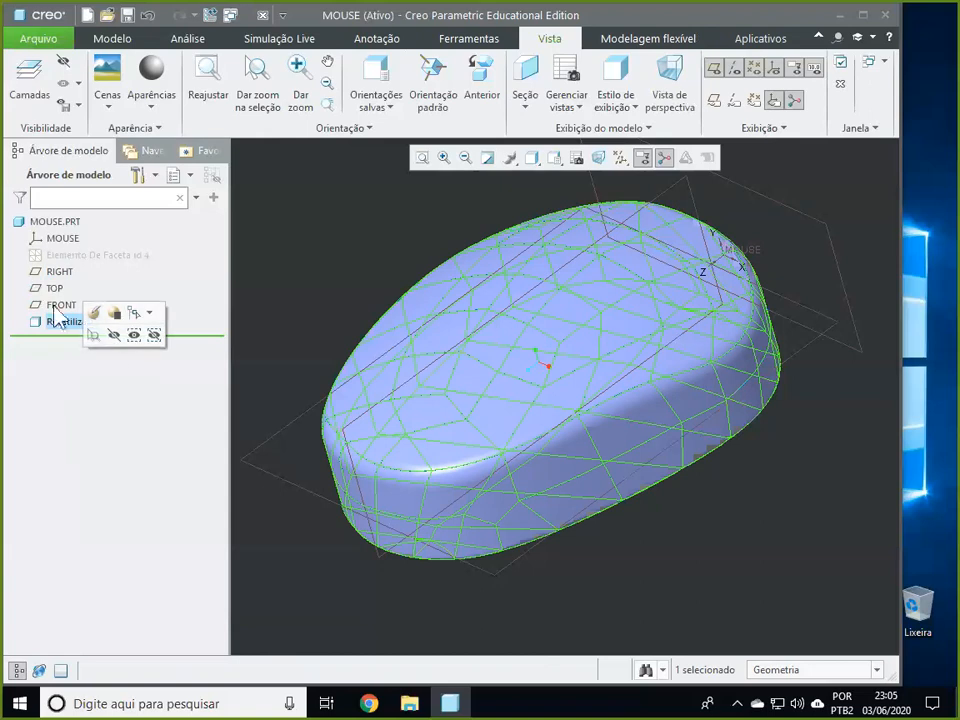
Step: Solidify the Reestilizar 1 surfaces with the solid fill option and hide the Reestilizar 1 feature
{"action": "left_click", "coordinate": [113, 42]}
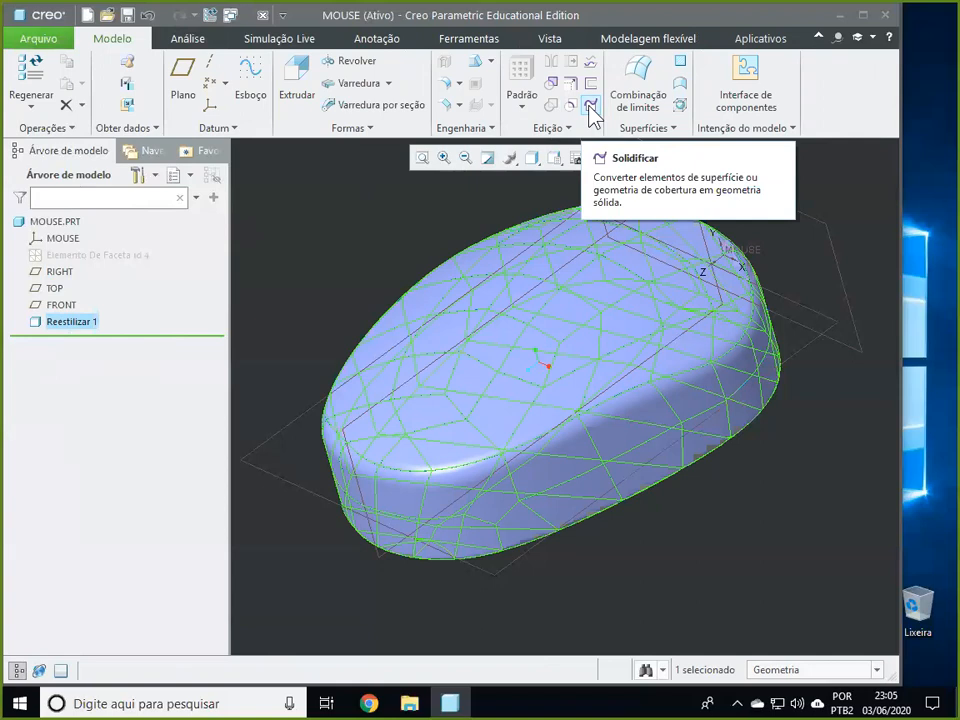
{"action": "left_click", "coordinate": [590, 105]}
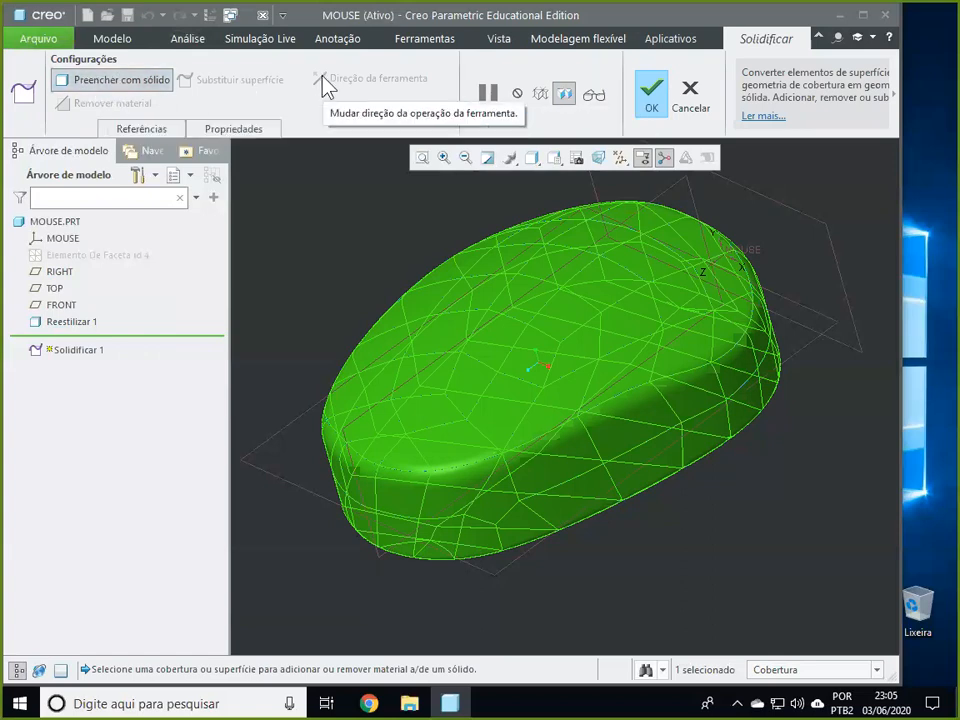
{"action": "left_click", "coordinate": [648, 97]}
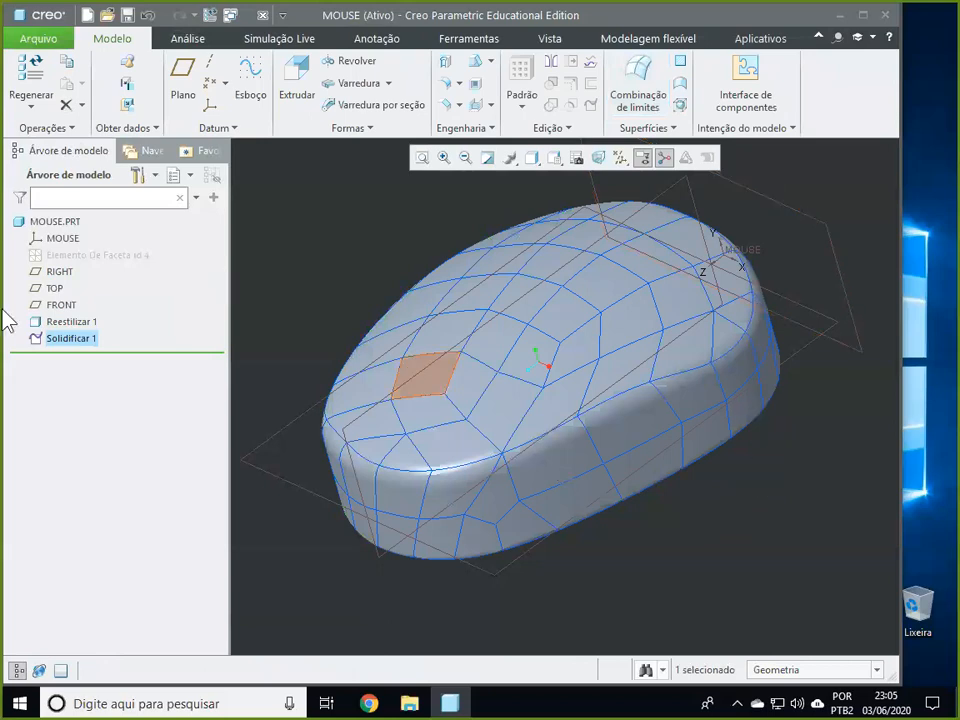
{"action": "left_click", "coordinate": [68, 325]}
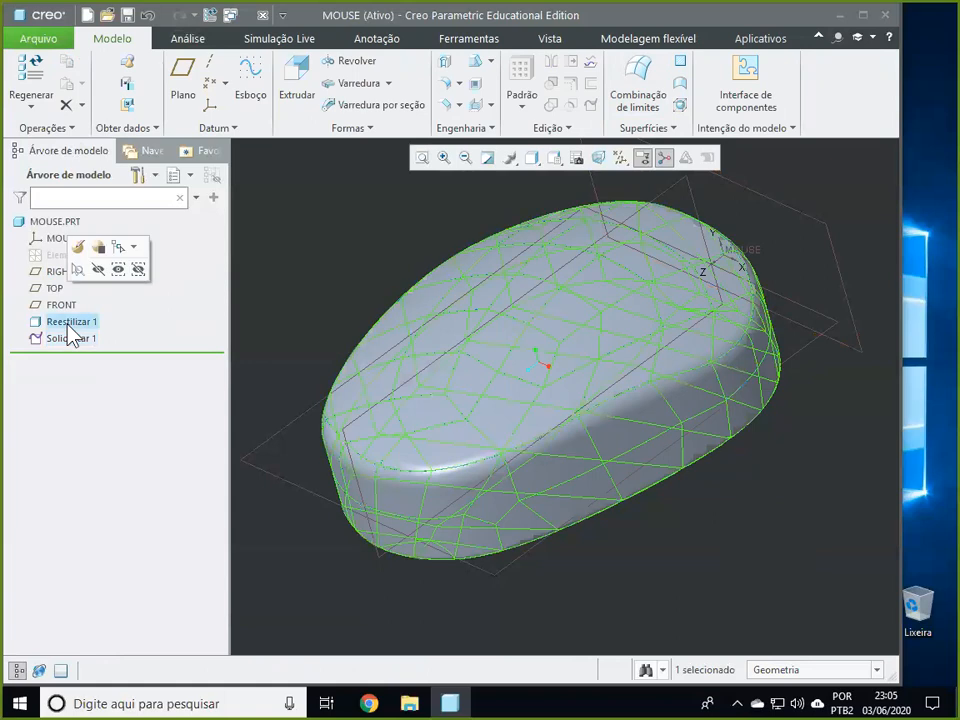
{"action": "left_click", "coordinate": [98, 269]}
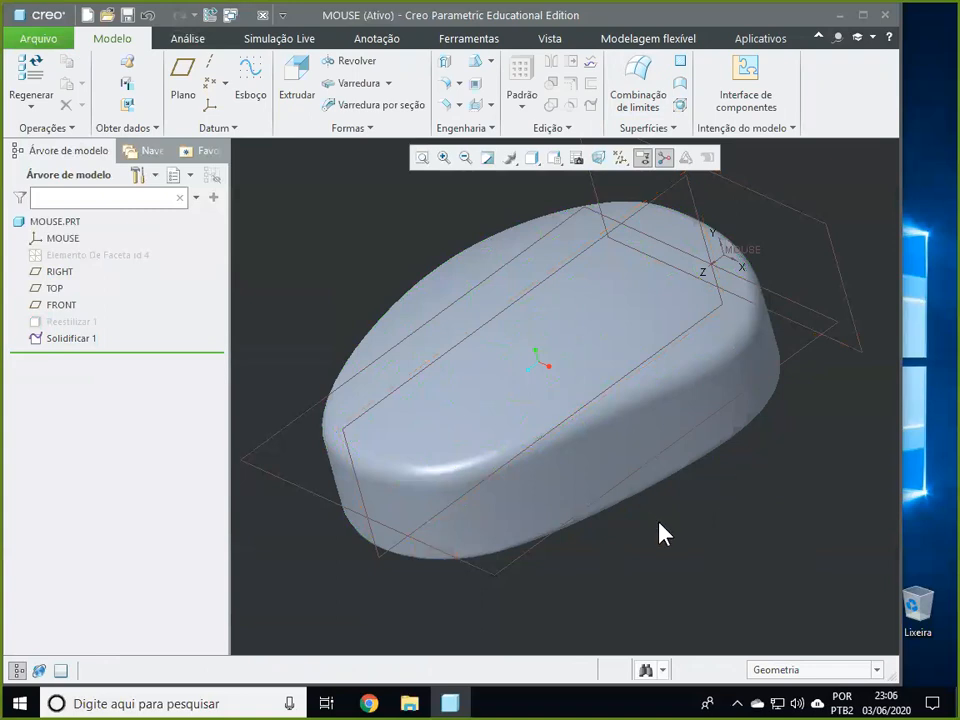
Step: Examine the solidified mouse in a section at the RIGHT plane, shifting the plane to about 21.25, and discard the section
{"action": "left_click", "coordinate": [550, 40]}
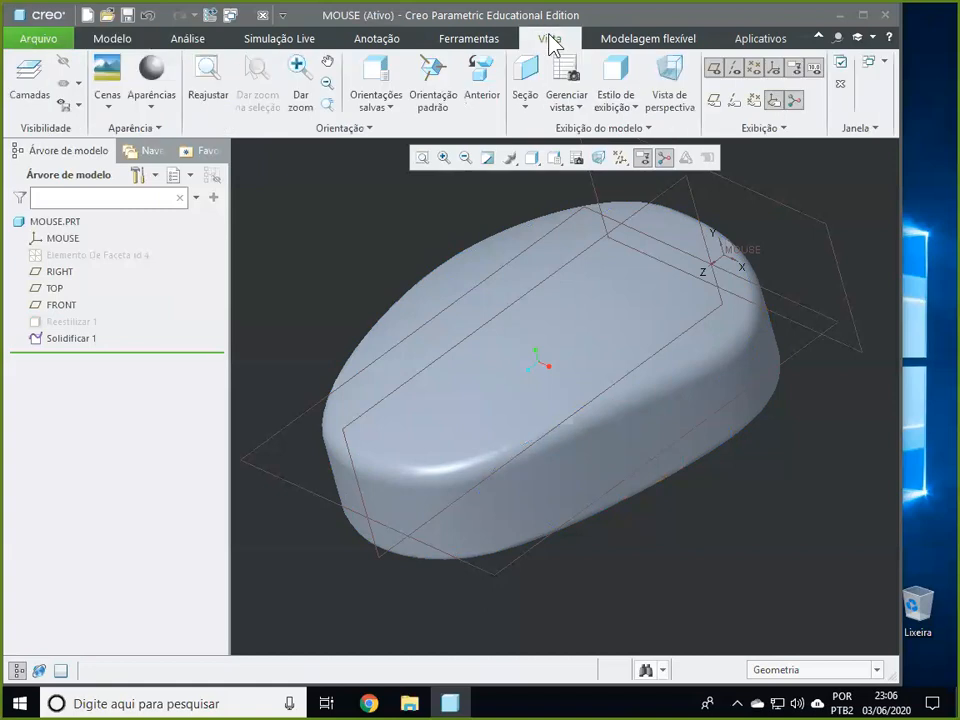
{"action": "left_click", "coordinate": [524, 75]}
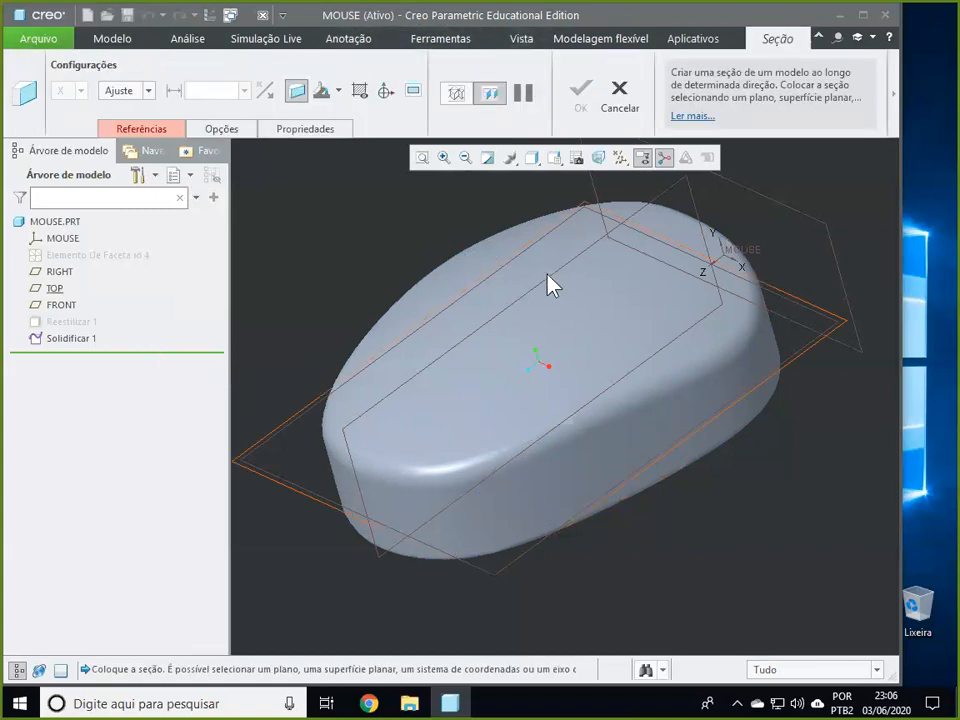
{"action": "left_click", "coordinate": [346, 427]}
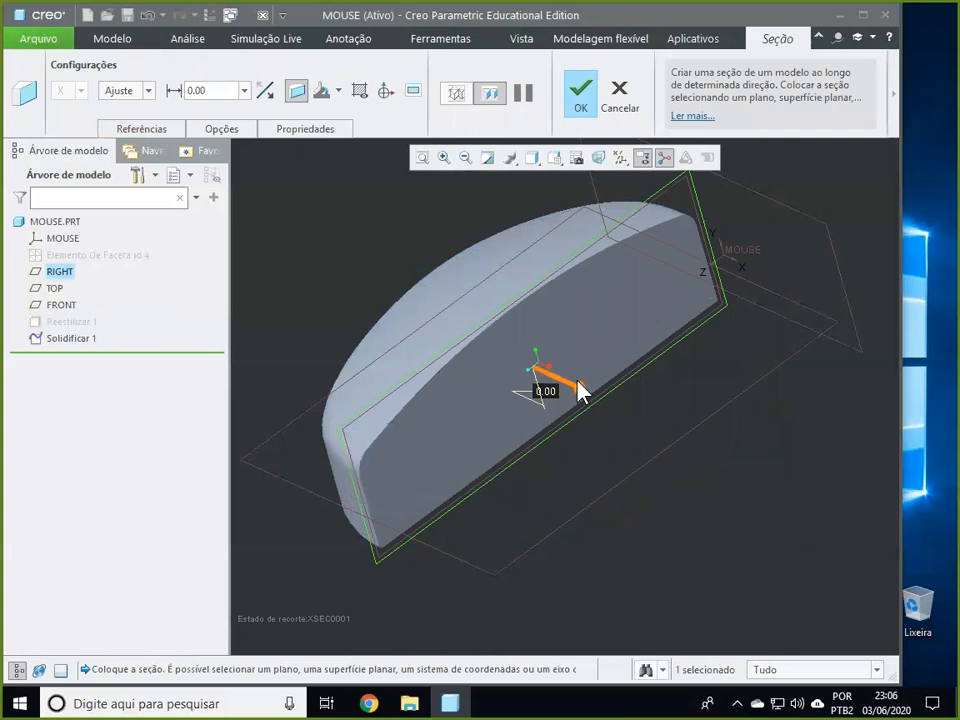
{"action": "left_click_drag", "start_coordinate": [580, 390], "coordinate": [590, 430]}
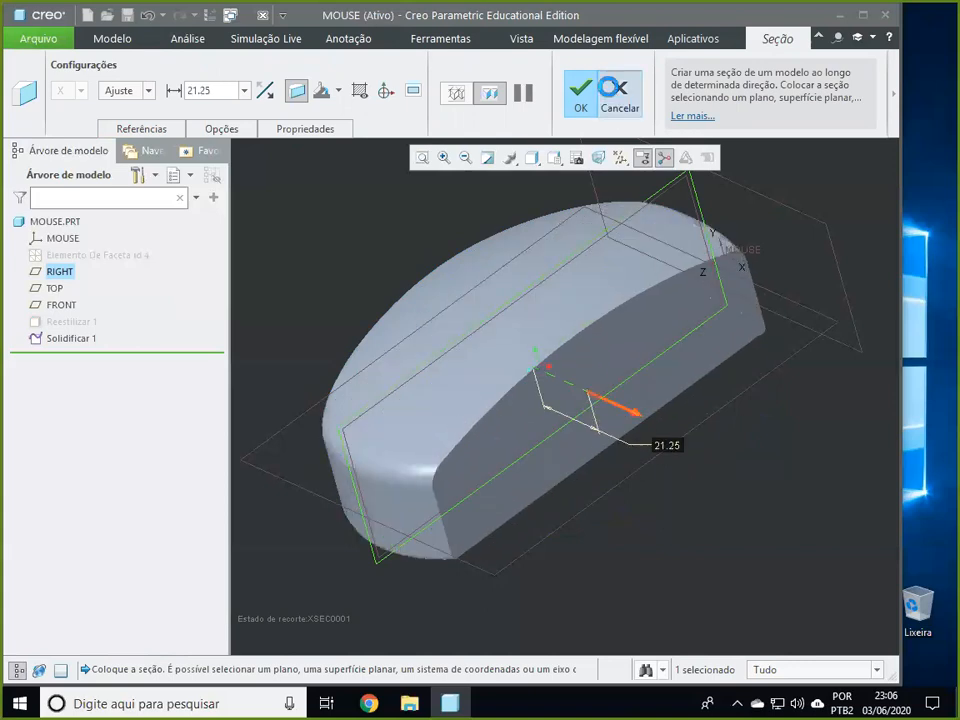
{"action": "left_click", "coordinate": [614, 90]}
{"action": "left_click", "coordinate": [430, 380]}
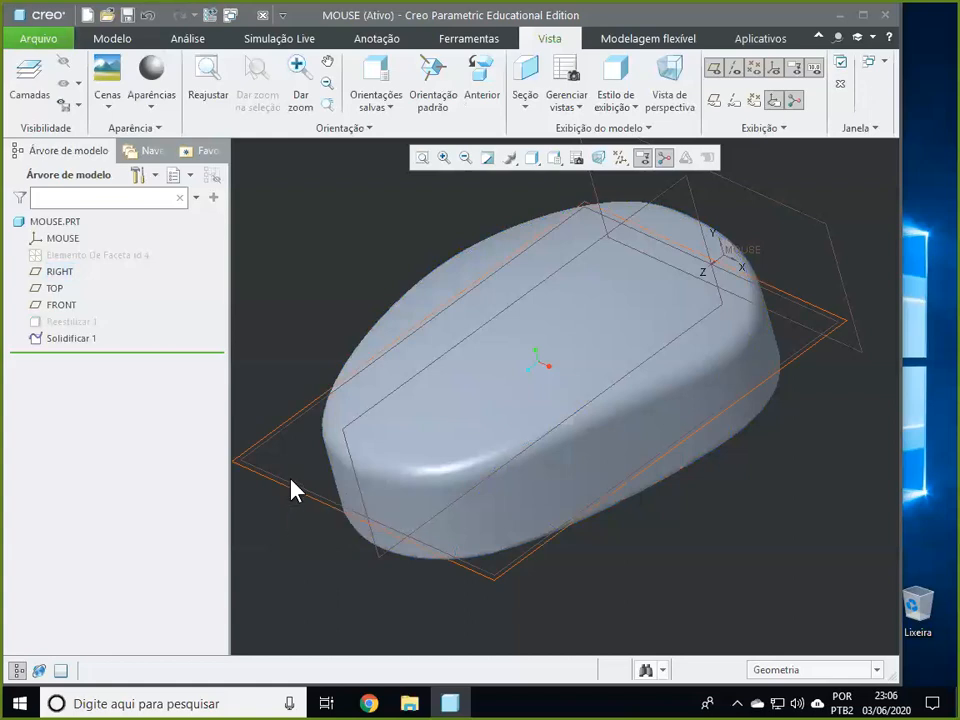
Step: Sketch a circle on the TOP plane, centred on the vertical reference near the middle of the mouse body
{"action": "left_click", "coordinate": [78, 25]}
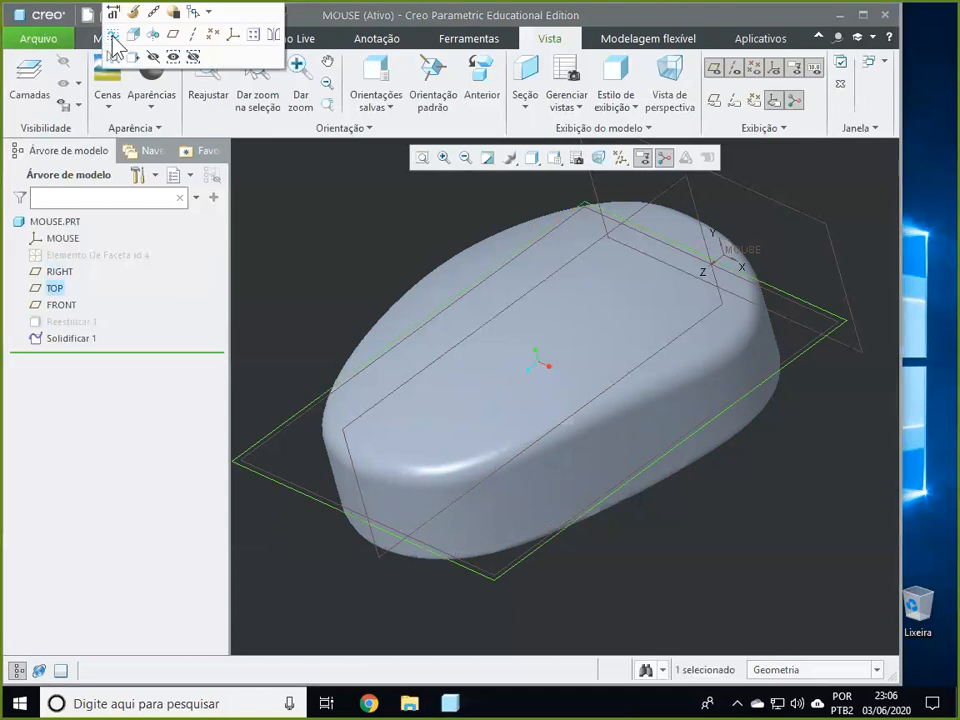
{"action": "left_click", "coordinate": [112, 34]}
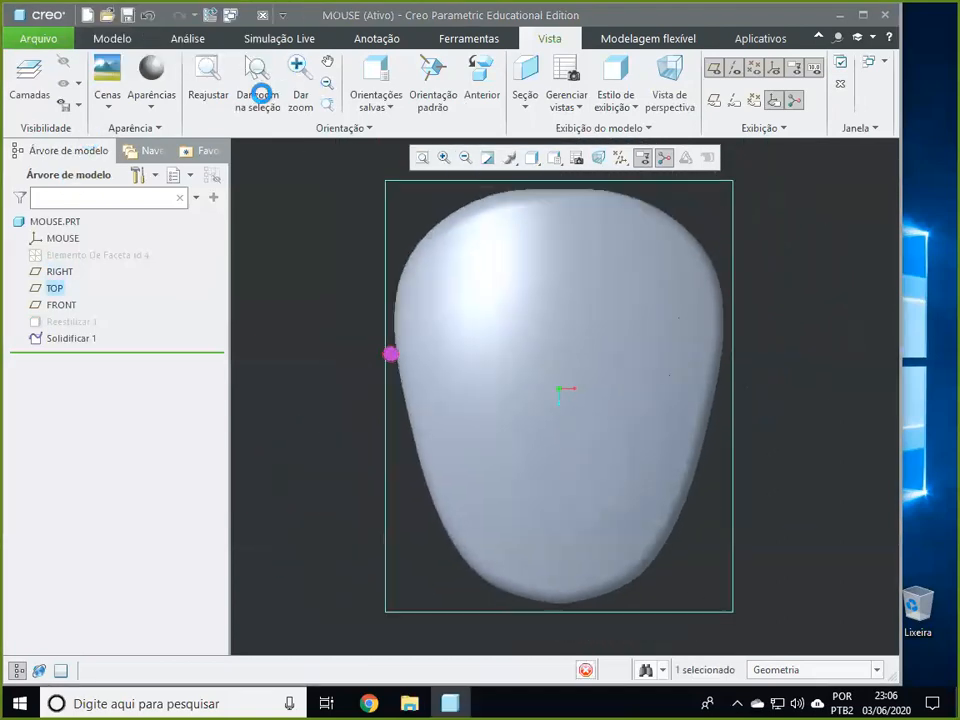
{"action": "left_click", "coordinate": [307, 105]}
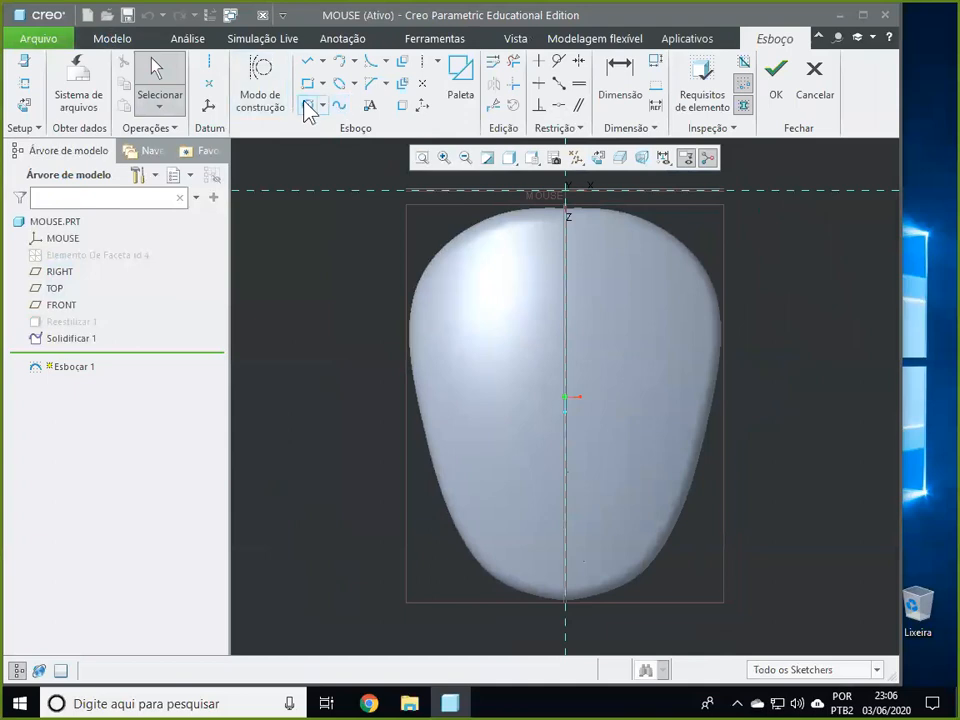
{"action": "left_click", "coordinate": [562, 355]}
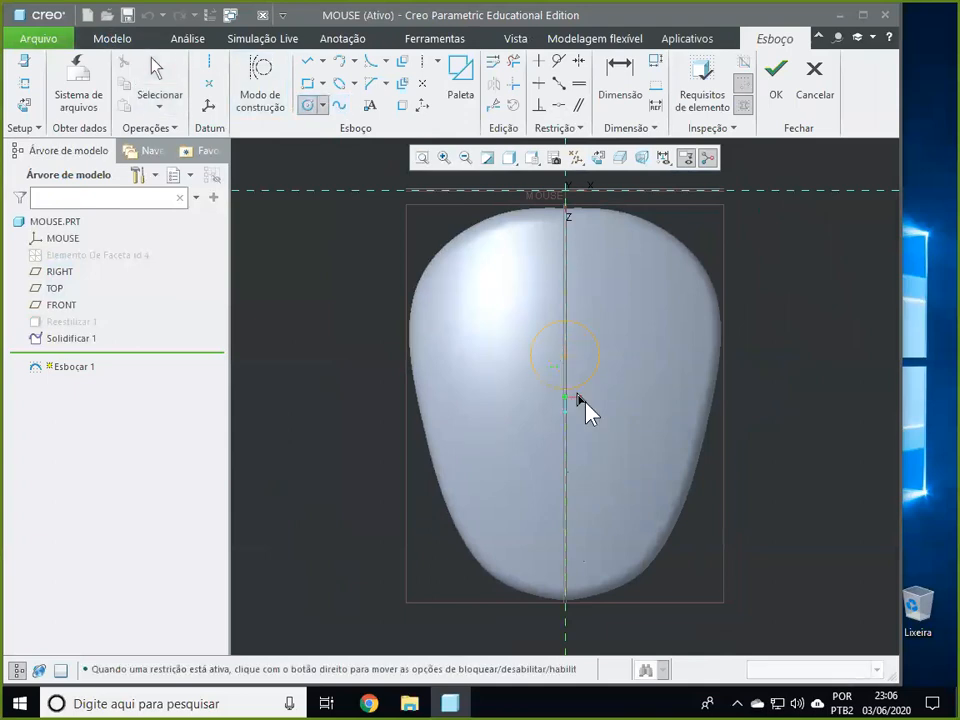
{"action": "left_click", "coordinate": [594, 411]}
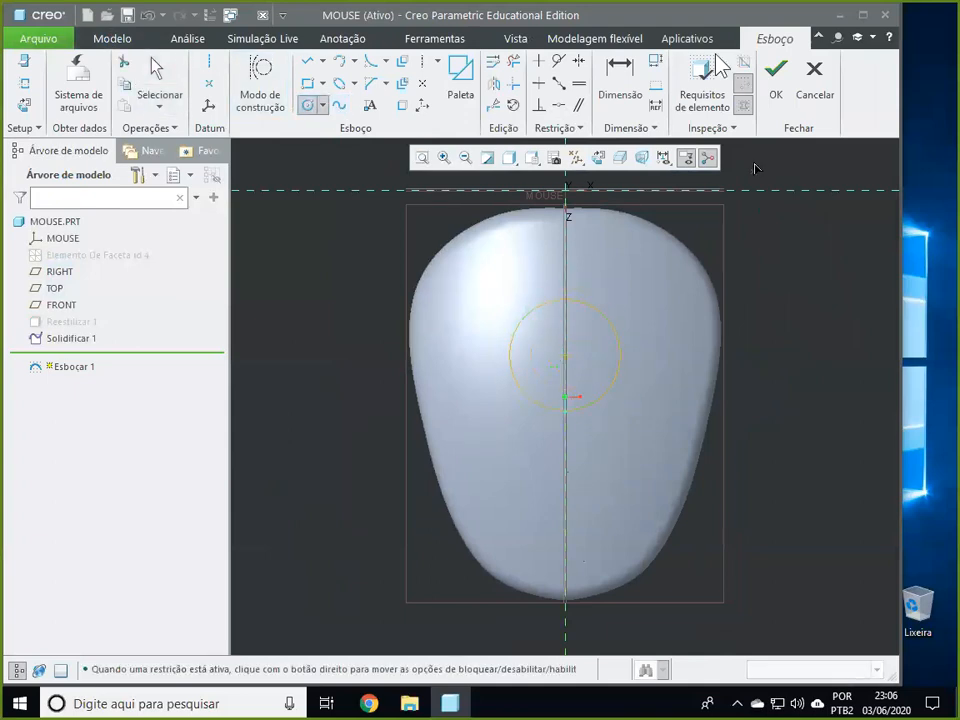
{"action": "left_click", "coordinate": [778, 94]}
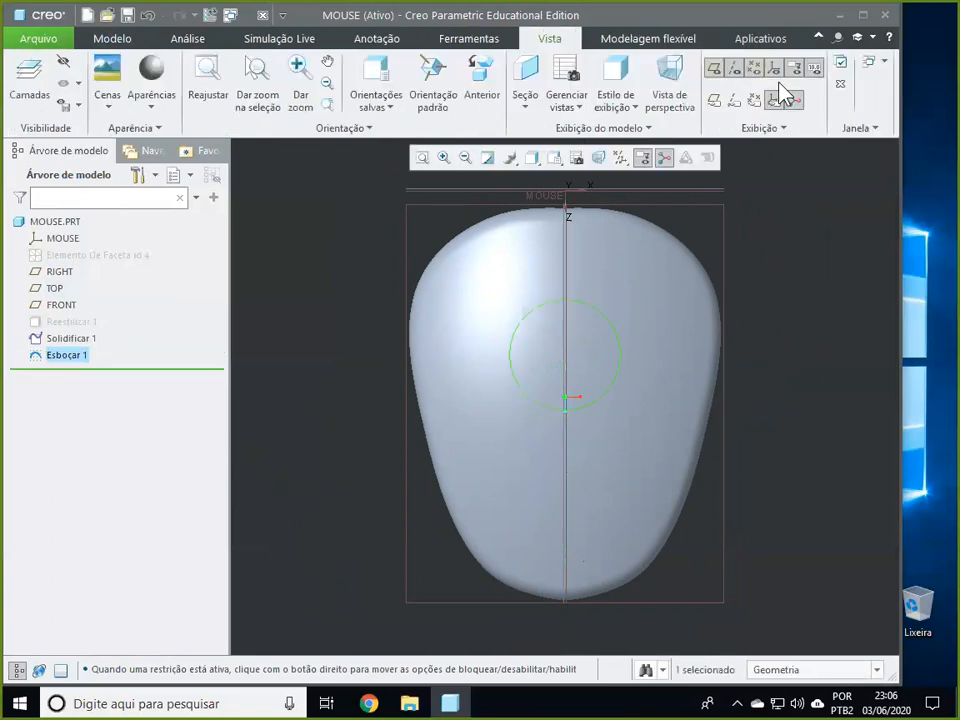
Step: Extrude the circle sketch as a material-removing cut through the mouse body, symmetric about the sketch plane with a depth of 109.00
{"action": "left_click", "coordinate": [120, 37]}
{"action": "left_click", "coordinate": [295, 82]}
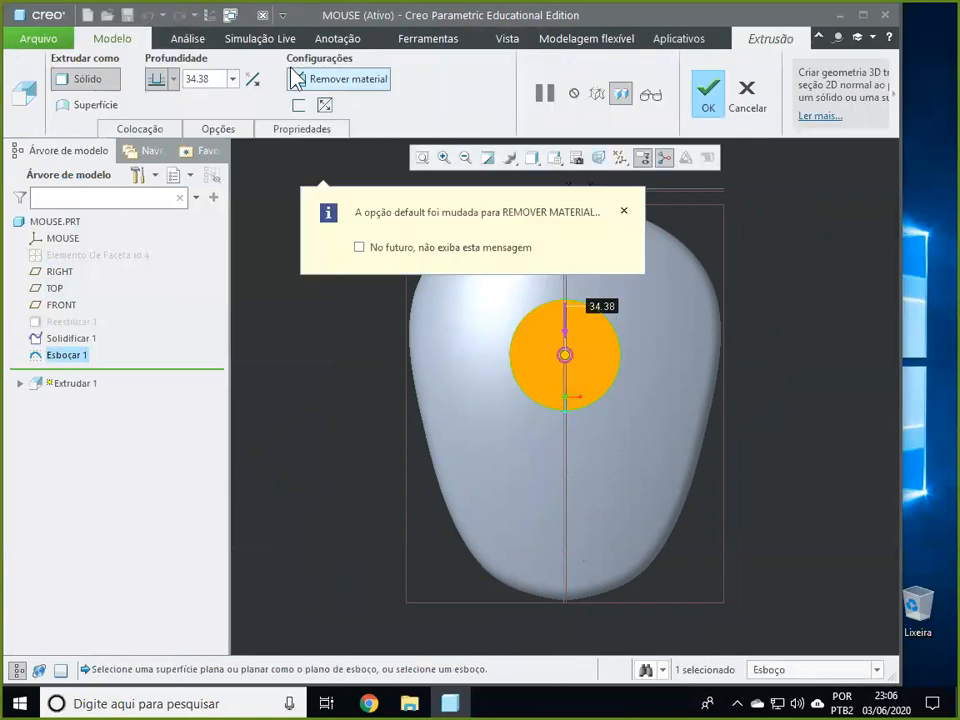
{"action": "key", "text": "ctrl+d"}
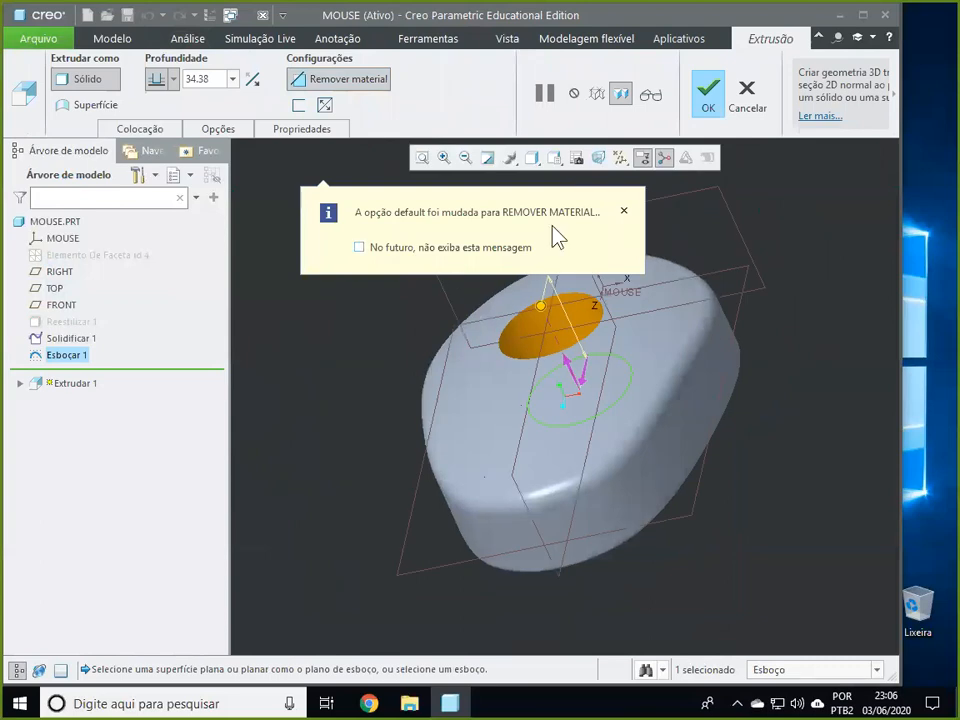
{"action": "left_click", "coordinate": [624, 211]}
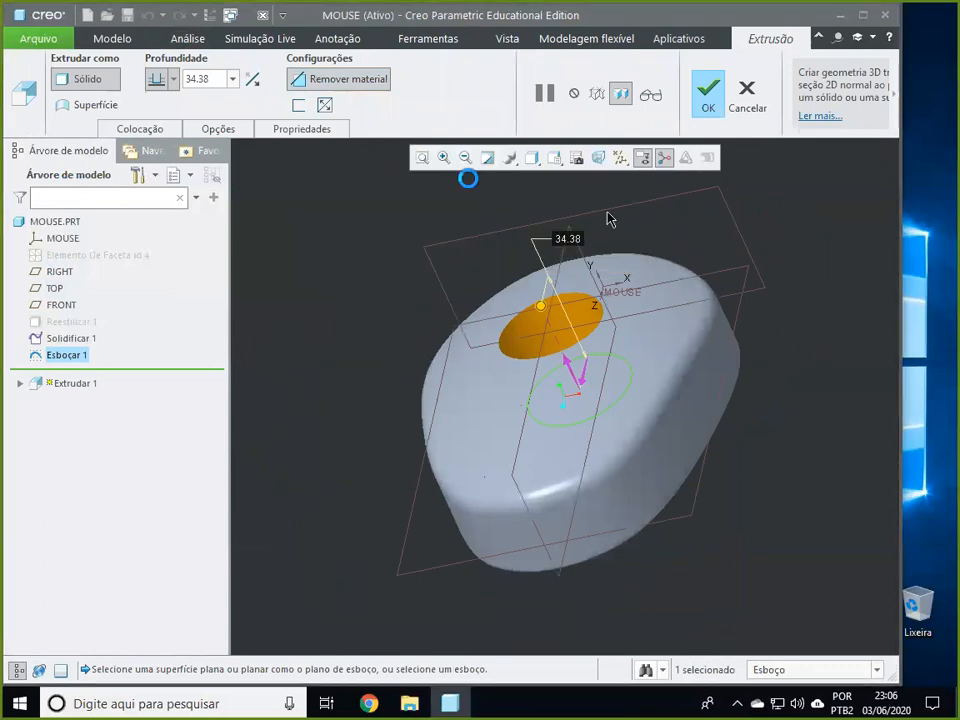
{"action": "middle_click_drag", "start_coordinate": [316, 252], "coordinate": [294, 236]}
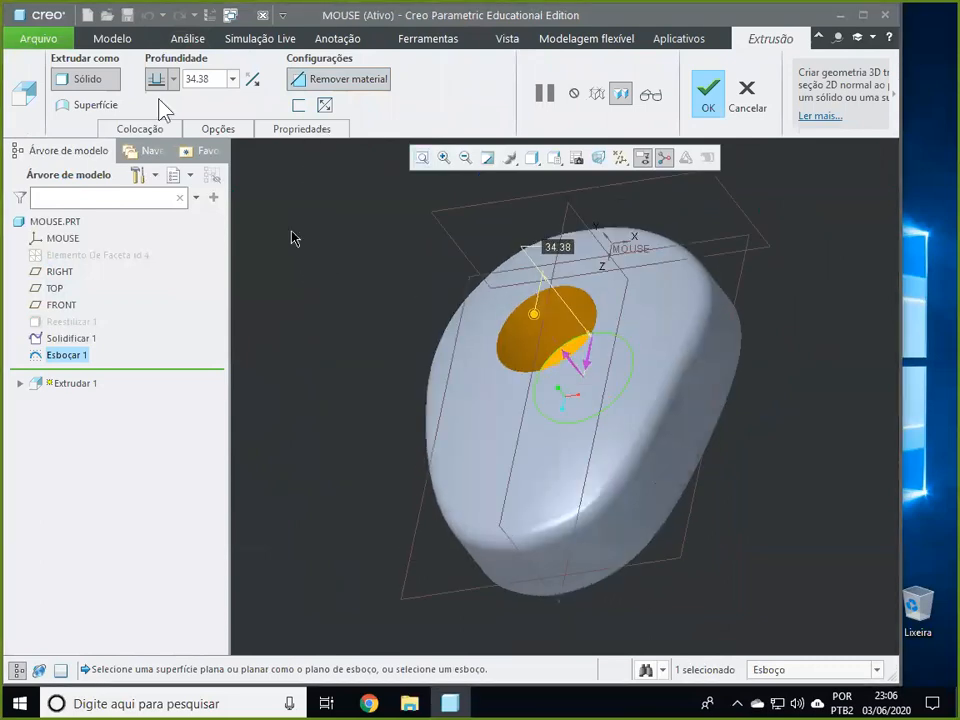
{"action": "left_click", "coordinate": [174, 78]}
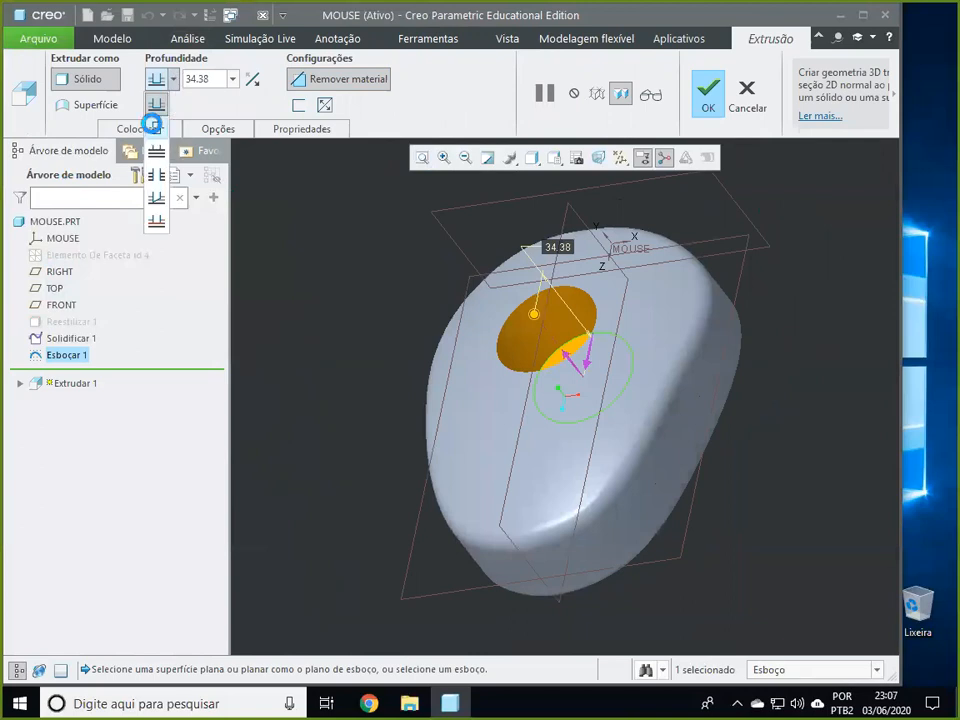
{"action": "left_click", "coordinate": [156, 127]}
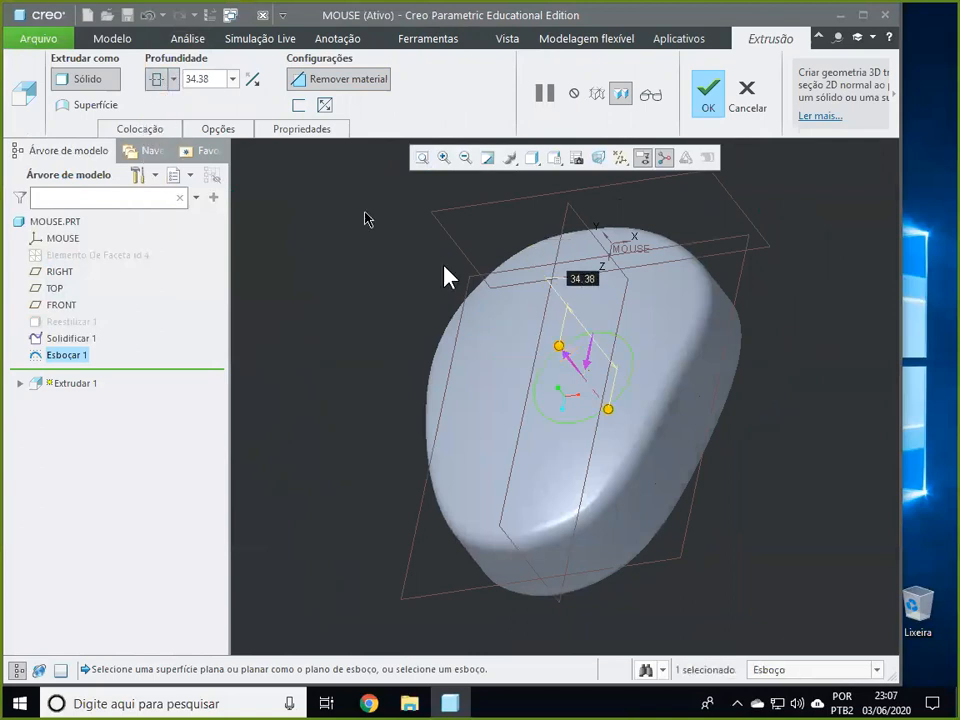
{"action": "left_click", "coordinate": [558, 350]}
{"action": "left_click_drag", "start_coordinate": [558, 345], "coordinate": [502, 284]}
{"action": "middle_click_drag", "start_coordinate": [358, 357], "coordinate": [345, 335]}
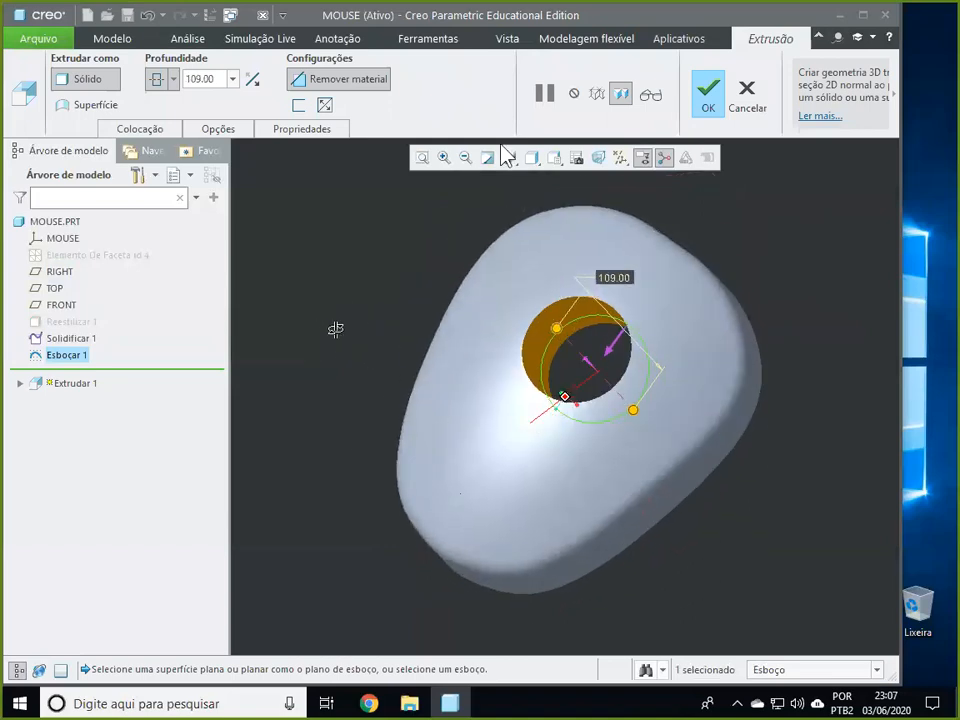
{"action": "left_click", "coordinate": [708, 95]}
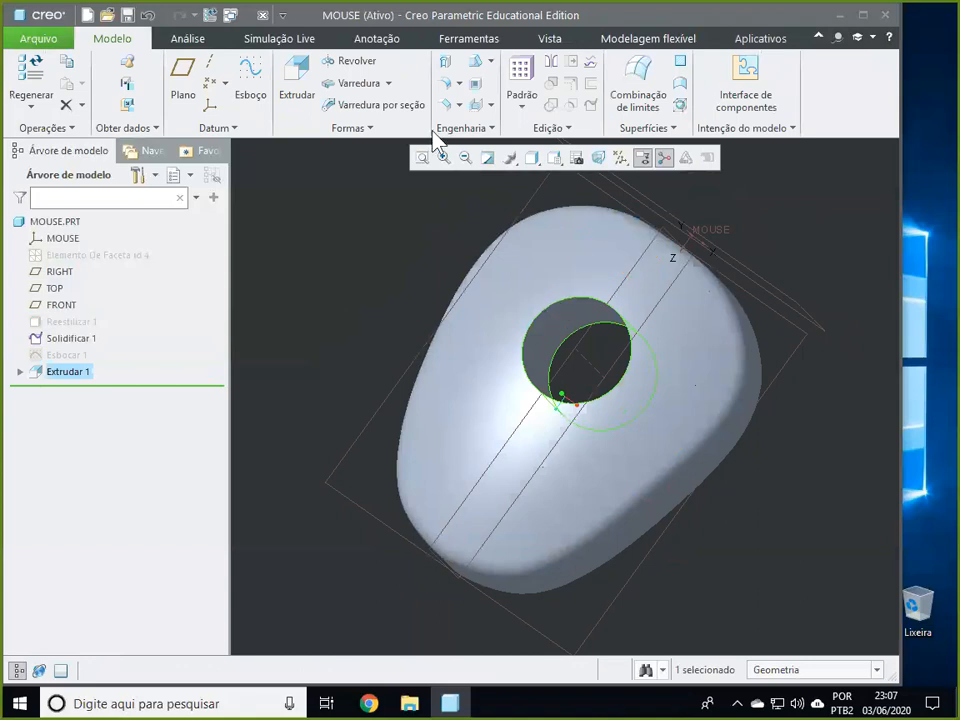
Step: Round the upper edge of the circular cut in the mouse body with a radius of about 7.28
{"action": "left_click", "coordinate": [439, 197]}
{"action": "left_click", "coordinate": [443, 84]}
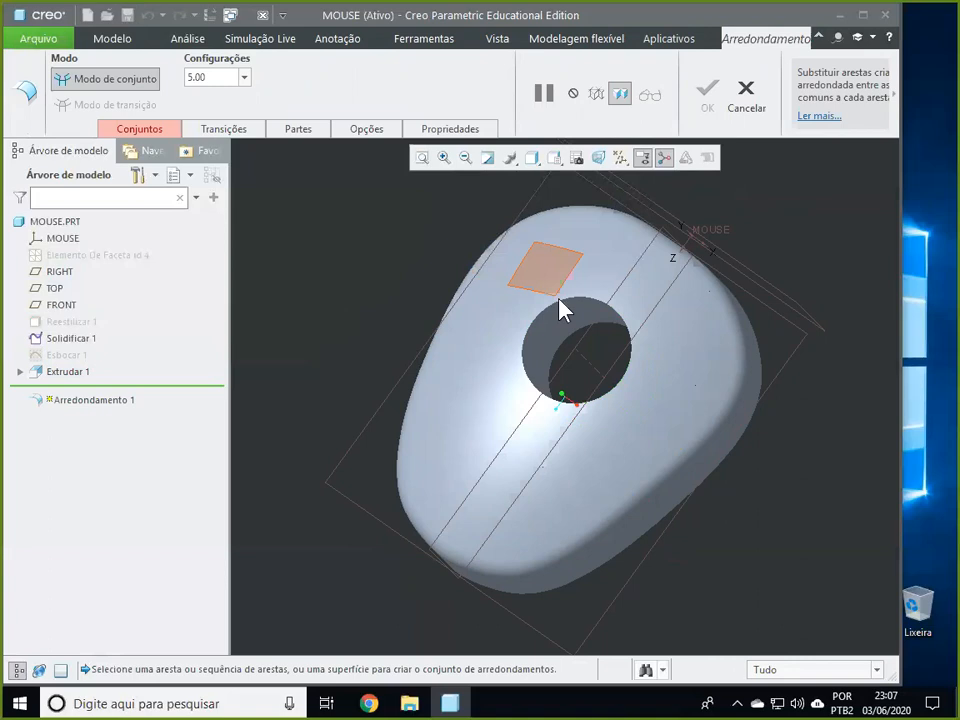
{"action": "scroll", "coordinate": [563, 311], "scroll_direction": "down", "scroll_amount": 2}
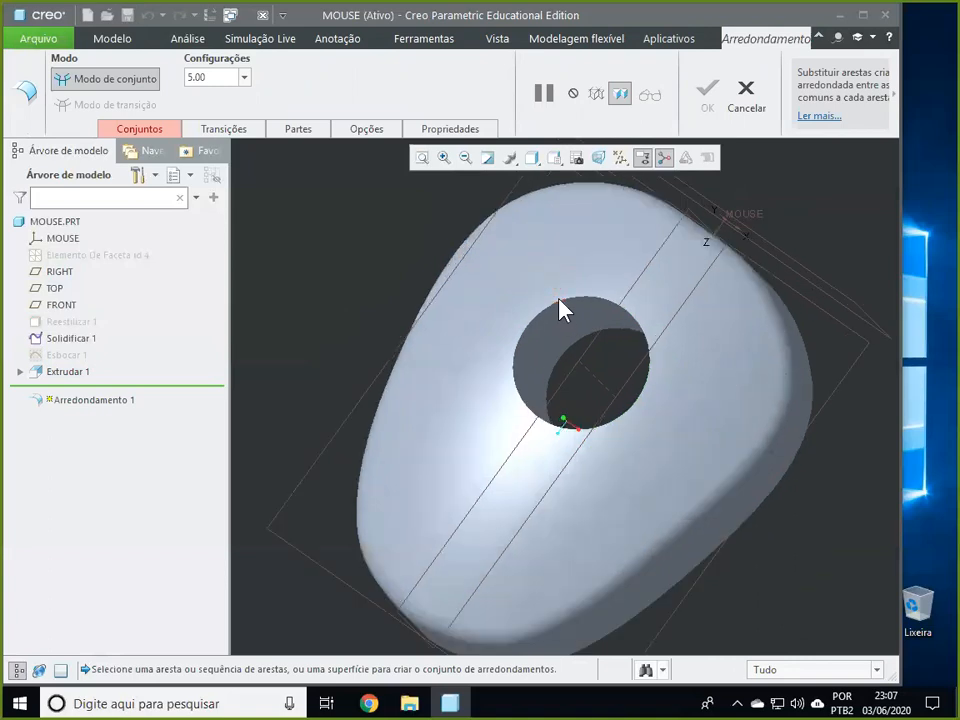
{"action": "scroll", "coordinate": [563, 311], "scroll_direction": "down", "scroll_amount": 4}
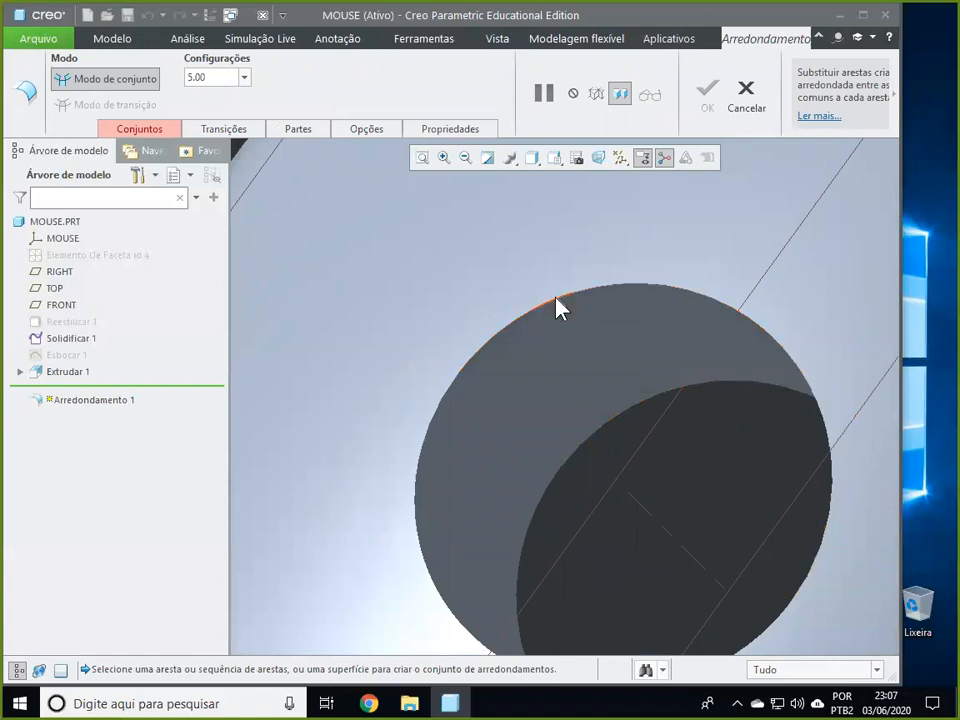
{"action": "left_click", "coordinate": [556, 298]}
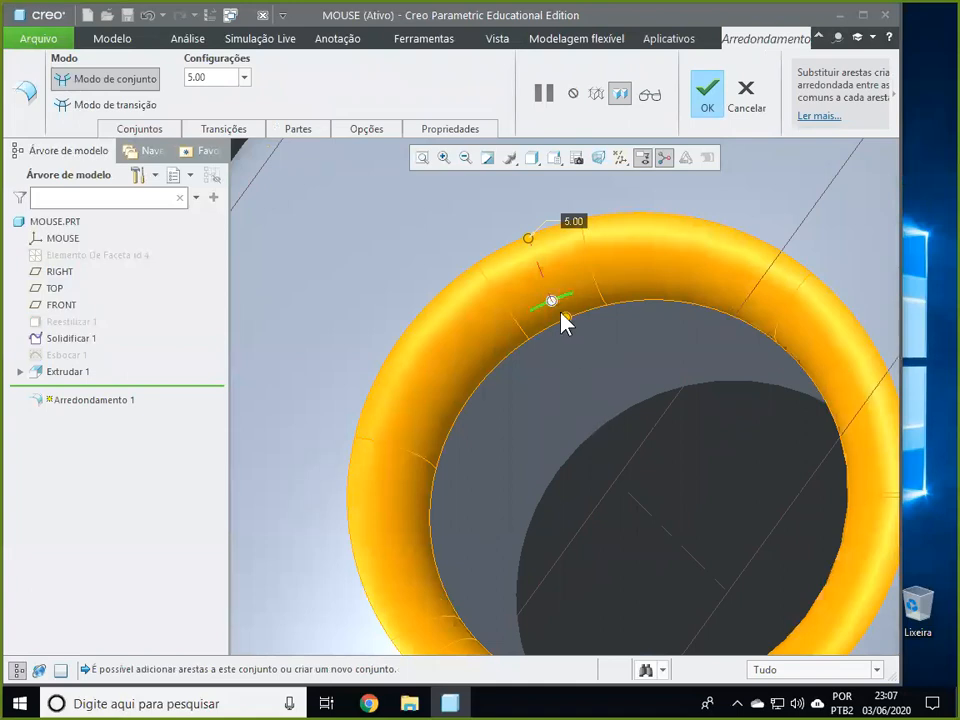
{"action": "left_click_drag", "start_coordinate": [555, 305], "coordinate": [569, 402]}
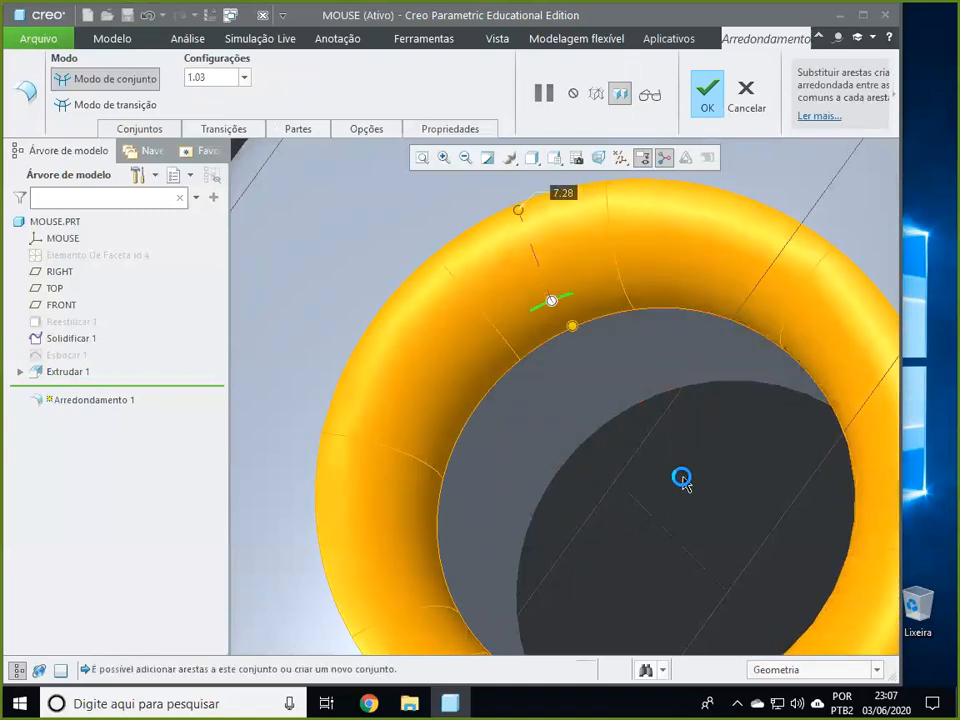
{"action": "scroll", "coordinate": [682, 480], "scroll_direction": "up", "scroll_amount": 2}
{"action": "scroll", "coordinate": [681, 480], "scroll_direction": "down", "scroll_amount": 5}
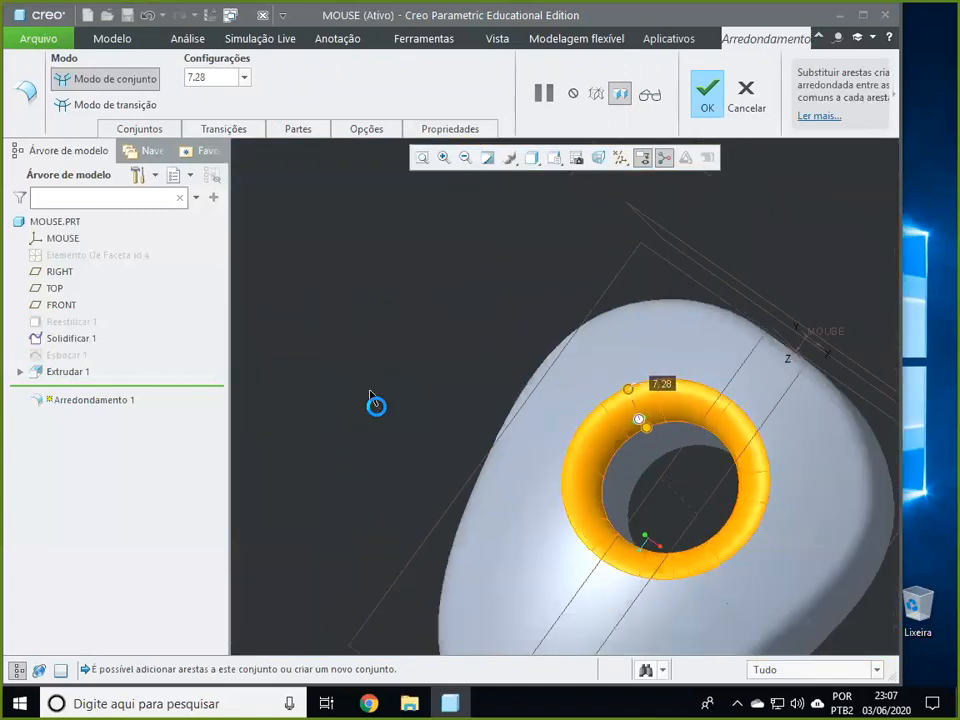
{"action": "middle_click_drag", "start_coordinate": [379, 420], "coordinate": [540, 200]}
{"action": "left_click", "coordinate": [712, 95]}
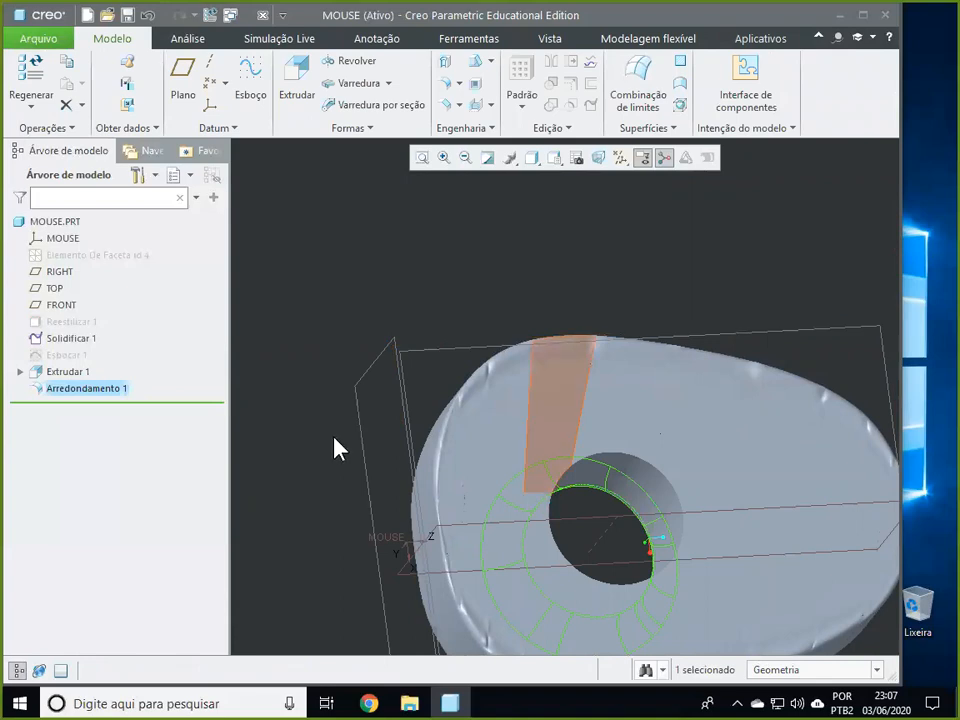
{"action": "middle_click_drag", "start_coordinate": [312, 496], "coordinate": [321, 180]}
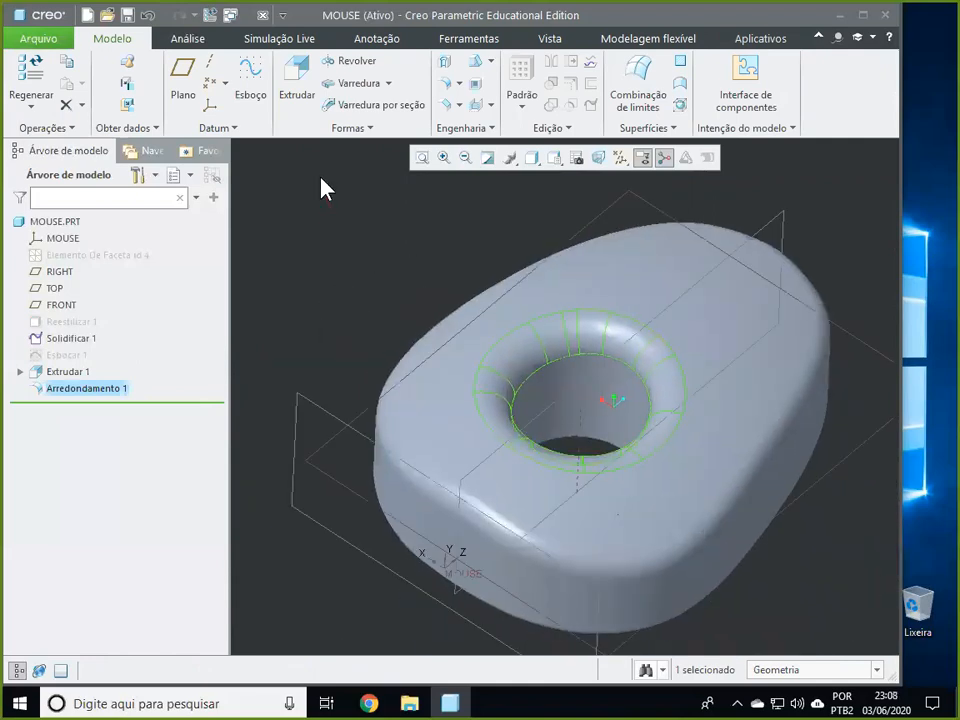
Step: Open the part file mouse_1.prt from the Meus documentos folder
{"action": "left_click", "coordinate": [108, 15]}
{"action": "left_click", "coordinate": [404, 275]}
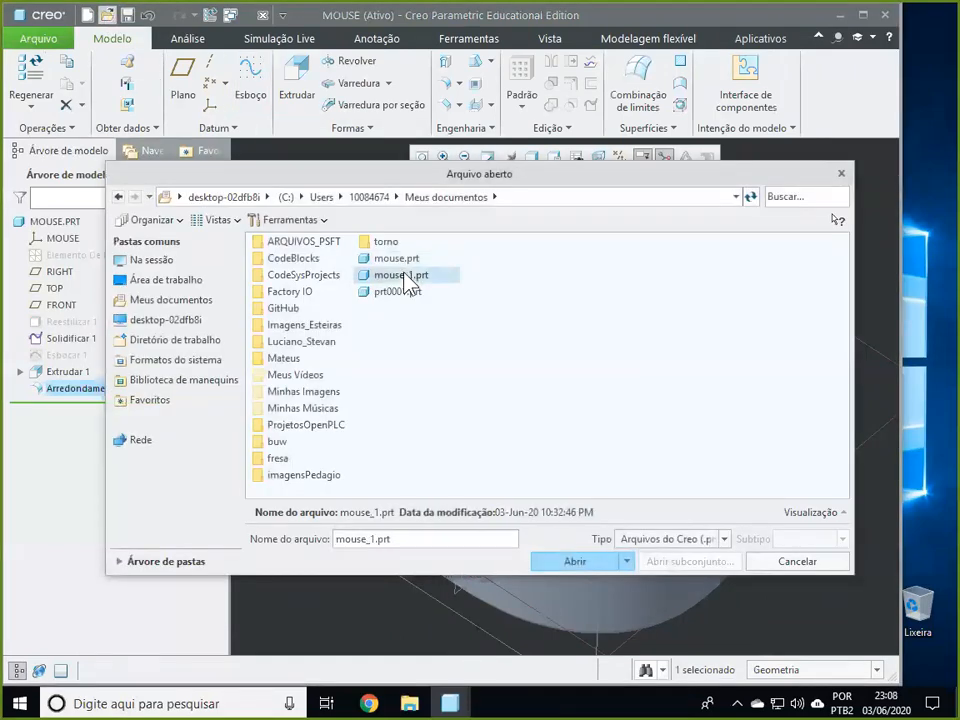
{"action": "left_click", "coordinate": [575, 561]}
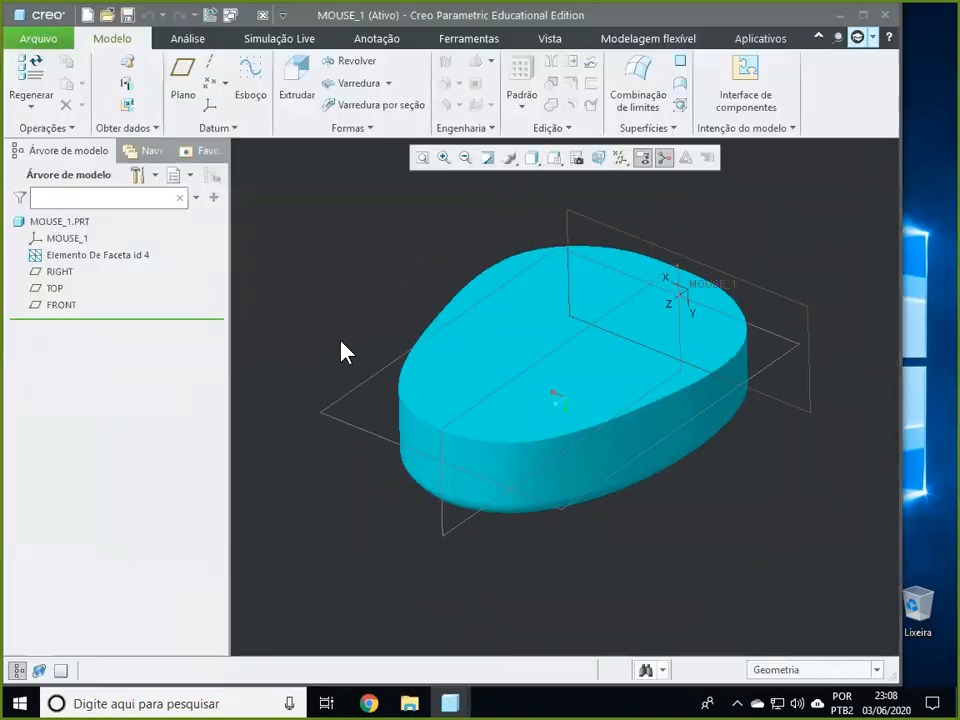
{"action": "middle_click_drag", "start_coordinate": [333, 443], "coordinate": [407, 273]}
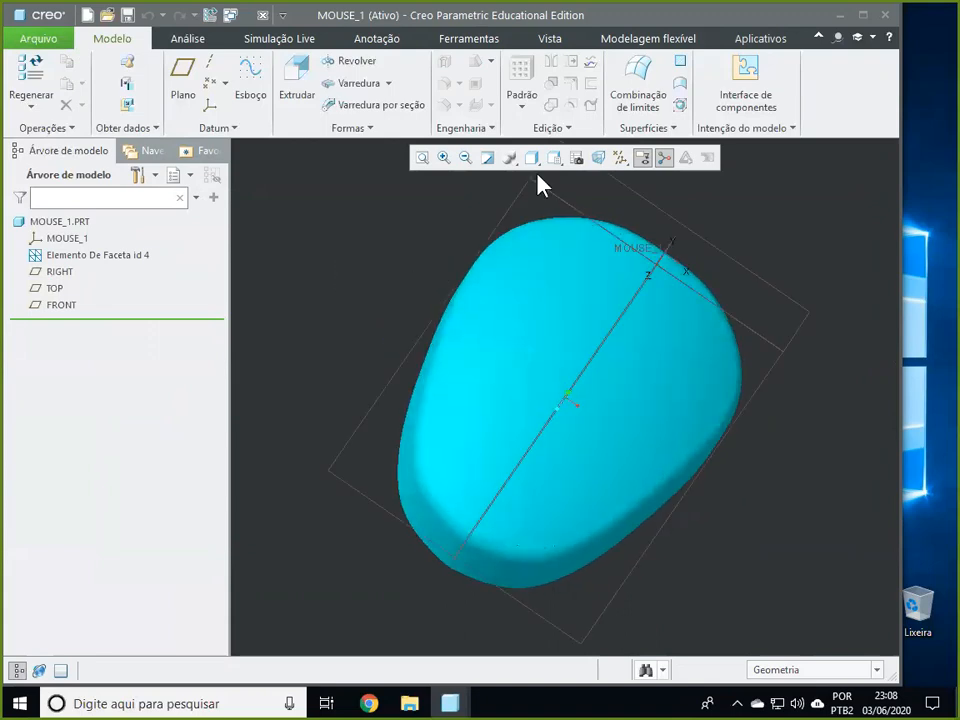
Step: Start a Restyle feature on the faceted mouse and define a rectangular polynomial box surface over the middle of its top face
{"action": "left_click", "coordinate": [646, 129]}
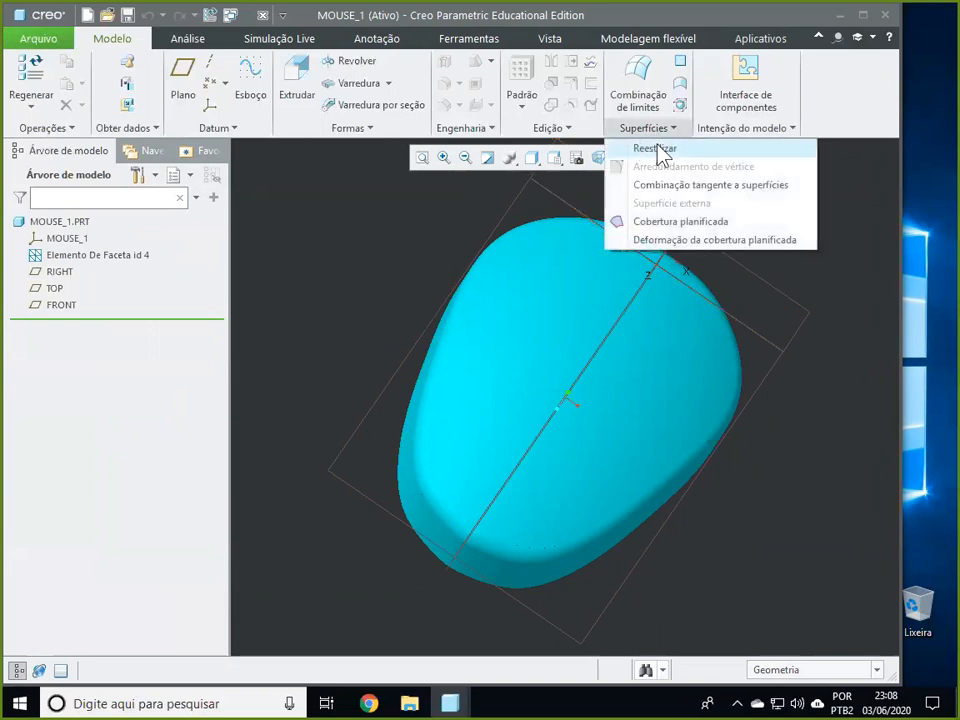
{"action": "left_click", "coordinate": [656, 149]}
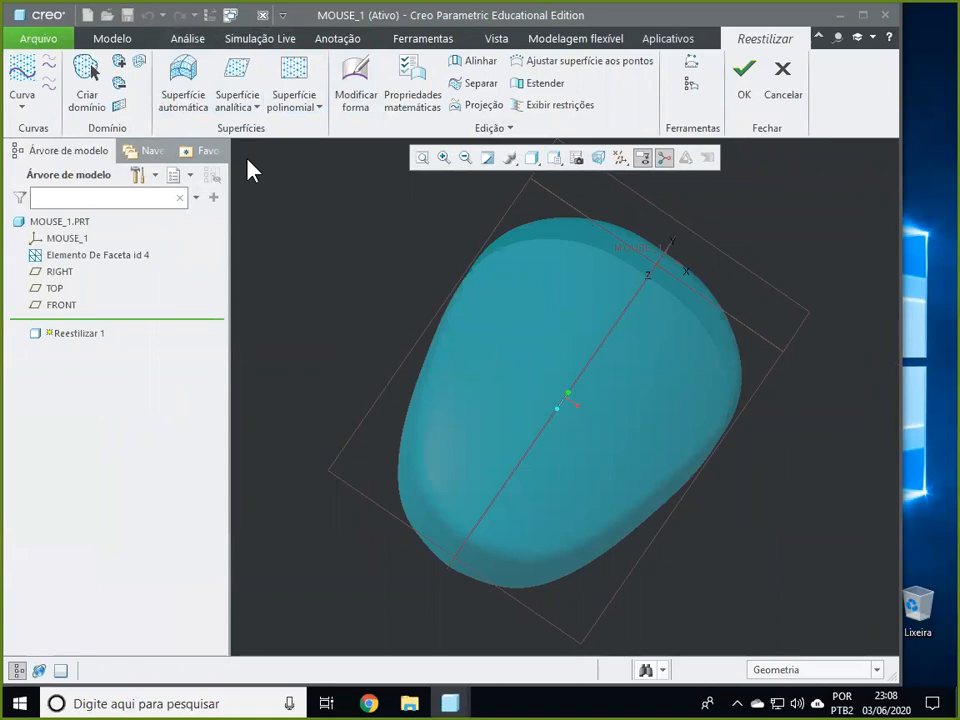
{"action": "middle_click_drag", "start_coordinate": [336, 218], "coordinate": [295, 272]}
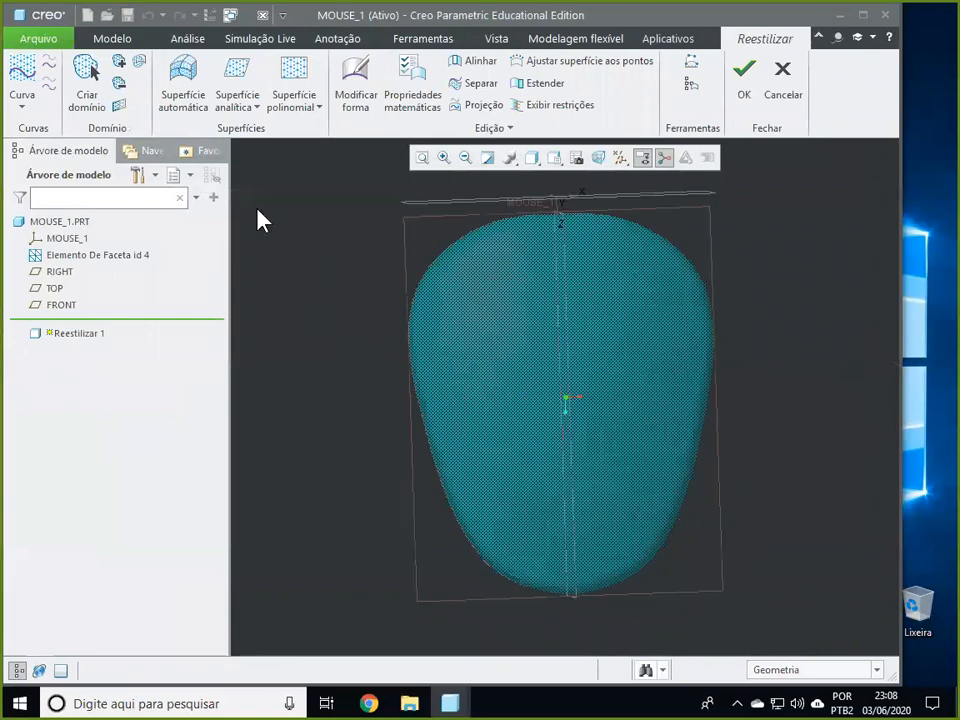
{"action": "left_click", "coordinate": [253, 108]}
{"action": "left_click", "coordinate": [296, 110]}
{"action": "left_click", "coordinate": [294, 106]}
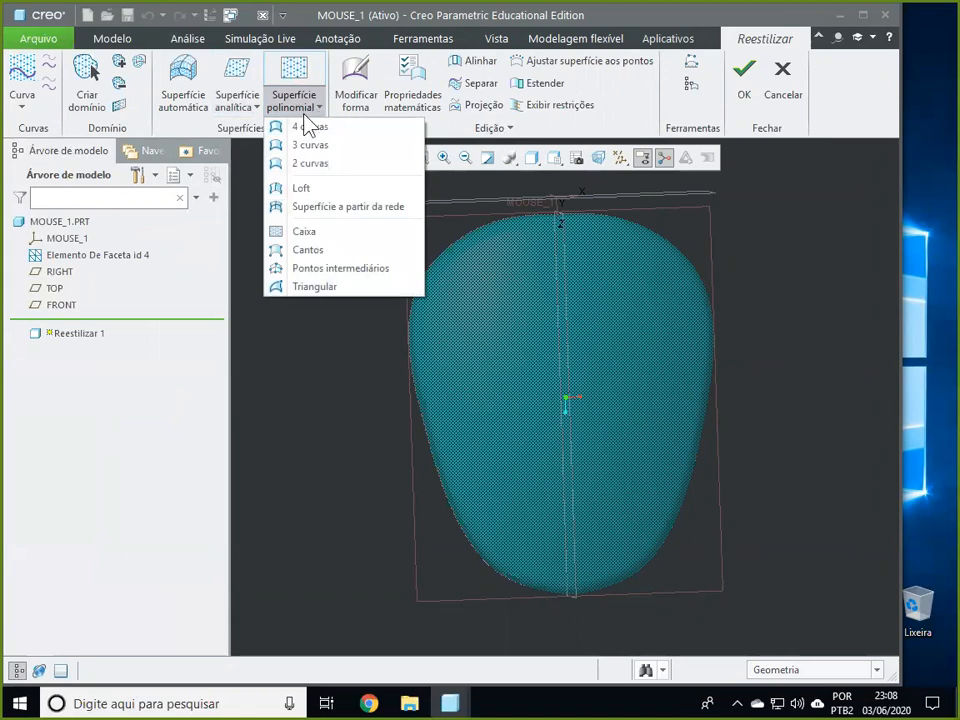
{"action": "left_click", "coordinate": [298, 234]}
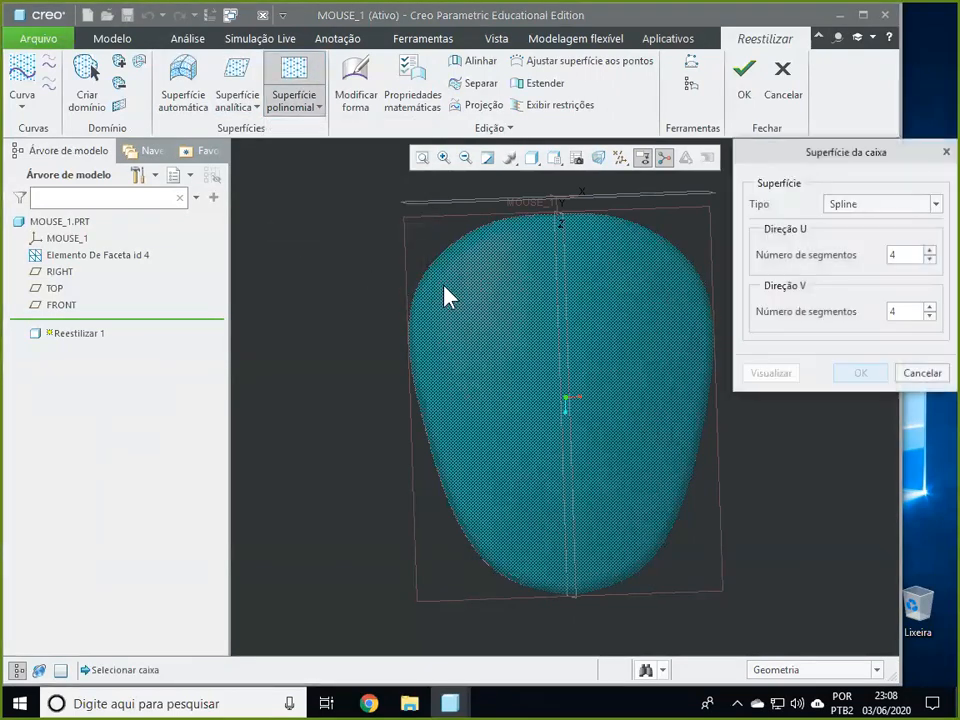
{"action": "left_click_drag", "start_coordinate": [454, 294], "coordinate": [655, 472]}
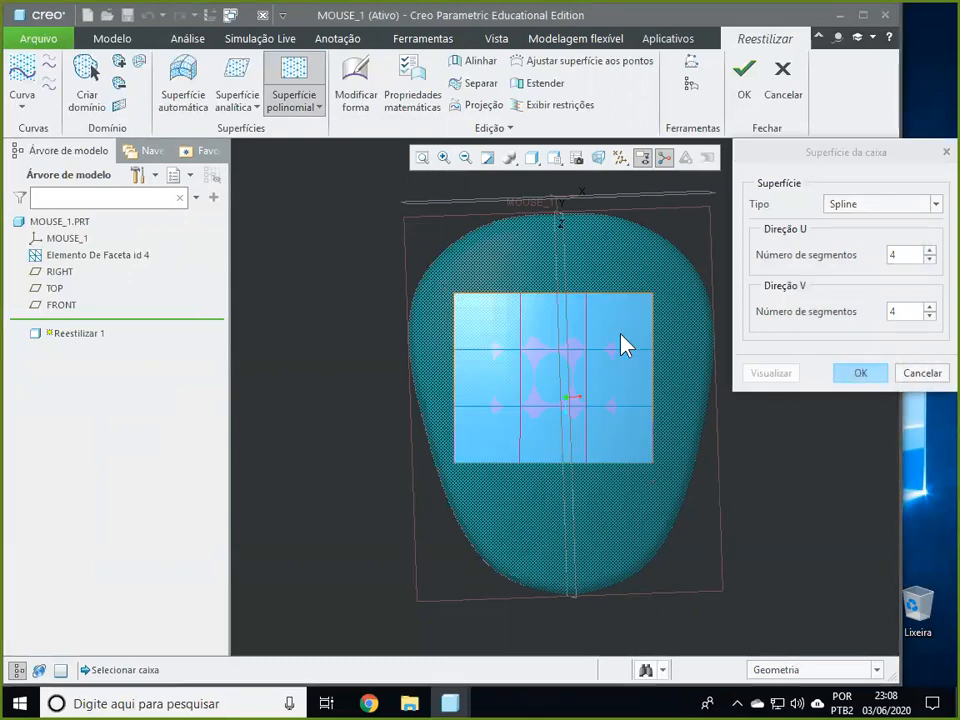
Step: Try 6 segments in the U direction for the box surface, restore 4 and keep the Spline type
{"action": "left_click", "coordinate": [907, 250]}
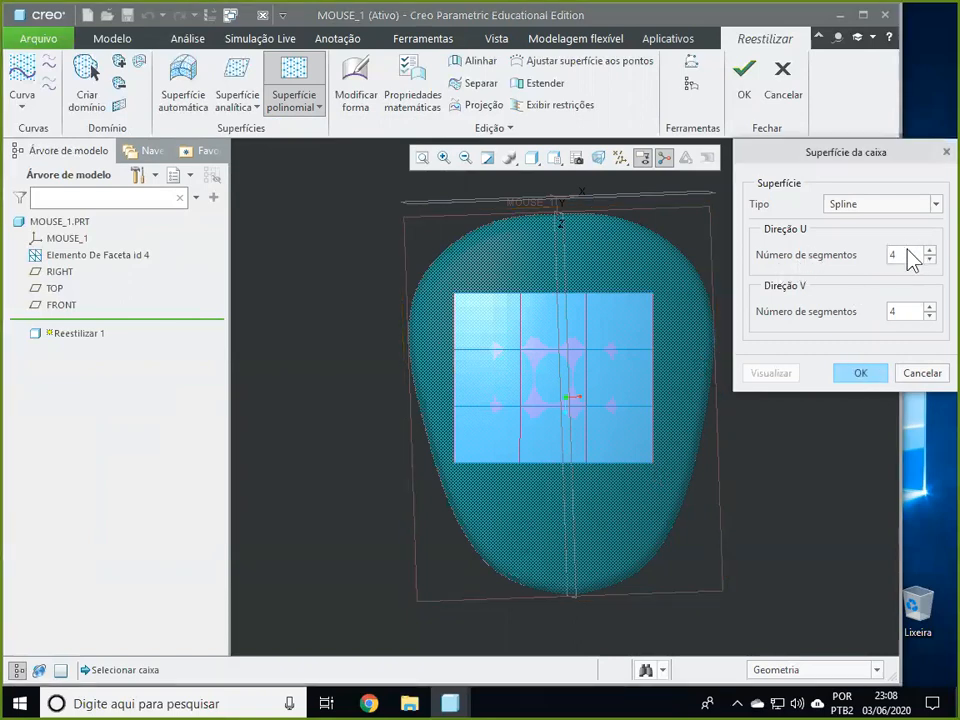
{"action": "double_click", "coordinate": [907, 258]}
{"action": "type", "text": "5"}
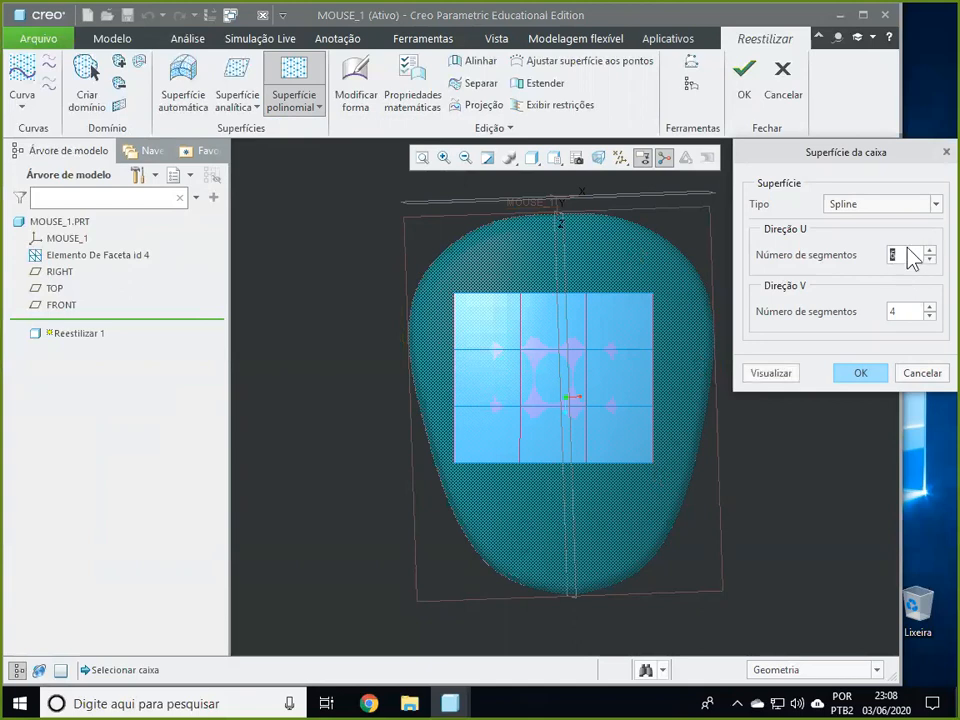
{"action": "mouse_move", "coordinate": [805, 460]}
{"action": "middle_mouse_down"}
{"action": "mouse_move", "coordinate": [771, 456]}
{"action": "mouse_move", "coordinate": [804, 446]}
{"action": "mouse_move", "coordinate": [825, 456]}
{"action": "mouse_move", "coordinate": [818, 452]}
{"action": "middle_mouse_up"}
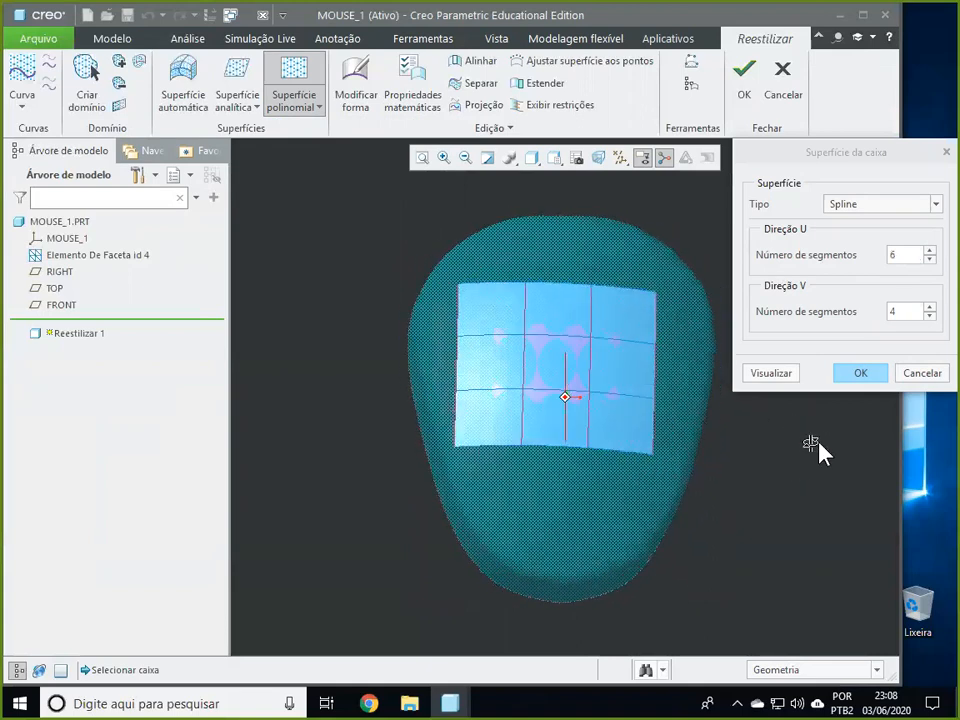
{"action": "double_click", "coordinate": [907, 258]}
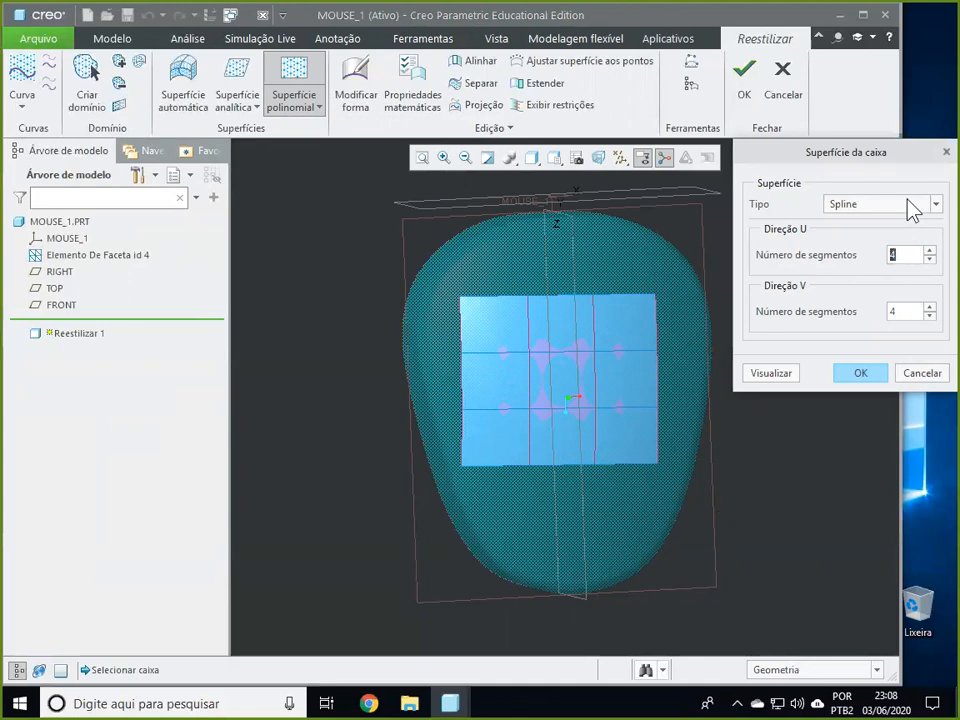
{"action": "left_click", "coordinate": [912, 205]}
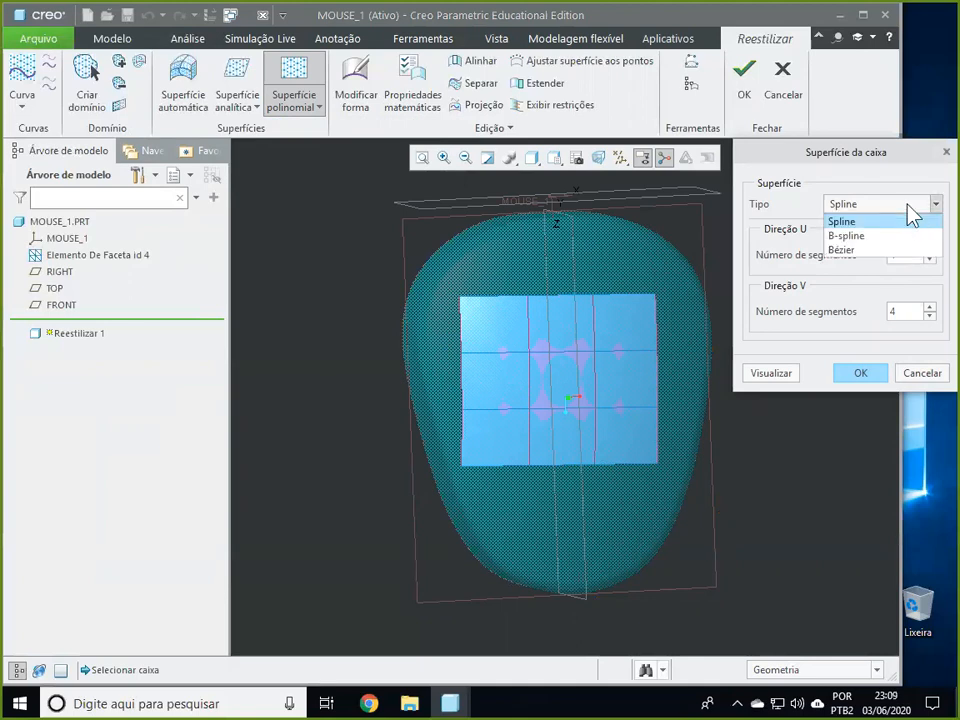
{"action": "left_click", "coordinate": [845, 221]}
{"action": "left_click", "coordinate": [878, 204]}
{"action": "left_click", "coordinate": [845, 219]}
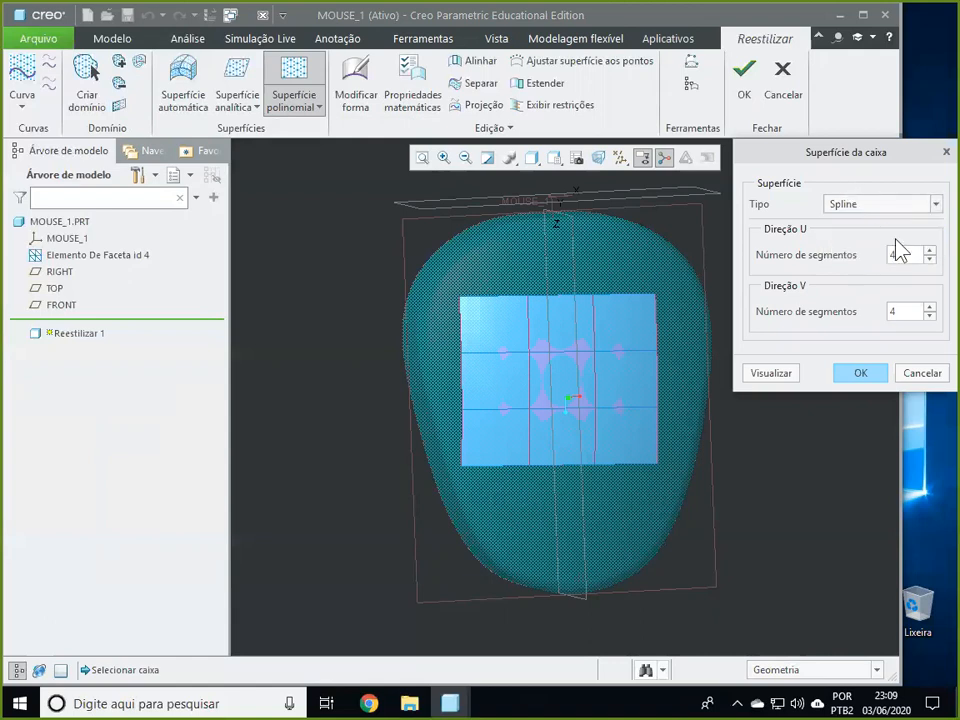
Step: Create the box surface as a Spline with 4 segments in both the U and V directions
{"action": "left_click", "coordinate": [866, 377]}
{"action": "middle_click_drag", "start_coordinate": [815, 415], "coordinate": [834, 321]}
{"action": "scroll", "coordinate": [731, 296], "scroll_direction": "down", "scroll_amount": 4}
{"action": "mouse_move", "coordinate": [715, 352]}
{"action": "middle_mouse_down"}
{"action": "mouse_move", "coordinate": [671, 343]}
{"action": "mouse_move", "coordinate": [699, 392]}
{"action": "mouse_move", "coordinate": [690, 448]}
{"action": "mouse_move", "coordinate": [707, 360]}
{"action": "middle_mouse_up"}
{"action": "scroll", "coordinate": [690, 448], "scroll_direction": "up", "scroll_amount": 3}
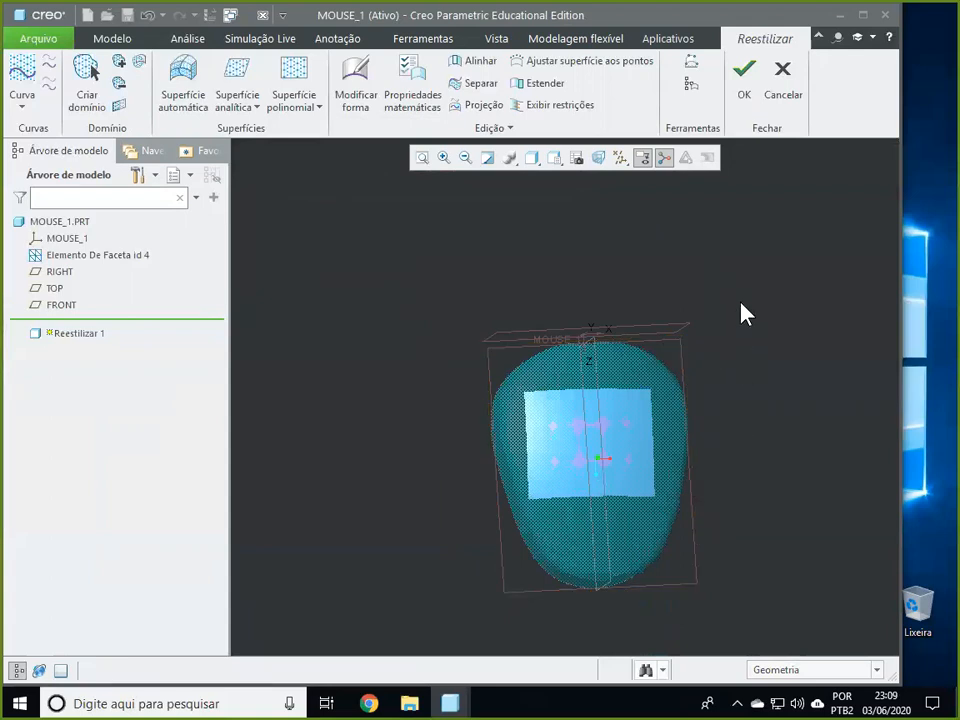
Step: Extrapolate the two lateral edges of the box surface outward past the sides of the mouse
{"action": "mouse_move", "coordinate": [759, 453]}
{"action": "middle_mouse_down"}
{"action": "mouse_move", "coordinate": [748, 392]}
{"action": "mouse_move", "coordinate": [758, 455]}
{"action": "middle_mouse_up"}
{"action": "left_click", "coordinate": [550, 84]}
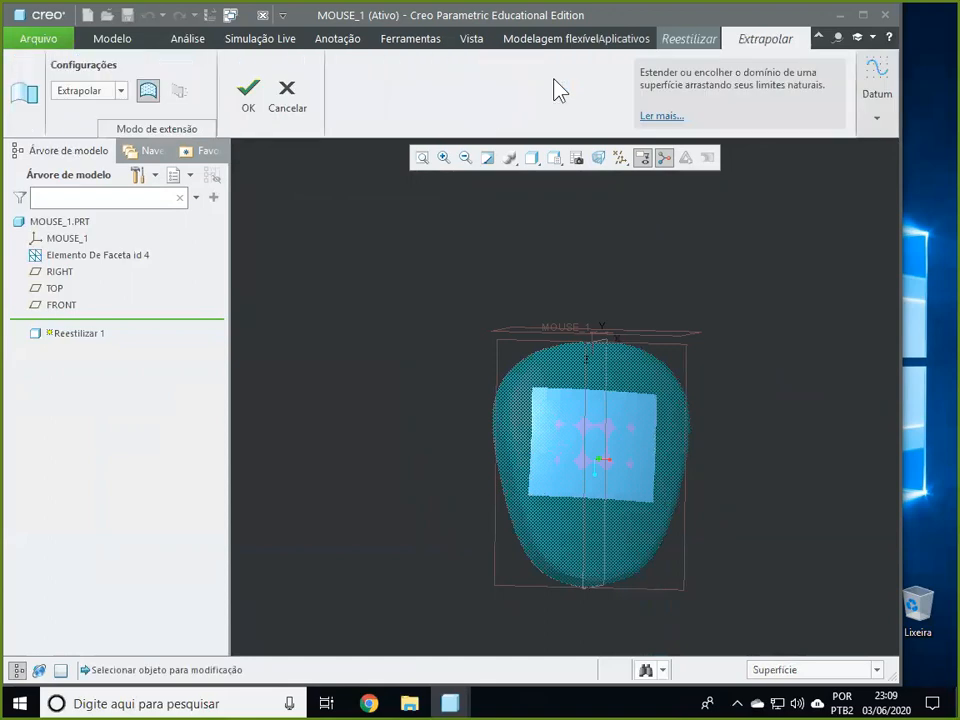
{"action": "left_click", "coordinate": [645, 420]}
{"action": "left_click", "coordinate": [657, 432]}
{"action": "left_click_drag", "start_coordinate": [692, 445], "coordinate": [716, 458]}
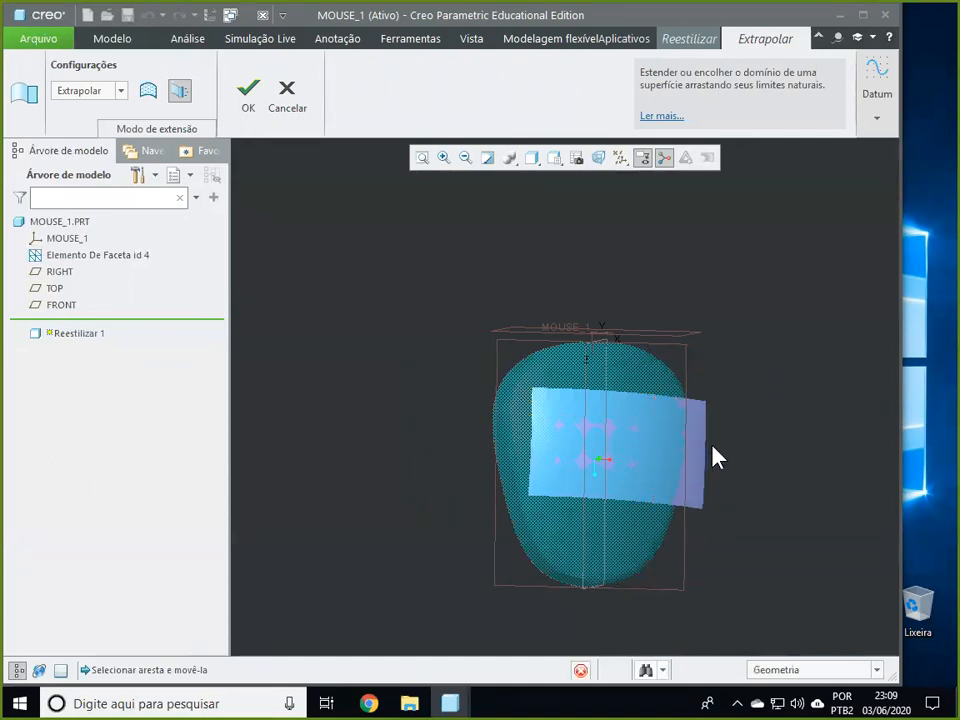
{"action": "left_click", "coordinate": [717, 456]}
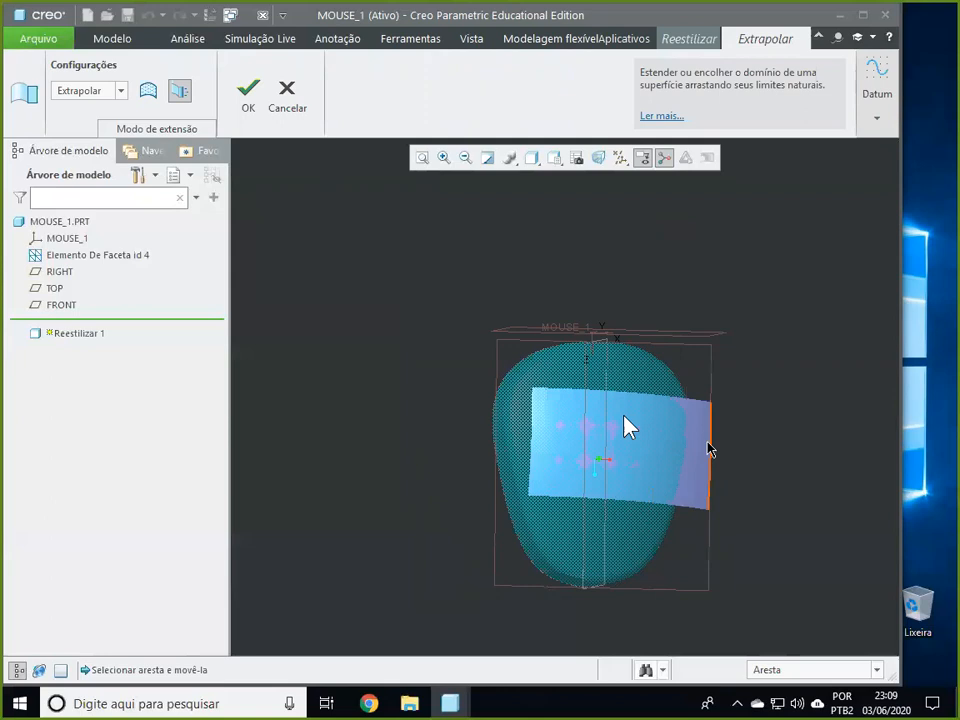
{"action": "left_click", "coordinate": [532, 442]}
{"action": "left_click_drag", "start_coordinate": [489, 446], "coordinate": [478, 445]}
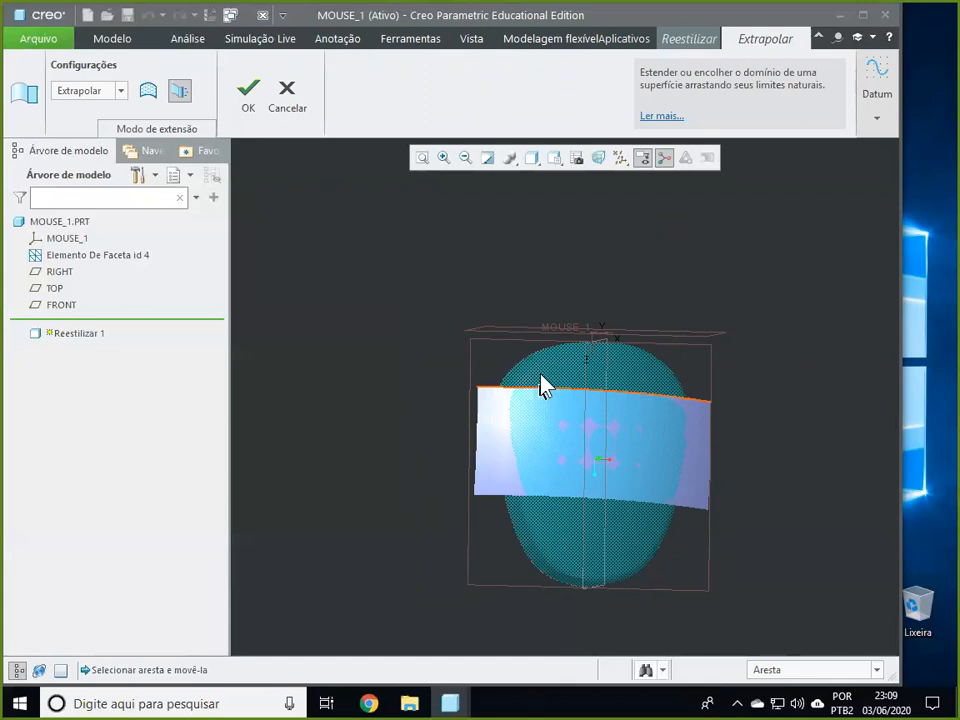
Step: Extrapolate the two remaining edges of the box surface beyond both ends of the mouse and accept the extension
{"action": "left_click_drag", "start_coordinate": [535, 340], "coordinate": [536, 339]}
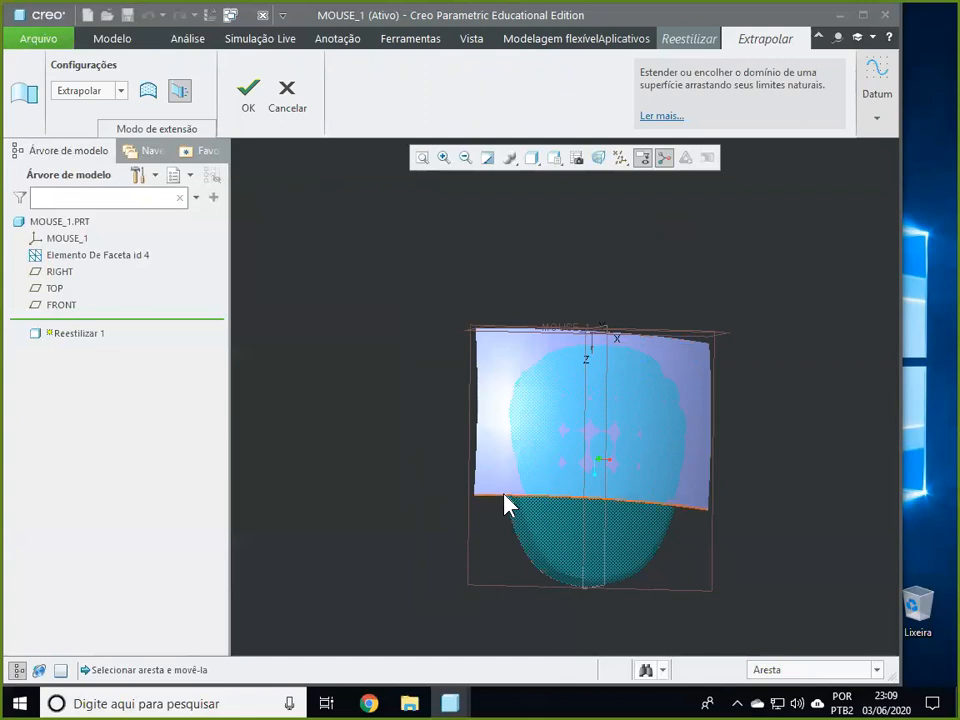
{"action": "left_click", "coordinate": [518, 601]}
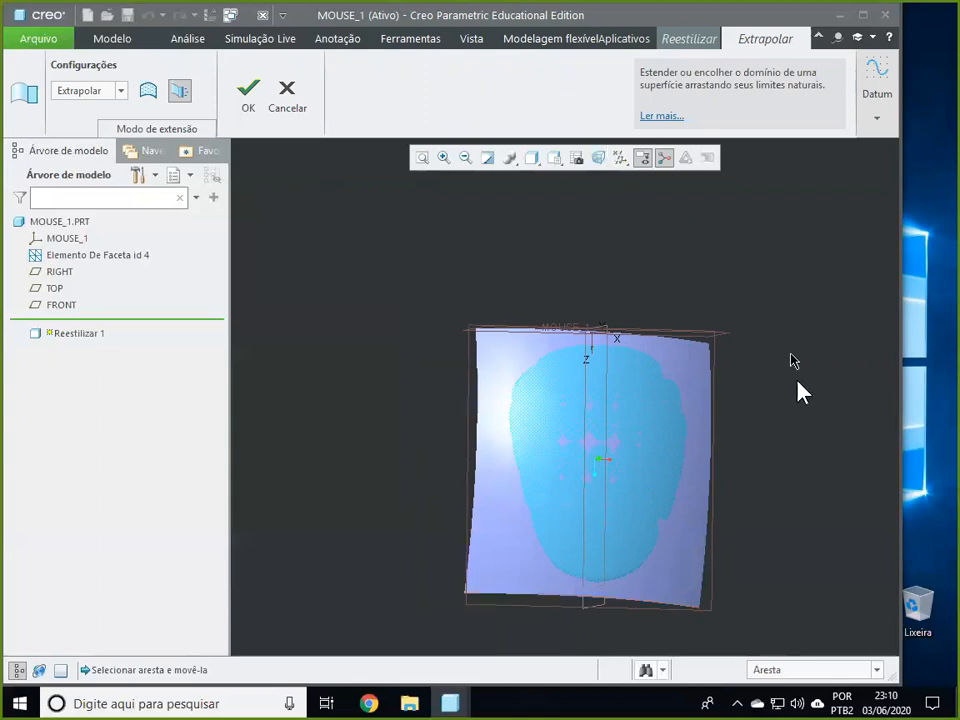
{"action": "middle_click_drag", "start_coordinate": [787, 313], "coordinate": [681, 270]}
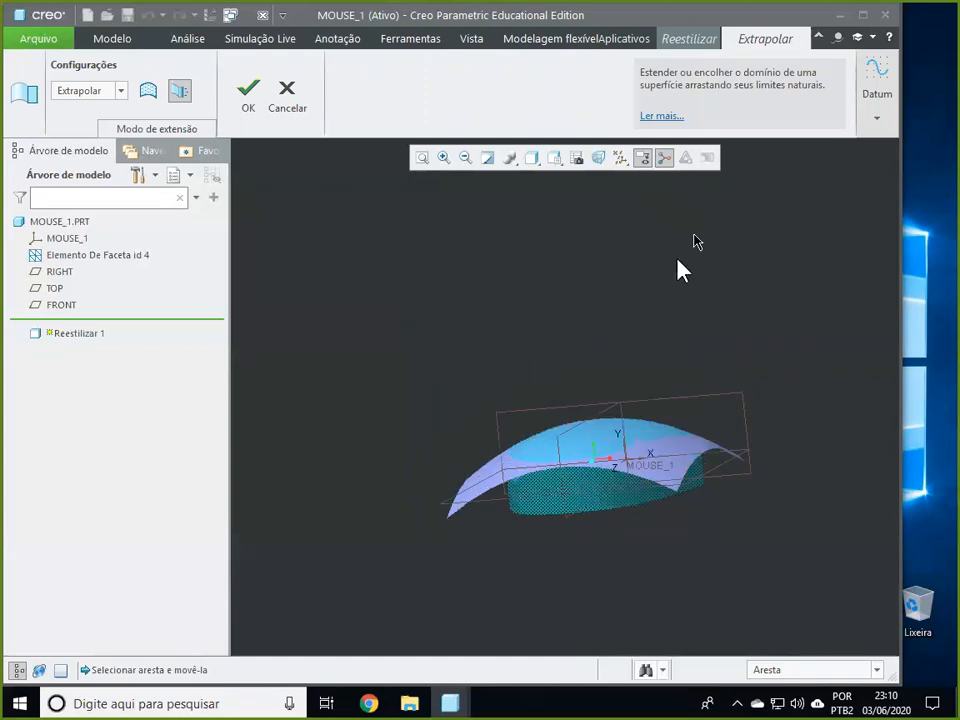
{"action": "mouse_move", "coordinate": [457, 350]}
{"action": "middle_mouse_down"}
{"action": "mouse_move", "coordinate": [534, 268]}
{"action": "mouse_move", "coordinate": [465, 355]}
{"action": "mouse_move", "coordinate": [654, 341]}
{"action": "mouse_move", "coordinate": [540, 337]}
{"action": "mouse_move", "coordinate": [456, 422]}
{"action": "mouse_move", "coordinate": [455, 330]}
{"action": "middle_mouse_up"}
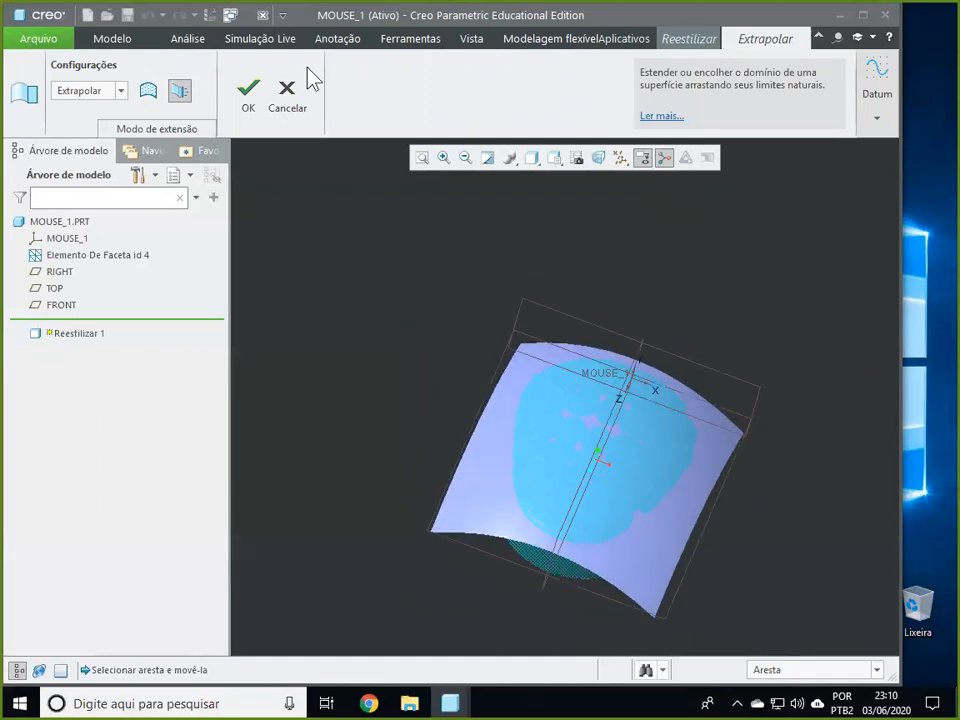
{"action": "left_click", "coordinate": [249, 95]}
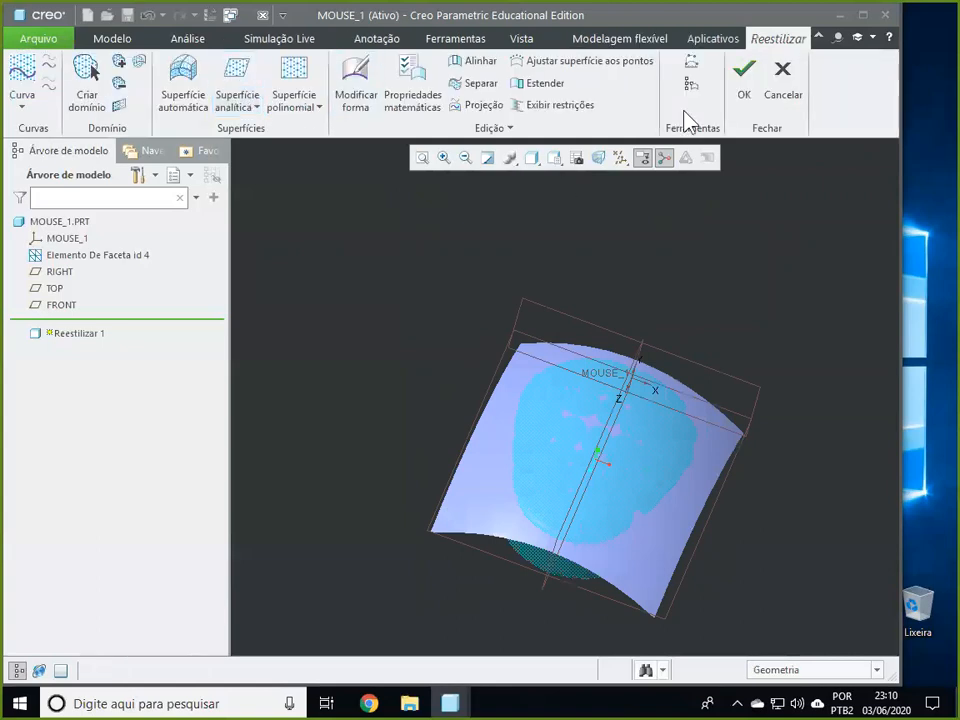
{"action": "middle_click_drag", "start_coordinate": [826, 440], "coordinate": [422, 289]}
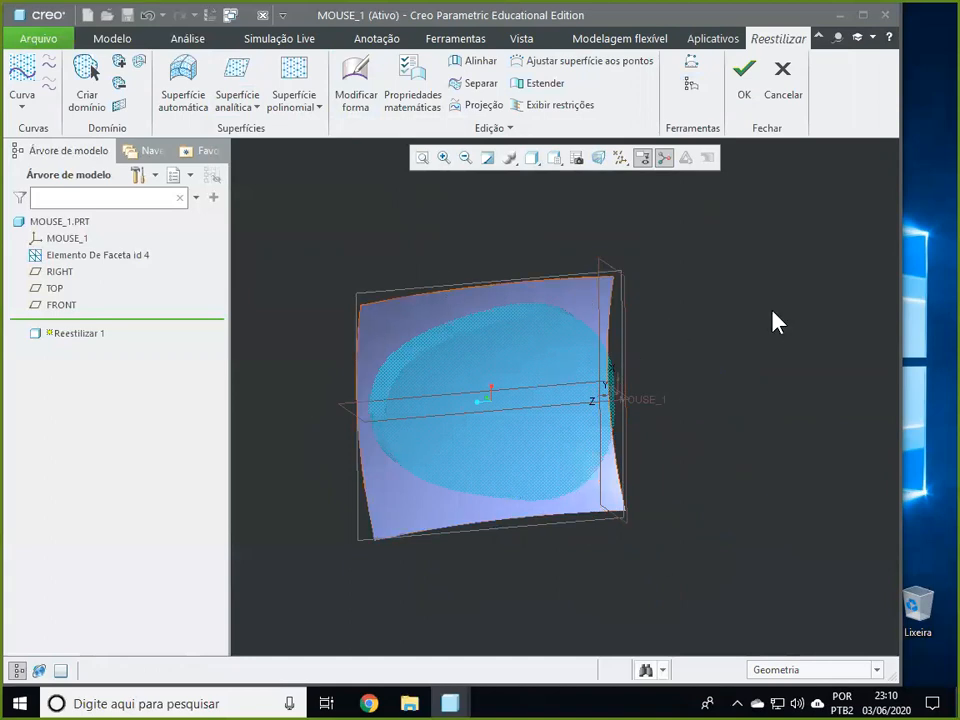
{"action": "middle_click_drag", "start_coordinate": [696, 306], "coordinate": [649, 279]}
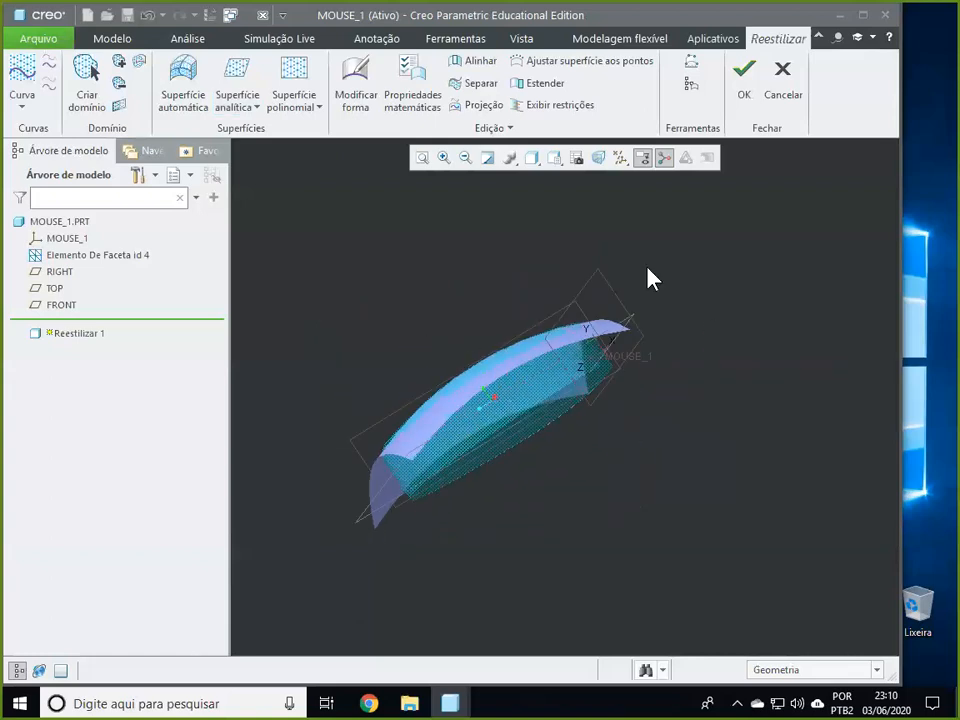
Step: Start an analytic Extrude surface and use the TOP datum plane as its direction reference
{"action": "left_click", "coordinate": [279, 107]}
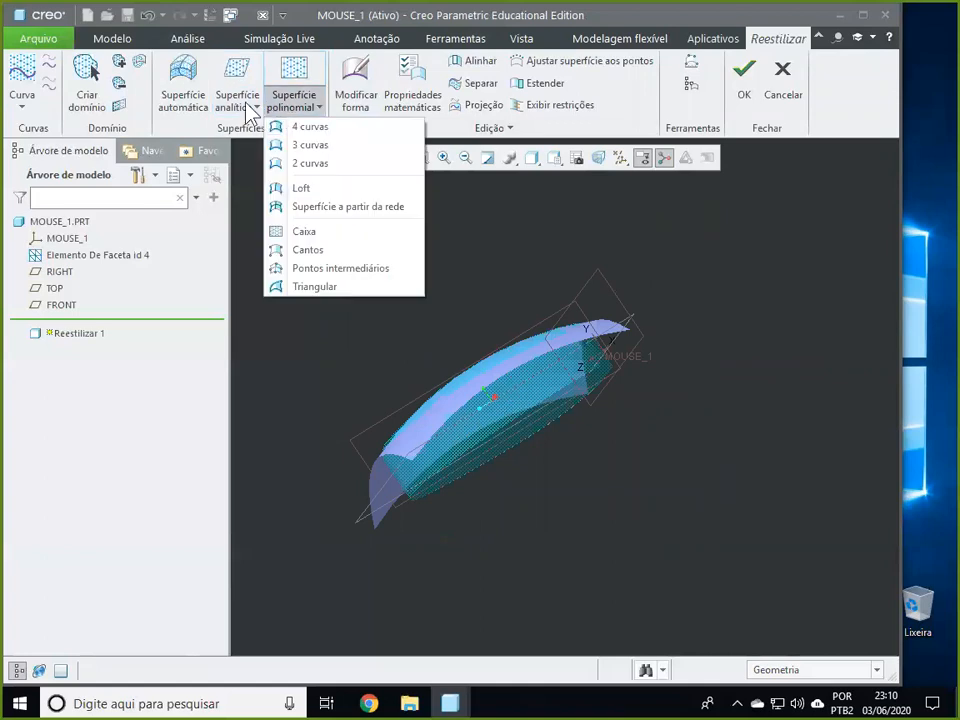
{"action": "left_click", "coordinate": [251, 110]}
{"action": "left_click", "coordinate": [251, 108]}
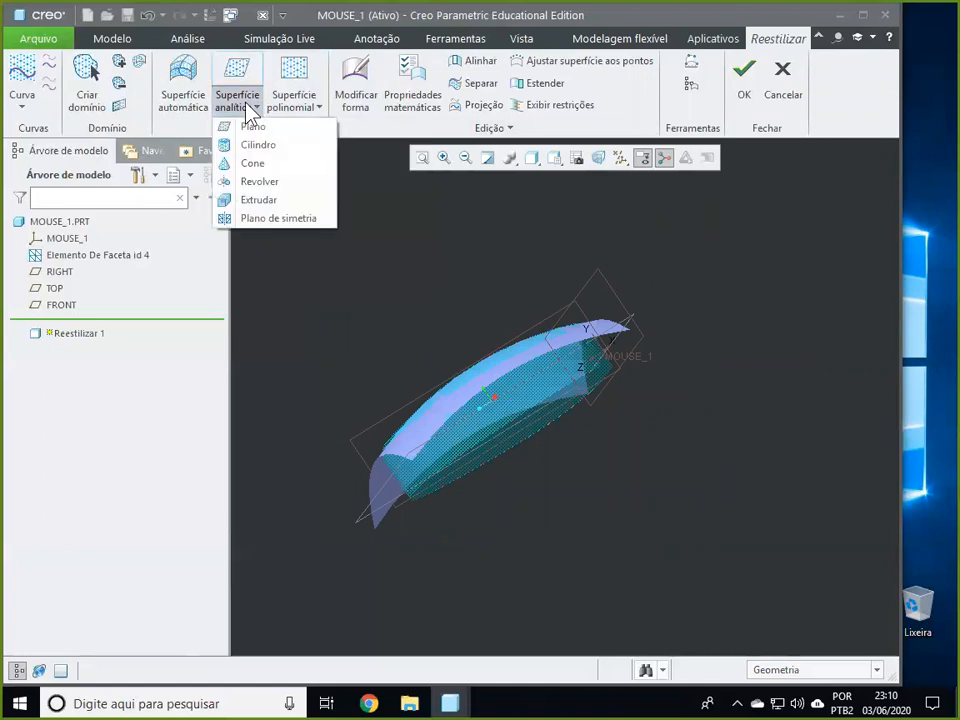
{"action": "left_click", "coordinate": [272, 209]}
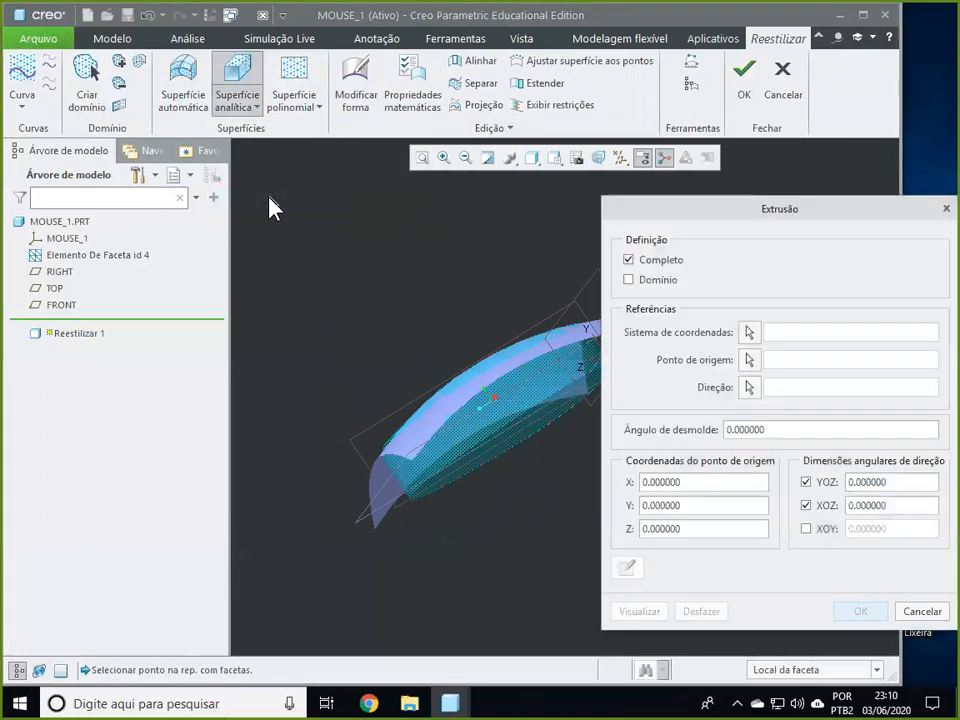
{"action": "left_click", "coordinate": [750, 388]}
{"action": "middle_click_drag", "start_coordinate": [564, 497], "coordinate": [602, 553]}
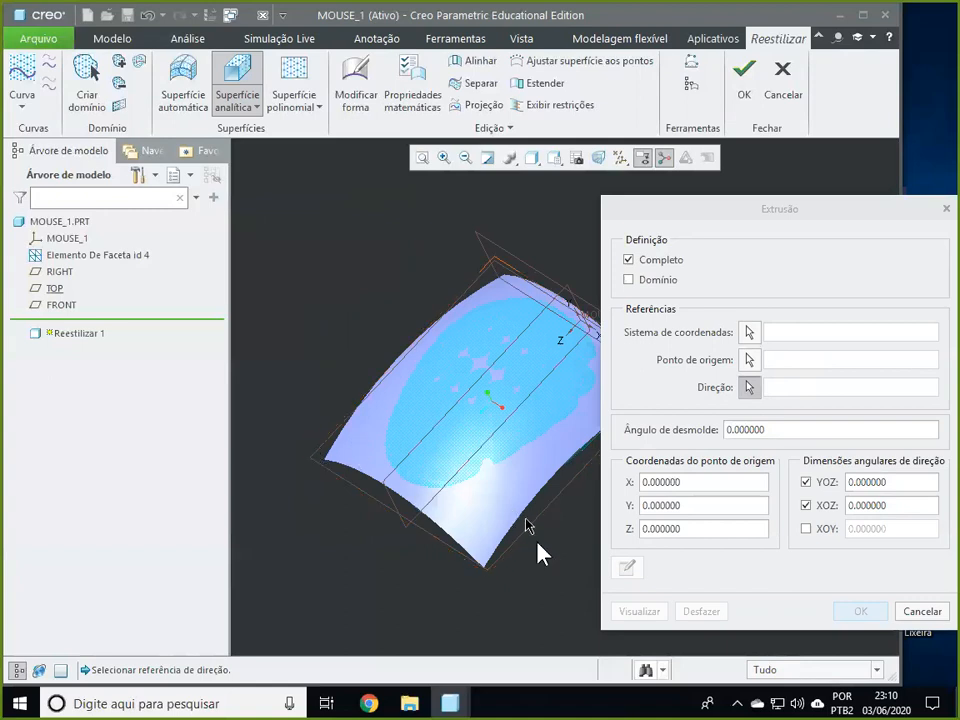
{"action": "left_click", "coordinate": [555, 521]}
Step: Fit the extruded surface to the facets of the mouse's side wall and accept it
{"action": "middle_click_drag", "start_coordinate": [555, 521], "coordinate": [456, 423]}
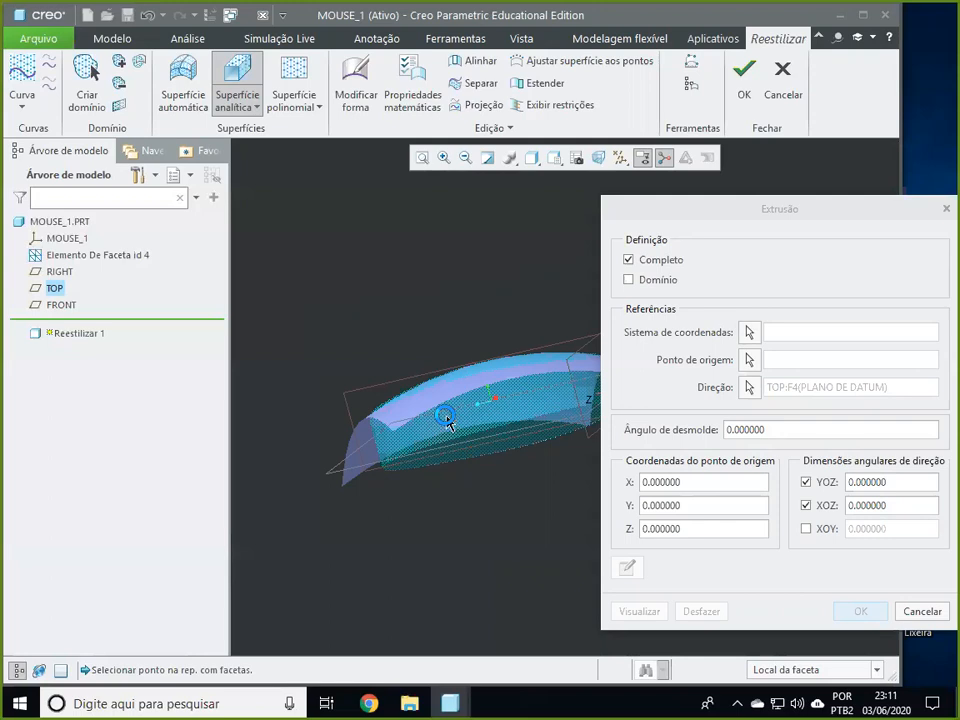
{"action": "left_click", "coordinate": [447, 423]}
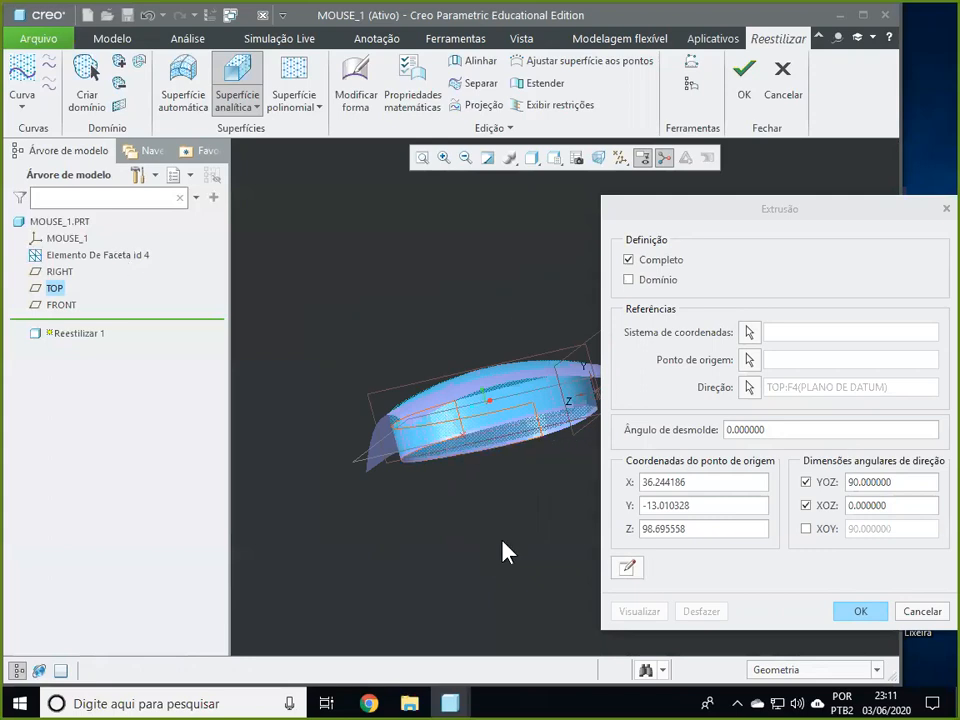
{"action": "mouse_move", "coordinate": [487, 530]}
{"action": "middle_mouse_down"}
{"action": "mouse_move", "coordinate": [471, 377]}
{"action": "mouse_move", "coordinate": [499, 499]}
{"action": "mouse_move", "coordinate": [491, 527]}
{"action": "mouse_move", "coordinate": [475, 530]}
{"action": "middle_mouse_up"}
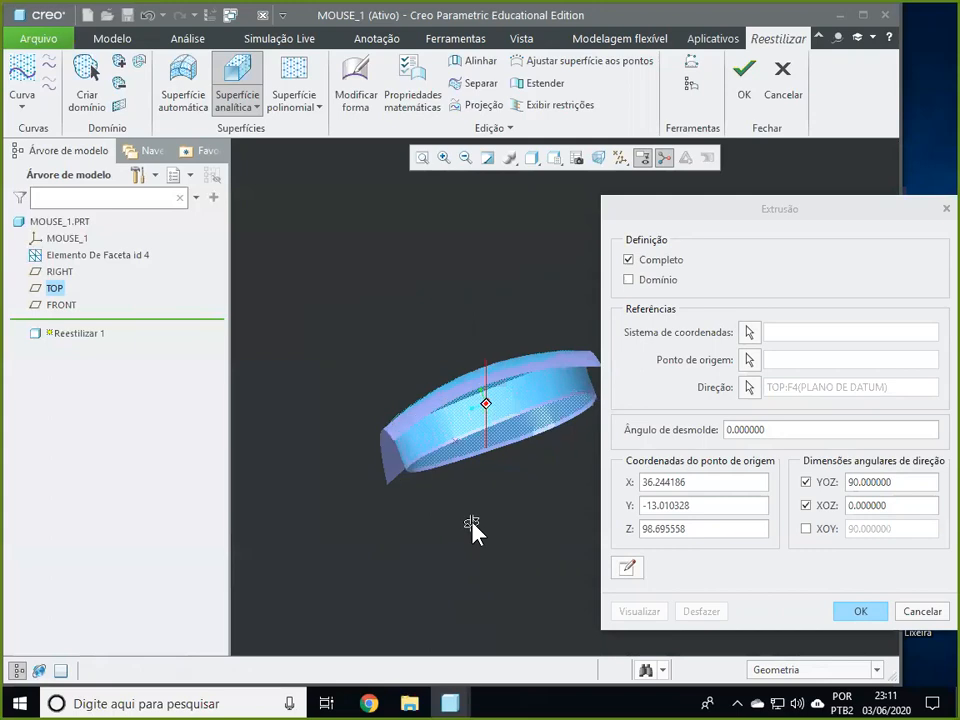
{"action": "left_click", "coordinate": [860, 612]}
Step: Extrapolate both rim edges of the extruded side-wall surface beyond the mouse's upper surface and its base, and accept the extension
{"action": "middle_click_drag", "start_coordinate": [562, 546], "coordinate": [444, 489]}
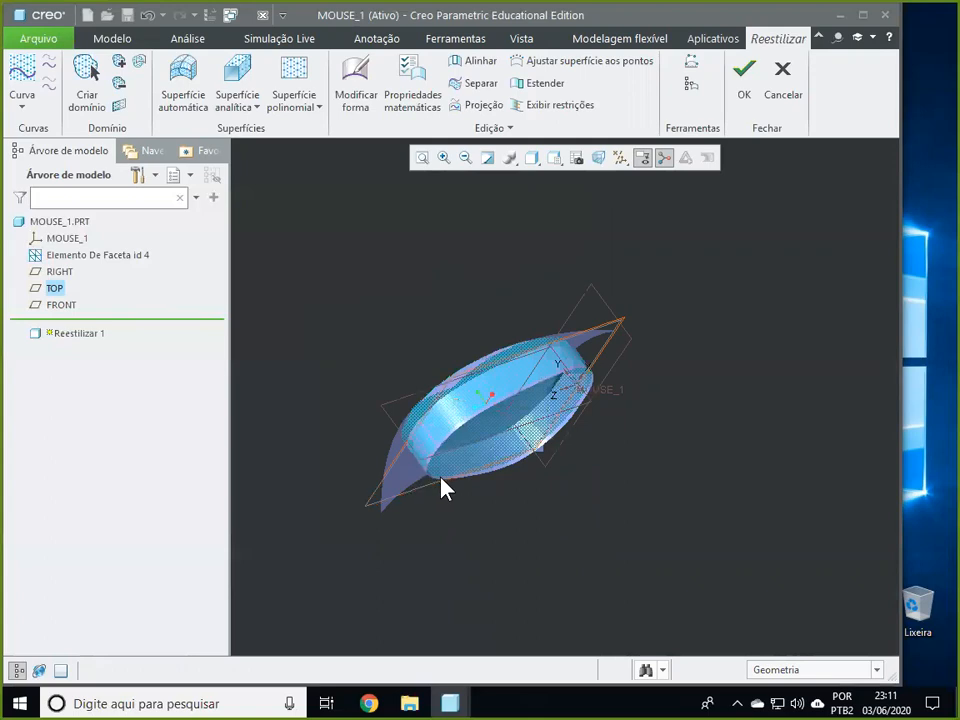
{"action": "left_click", "coordinate": [522, 83]}
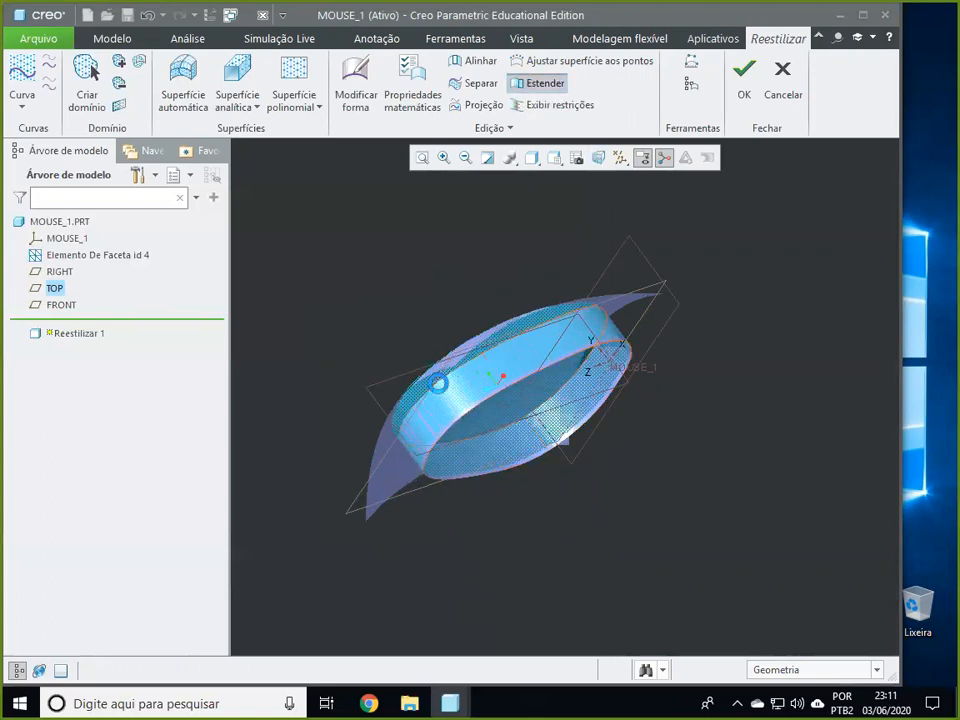
{"action": "left_click", "coordinate": [438, 381]}
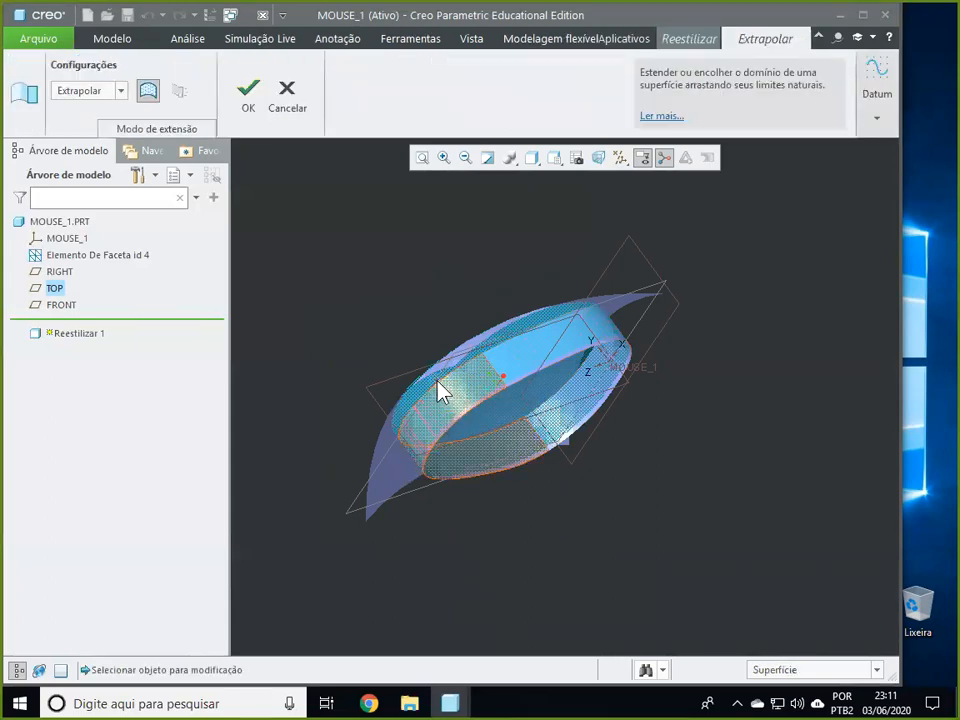
{"action": "scroll", "coordinate": [438, 392], "scroll_direction": "down", "scroll_amount": 5}
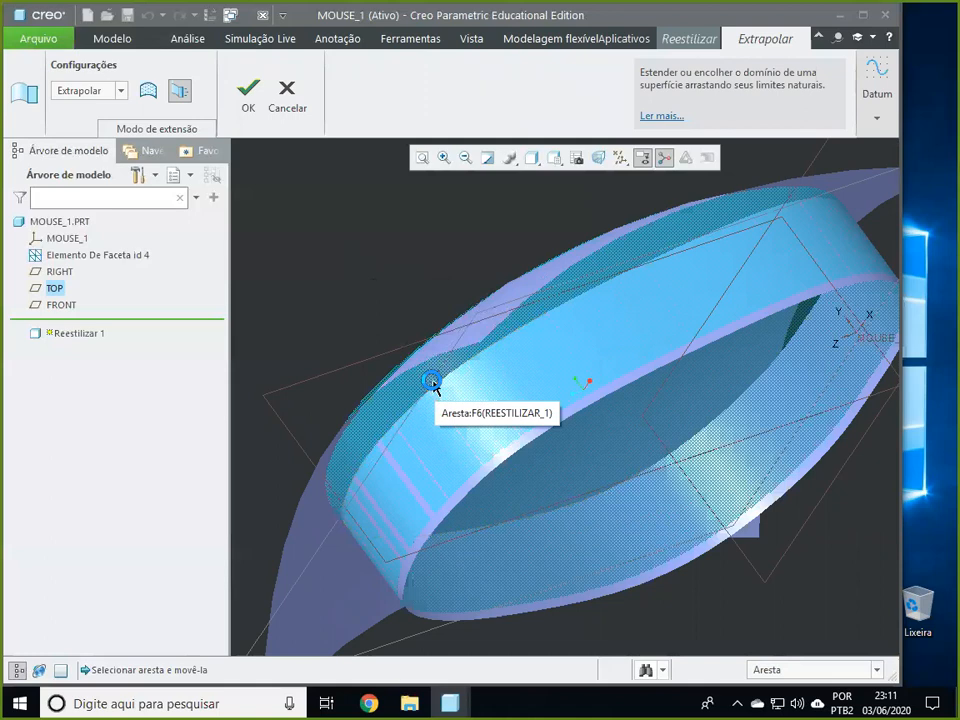
{"action": "left_click_drag", "start_coordinate": [437, 385], "coordinate": [450, 398]}
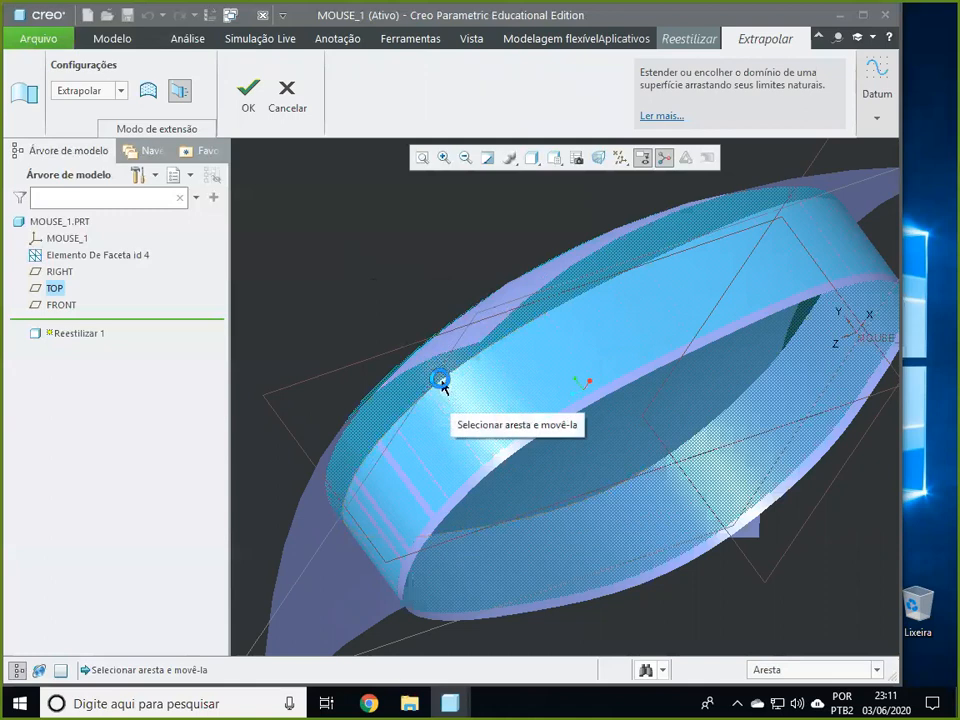
{"action": "left_click_drag", "start_coordinate": [415, 340], "coordinate": [407, 300]}
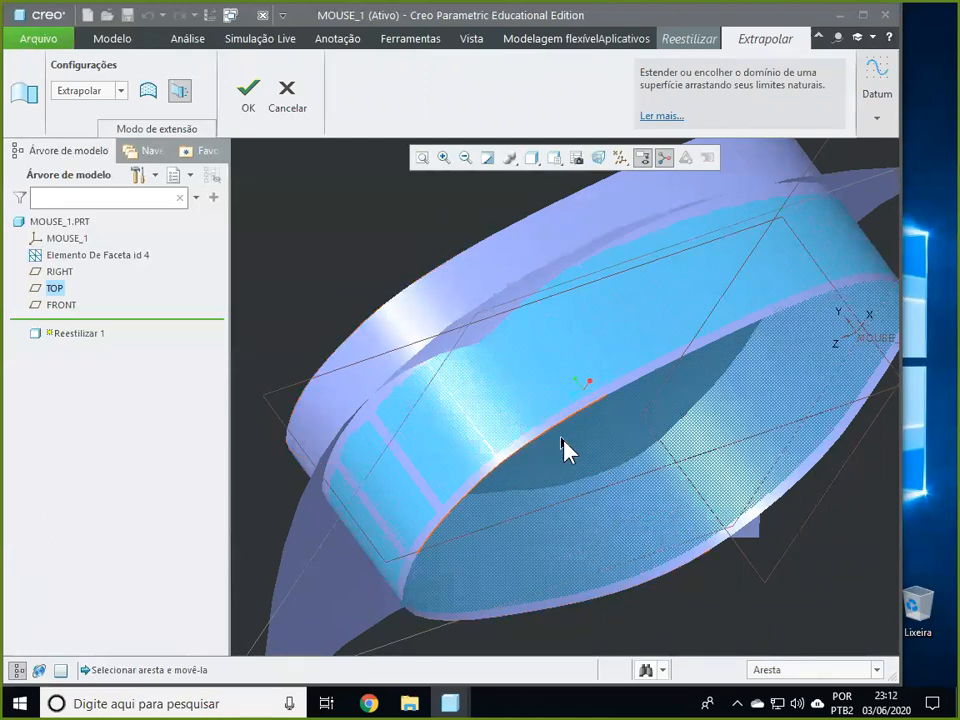
{"action": "left_click_drag", "start_coordinate": [583, 491], "coordinate": [570, 486]}
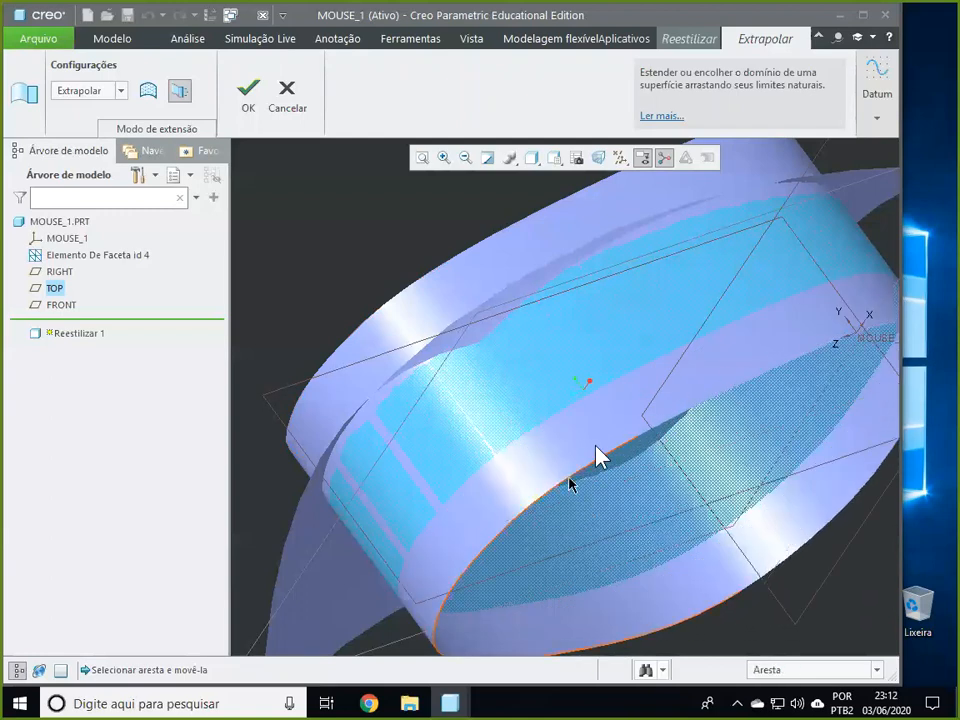
{"action": "left_click", "coordinate": [247, 94]}
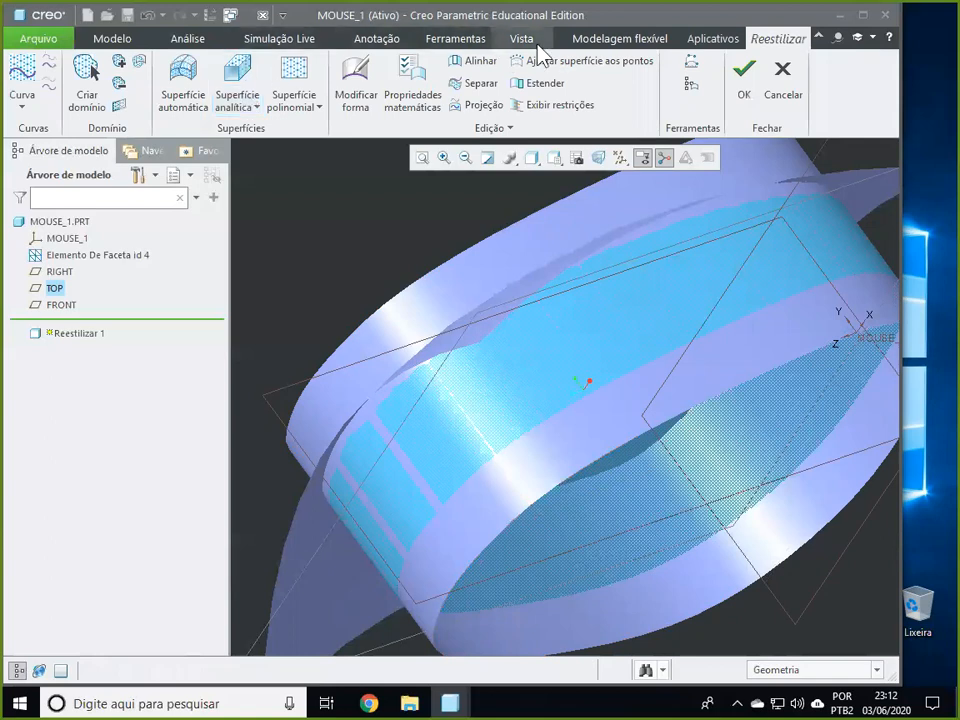
Step: Start an analytic plane surface for the mouse's base and use the TOP datum plane as its direction reference
{"action": "middle_click_drag", "start_coordinate": [330, 240], "coordinate": [455, 217]}
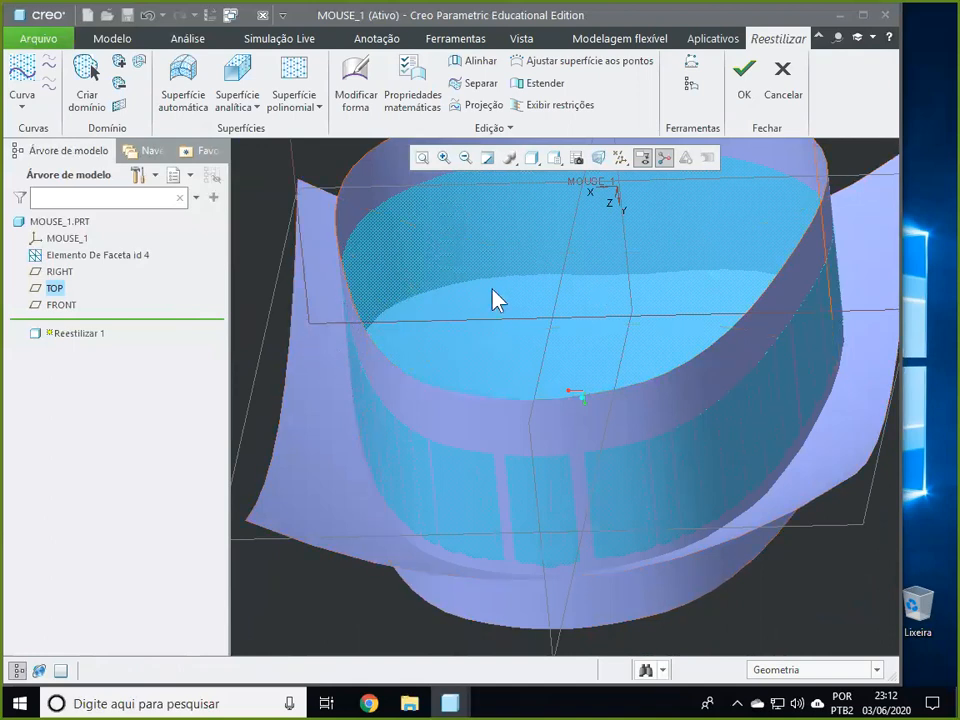
{"action": "key", "text": "ctrl+d"}
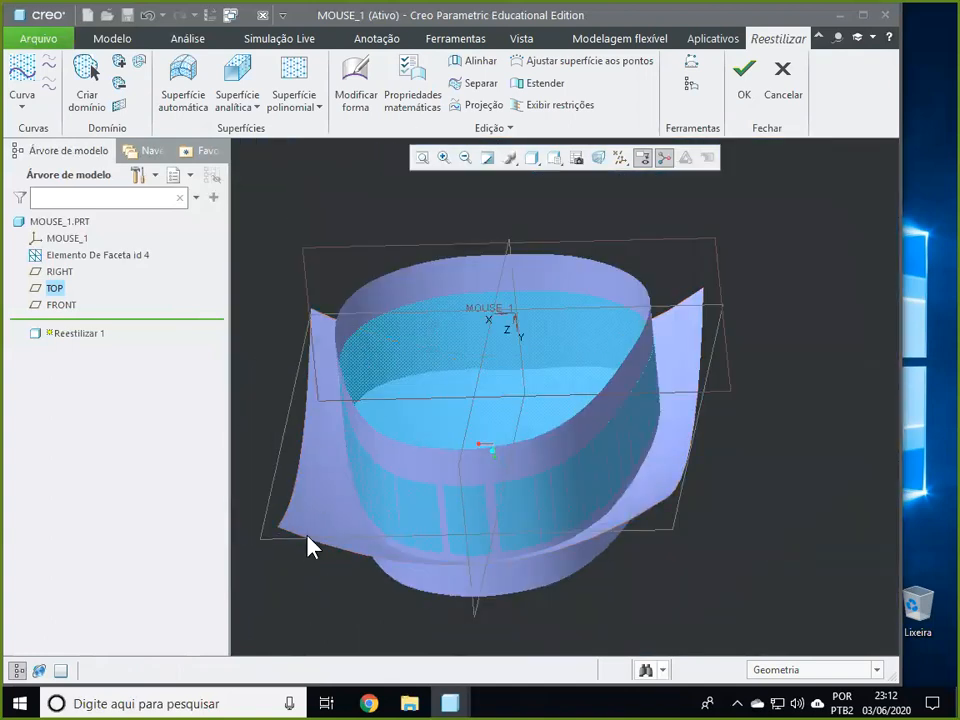
{"action": "middle_click_drag", "start_coordinate": [287, 588], "coordinate": [423, 552]}
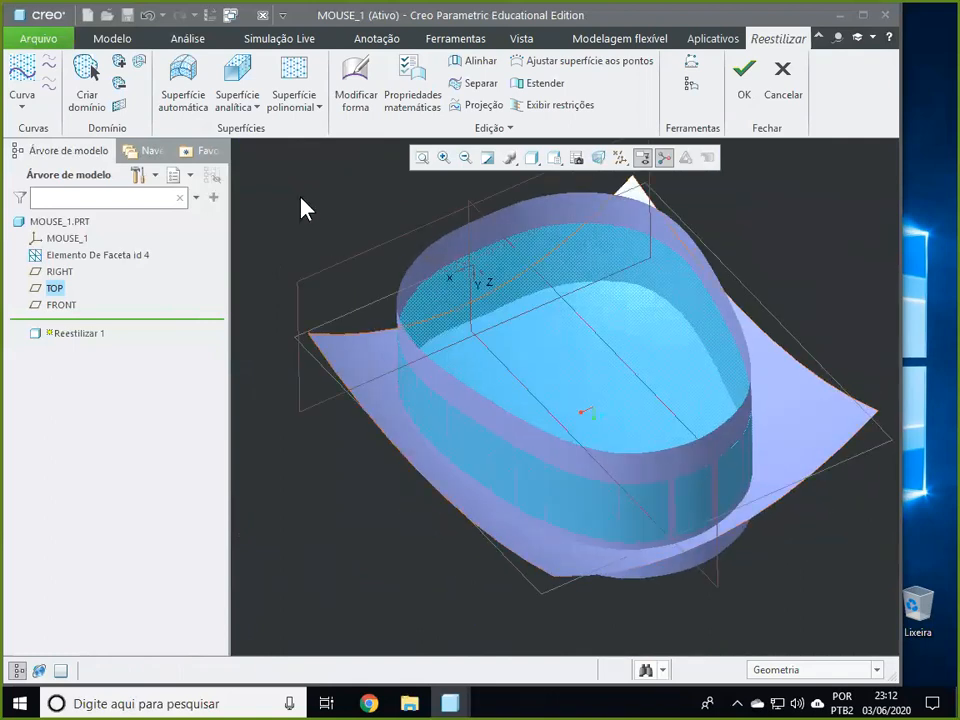
{"action": "left_click", "coordinate": [302, 105]}
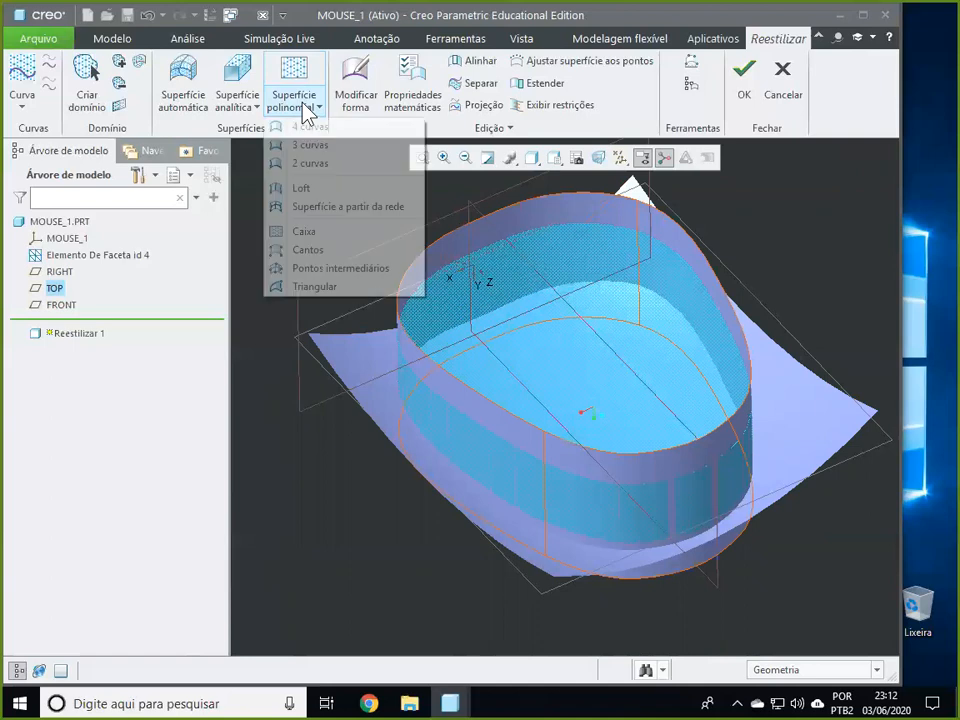
{"action": "left_click", "coordinate": [222, 104]}
{"action": "left_click", "coordinate": [224, 104]}
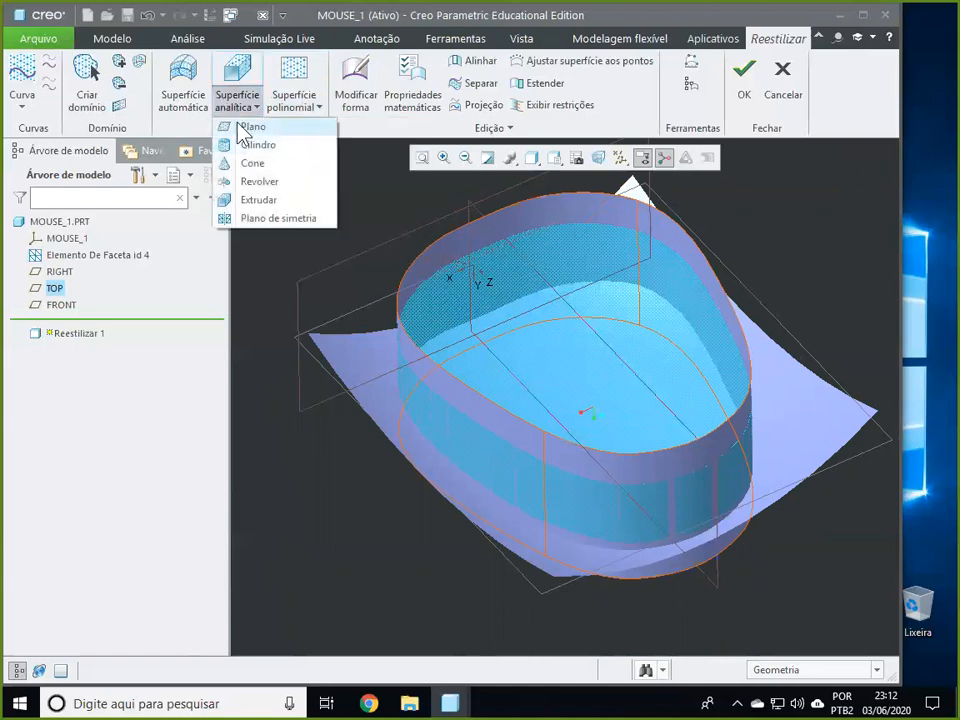
{"action": "left_click", "coordinate": [250, 122]}
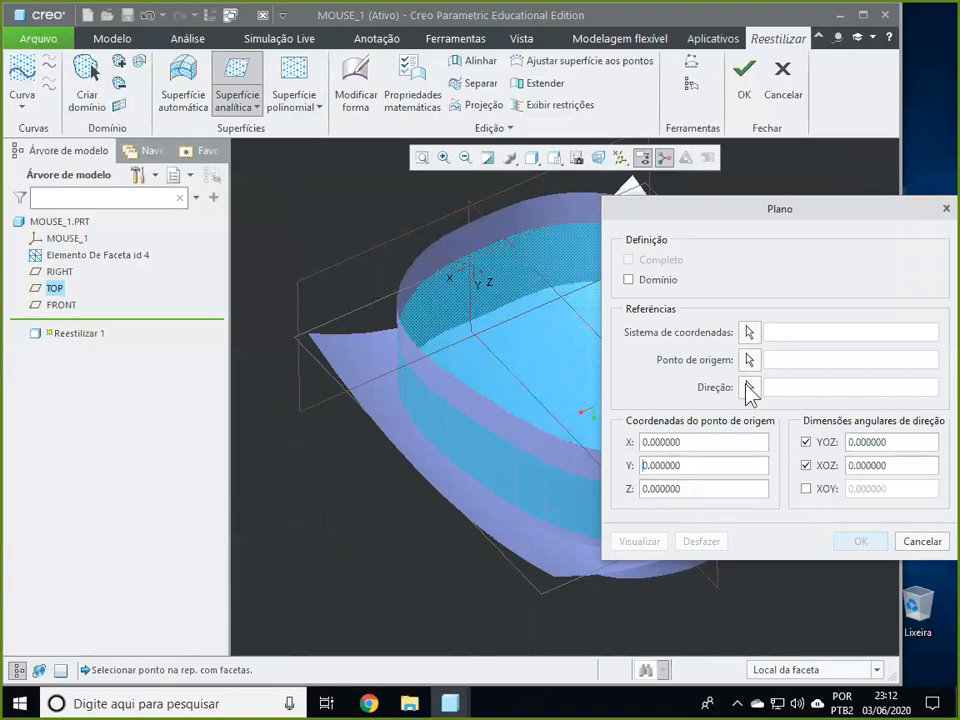
{"action": "left_click", "coordinate": [750, 388]}
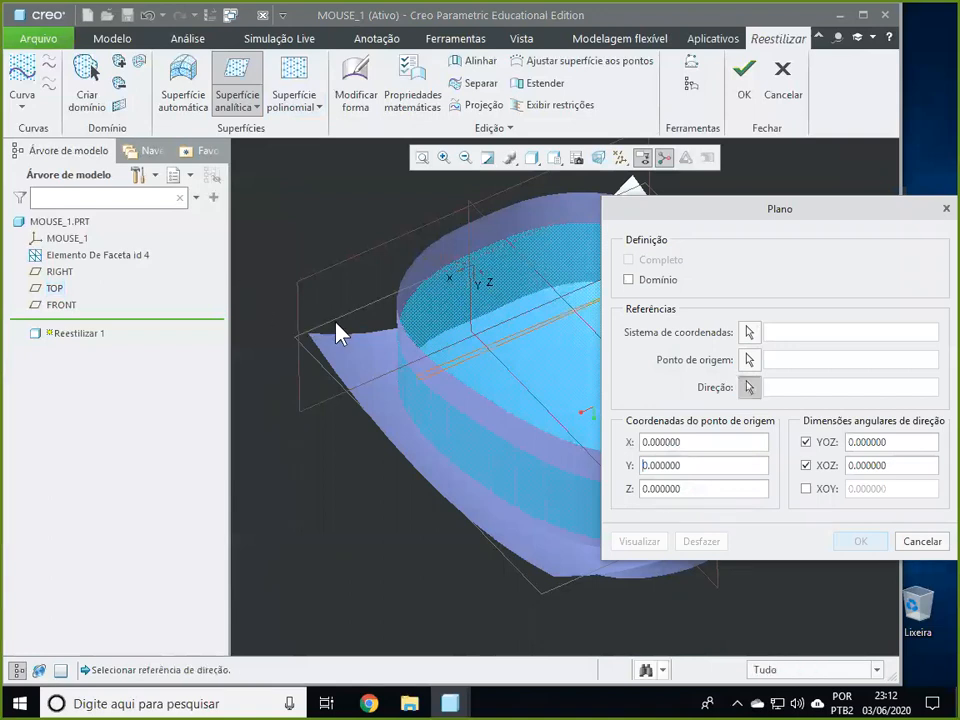
{"action": "left_click", "coordinate": [543, 587]}
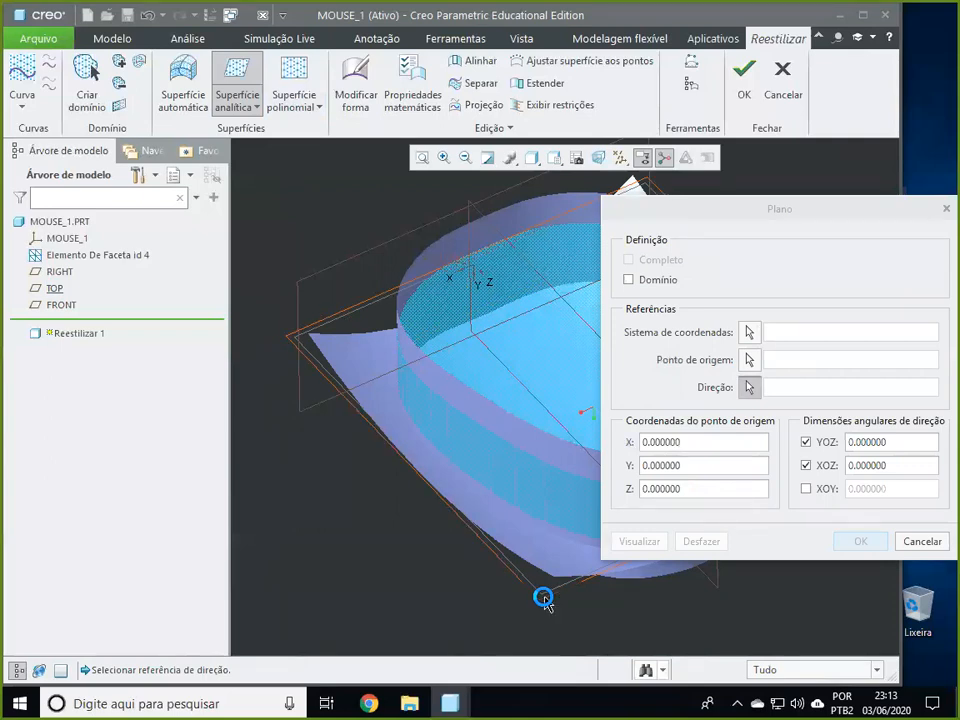
{"action": "left_click", "coordinate": [543, 598]}
Step: Position the plane surface on the flat facets of the mouse's base and accept it
{"action": "left_click_drag", "start_coordinate": [639, 214], "coordinate": [610, 197]}
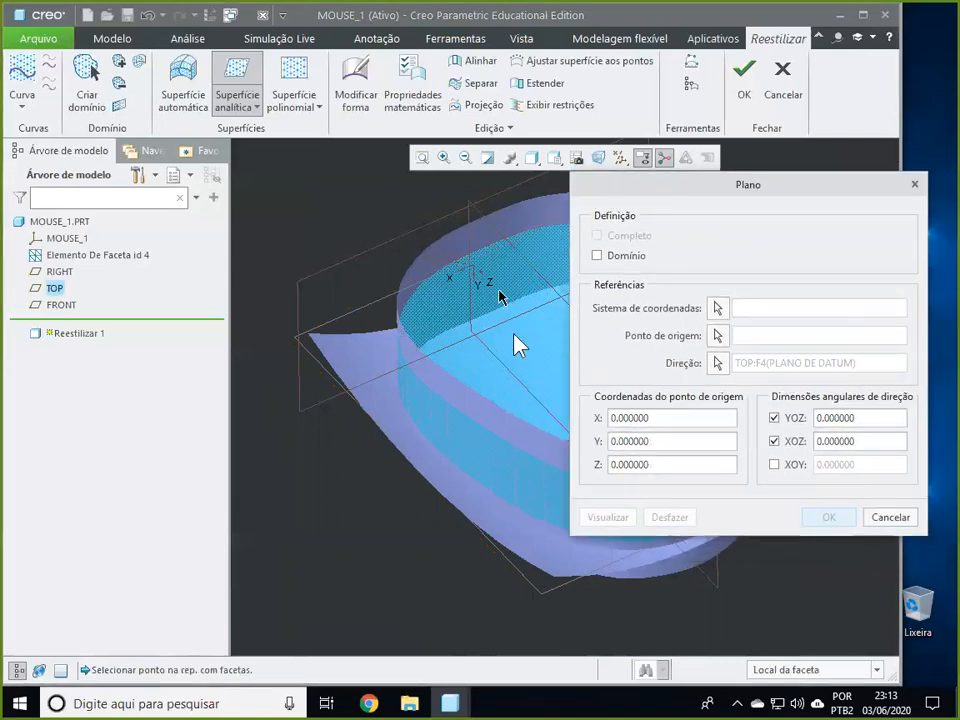
{"action": "left_click", "coordinate": [487, 385]}
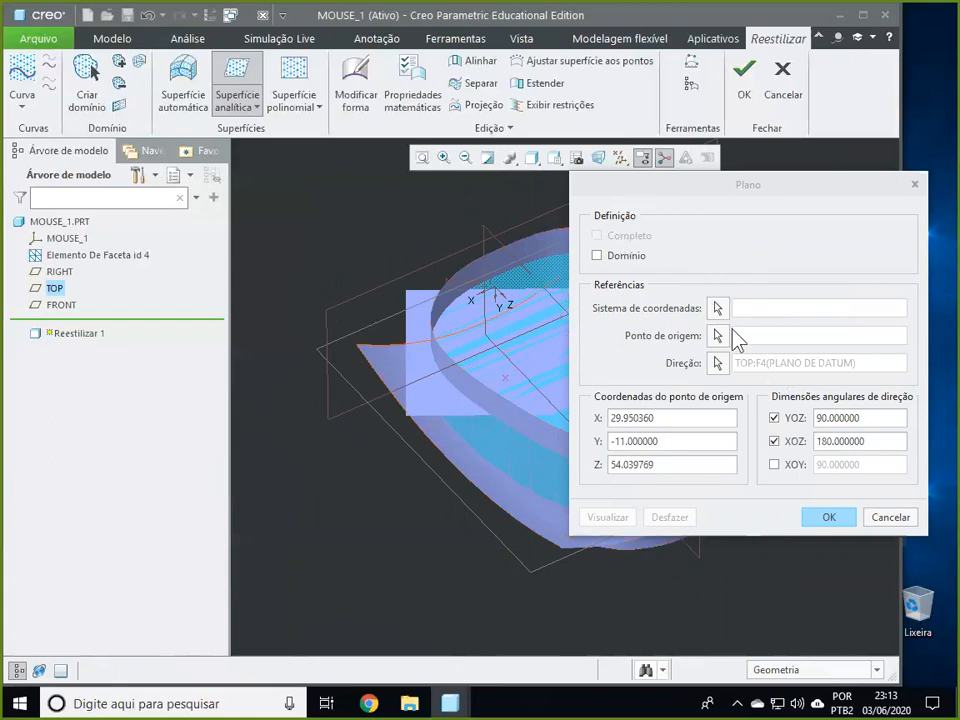
{"action": "middle_click_drag", "start_coordinate": [621, 336], "coordinate": [385, 172]}
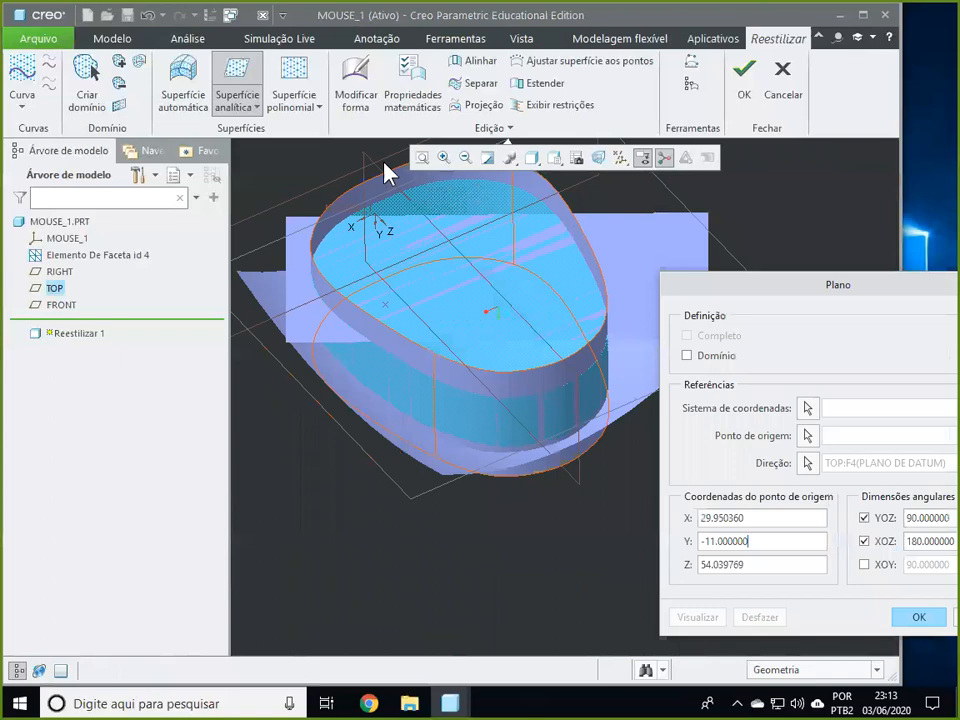
{"action": "left_click", "coordinate": [914, 618]}
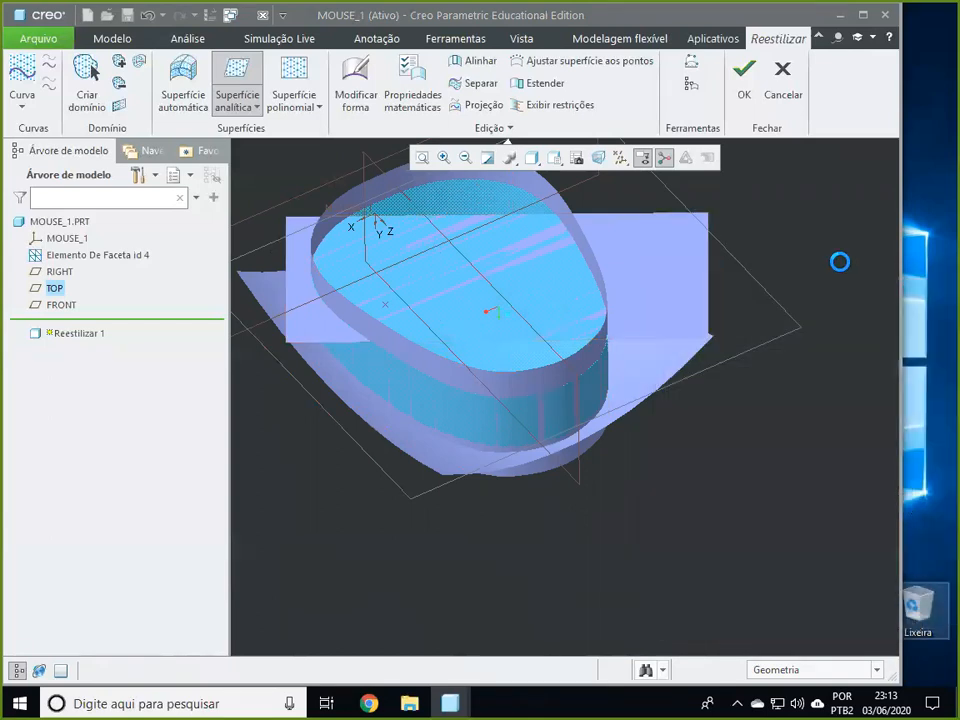
{"action": "left_click", "coordinate": [561, 84]}
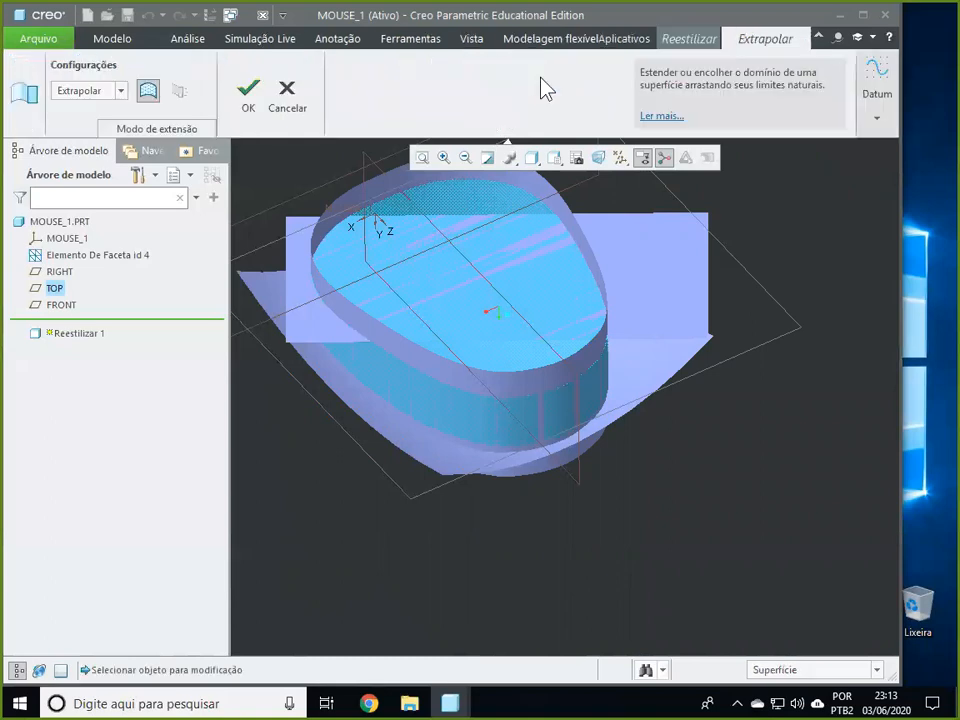
{"action": "middle_click_drag", "start_coordinate": [735, 198], "coordinate": [746, 313]}
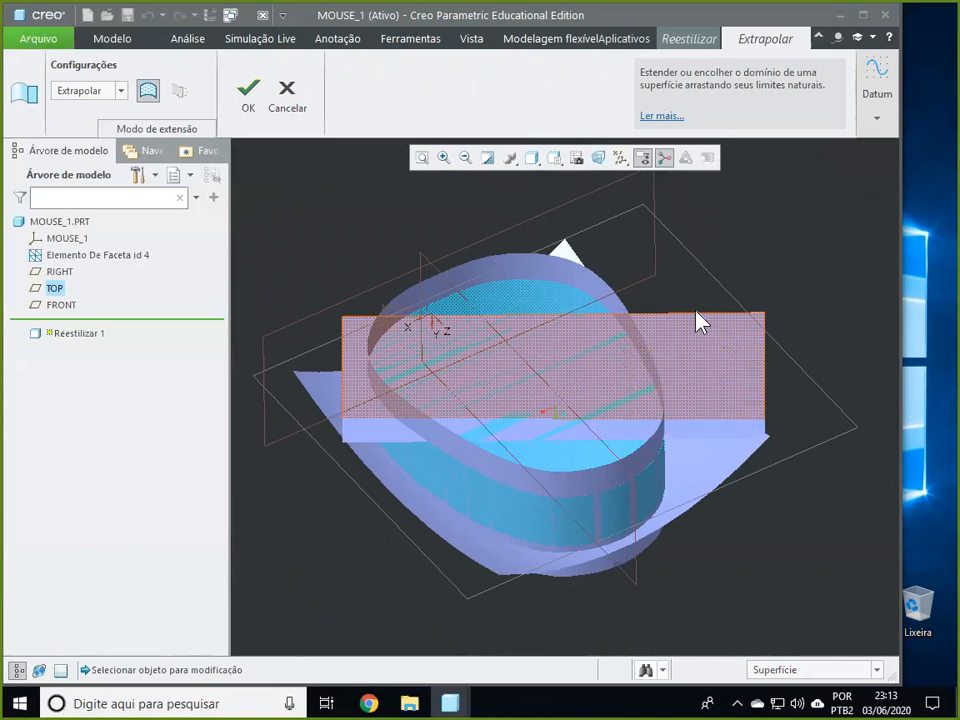
{"action": "left_click", "coordinate": [697, 320]}
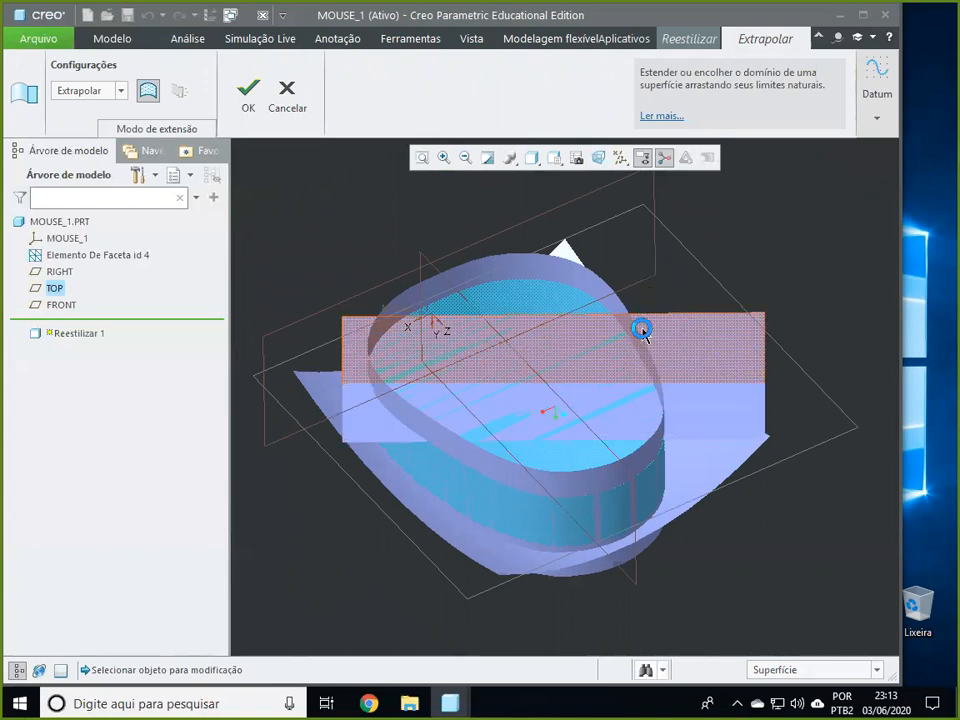
{"action": "mouse_move", "coordinate": [746, 246]}
{"action": "middle_mouse_down"}
{"action": "mouse_move", "coordinate": [724, 287]}
{"action": "mouse_move", "coordinate": [742, 310]}
{"action": "middle_mouse_up"}
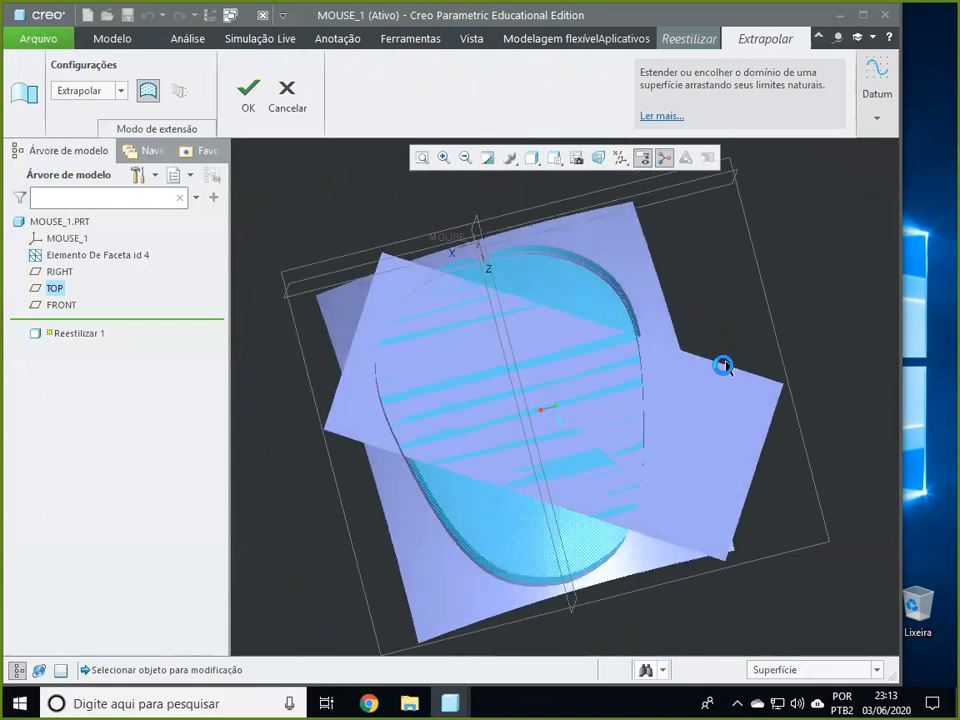
{"action": "left_click", "coordinate": [722, 366]}
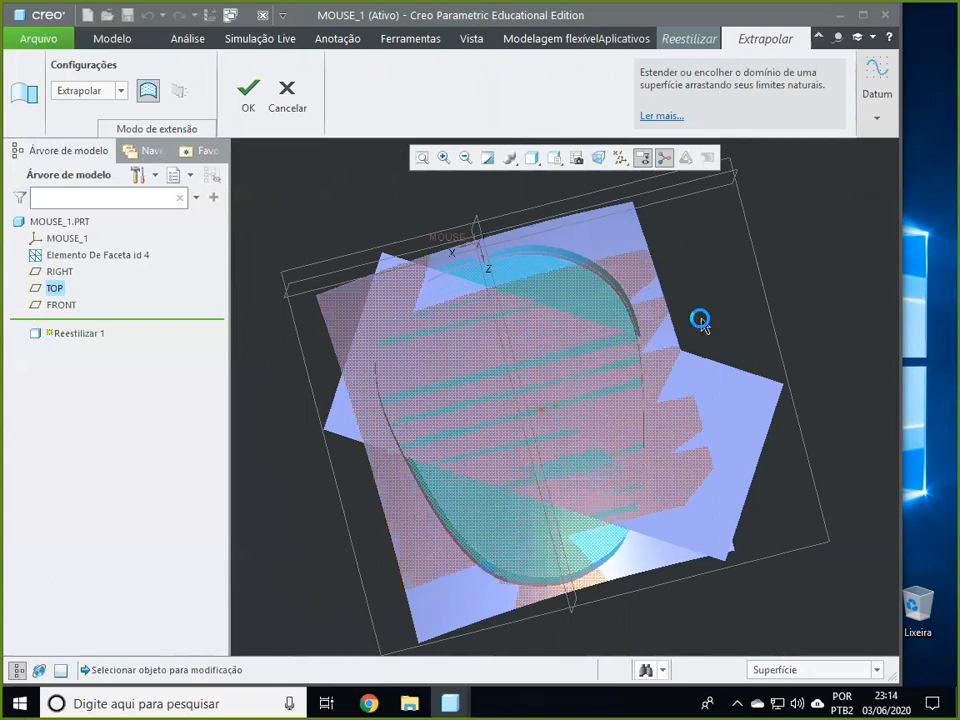
{"action": "scroll", "coordinate": [710, 320], "scroll_direction": "up", "scroll_amount": 2}
{"action": "scroll", "coordinate": [711, 381], "scroll_direction": "up", "scroll_amount": 3}
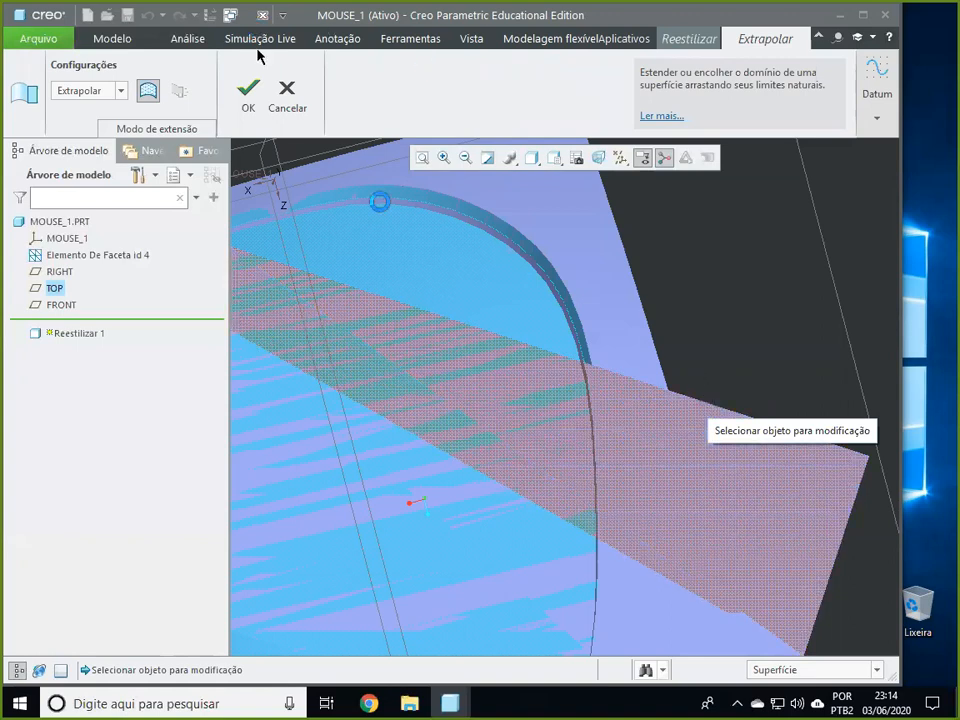
{"action": "left_click", "coordinate": [290, 97]}
{"action": "left_click", "coordinate": [550, 84]}
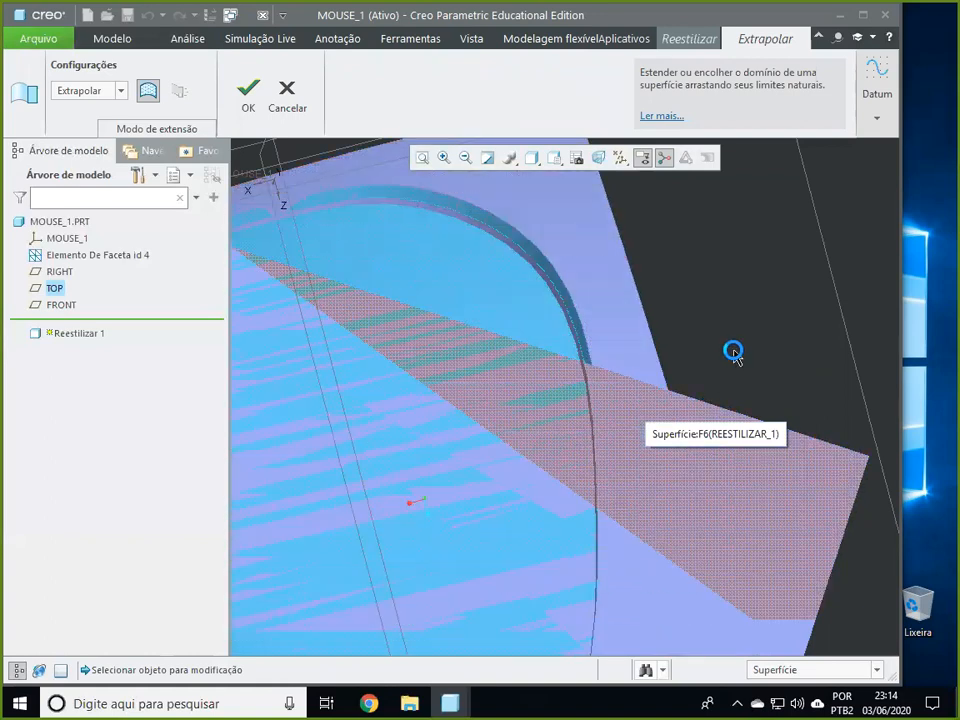
{"action": "scroll", "coordinate": [785, 328], "scroll_direction": "up", "scroll_amount": 6}
{"action": "middle_click_drag", "start_coordinate": [785, 328], "coordinate": [758, 474]}
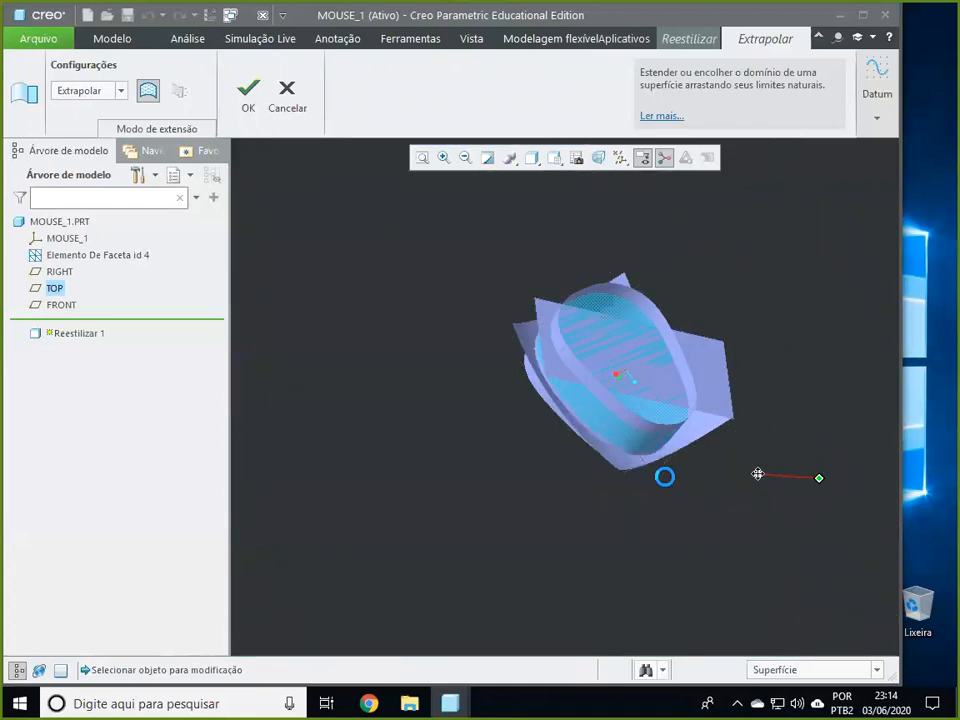
{"action": "scroll", "coordinate": [555, 445], "scroll_direction": "down", "scroll_amount": 8}
{"action": "middle_click_drag", "start_coordinate": [559, 446], "coordinate": [562, 422]}
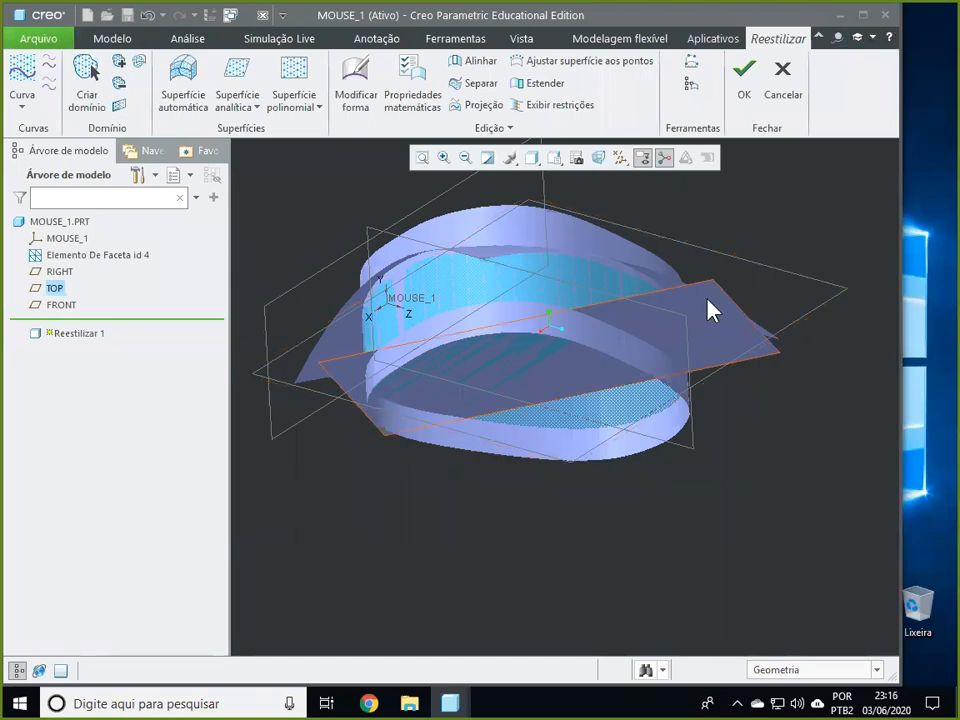
Step: Extrapolate two opposite edges of the base plane surface beyond the mouse's outline, accept the extension and complete the Restyle feature
{"action": "left_click", "coordinate": [708, 302]}
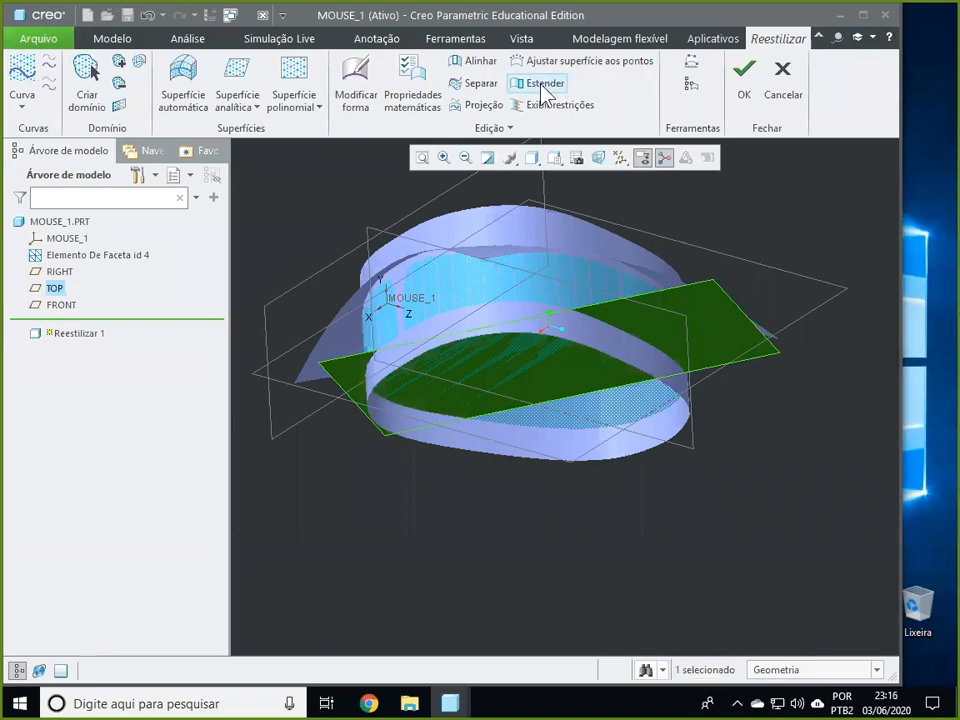
{"action": "left_click", "coordinate": [544, 85]}
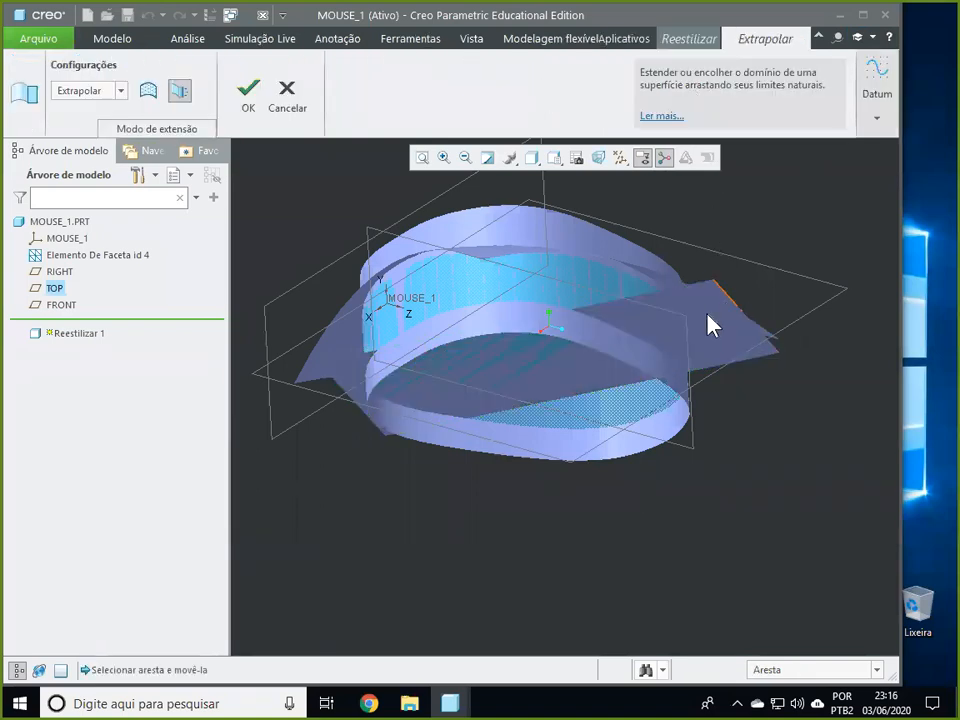
{"action": "middle_click_drag", "start_coordinate": [735, 385], "coordinate": [707, 274]}
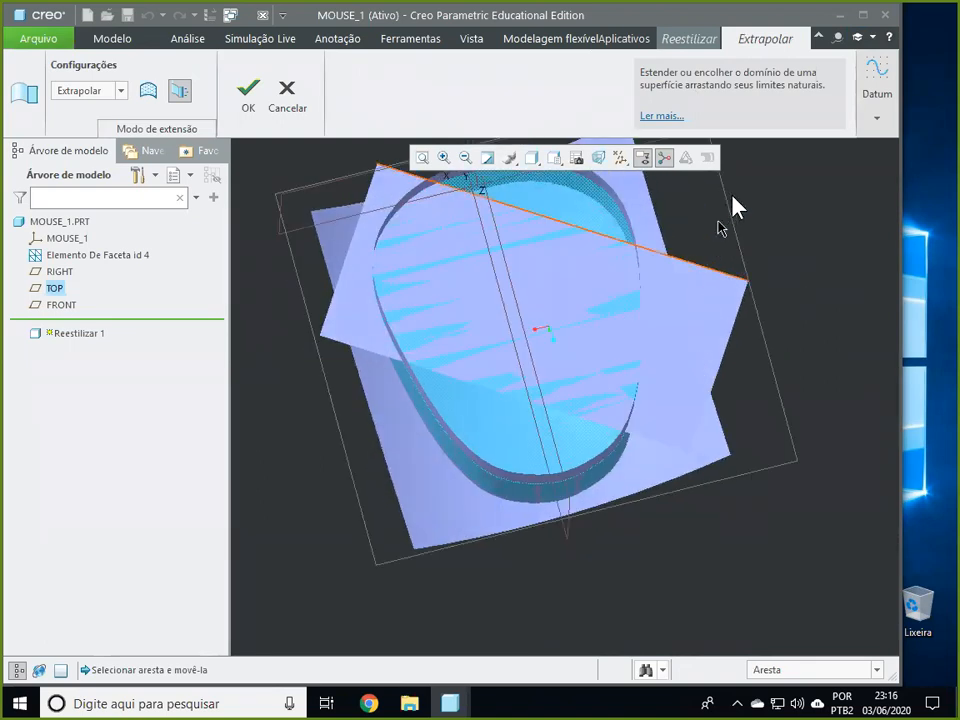
{"action": "left_click_drag", "start_coordinate": [734, 171], "coordinate": [739, 197]}
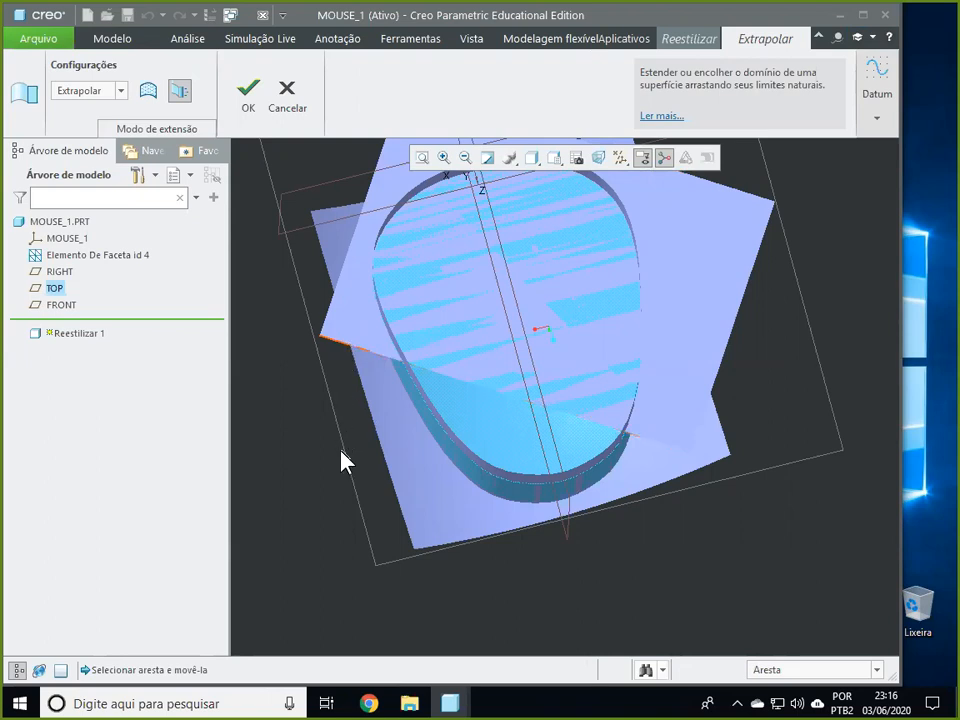
{"action": "mouse_move", "coordinate": [343, 456]}
{"action": "left_mouse_down"}
{"action": "mouse_move", "coordinate": [337, 476]}
{"action": "mouse_move", "coordinate": [343, 454]}
{"action": "left_mouse_up"}
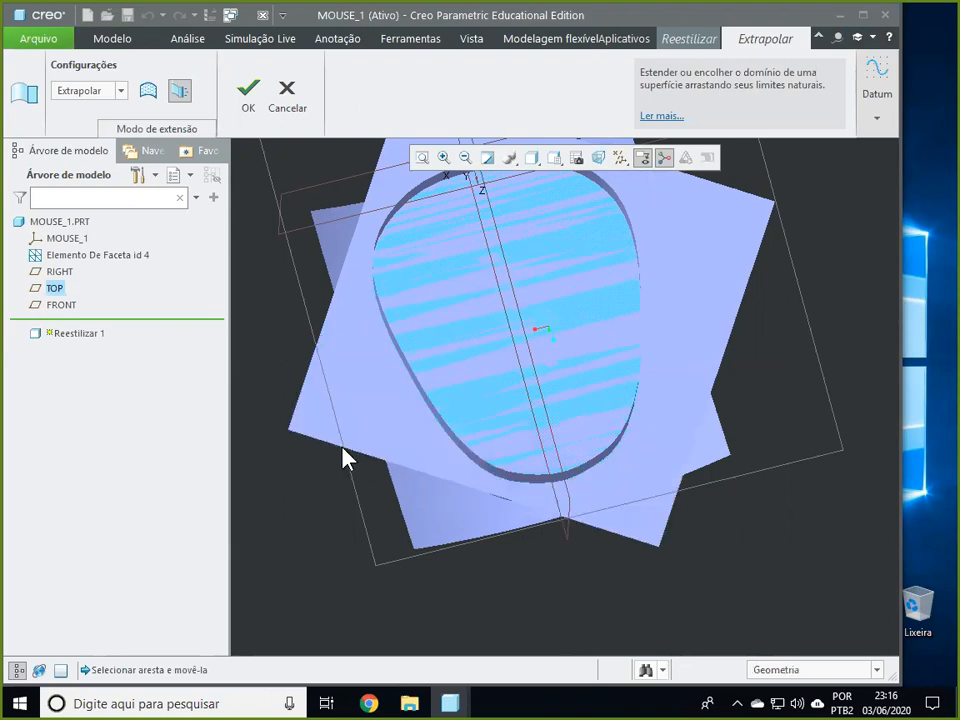
{"action": "left_click", "coordinate": [248, 95]}
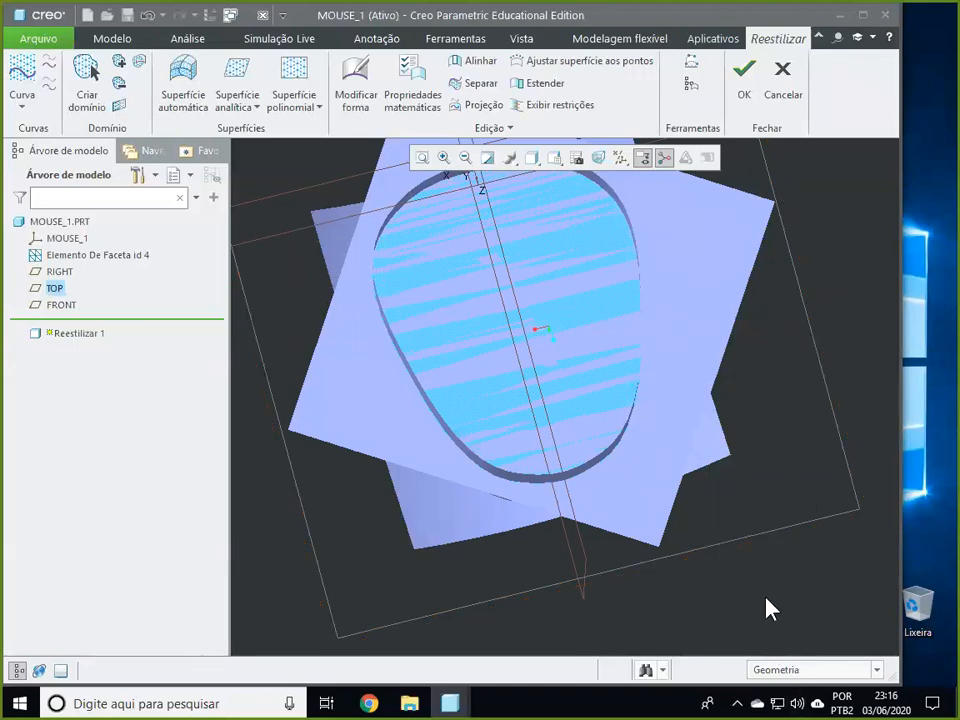
{"action": "middle_click_drag", "start_coordinate": [770, 610], "coordinate": [620, 330]}
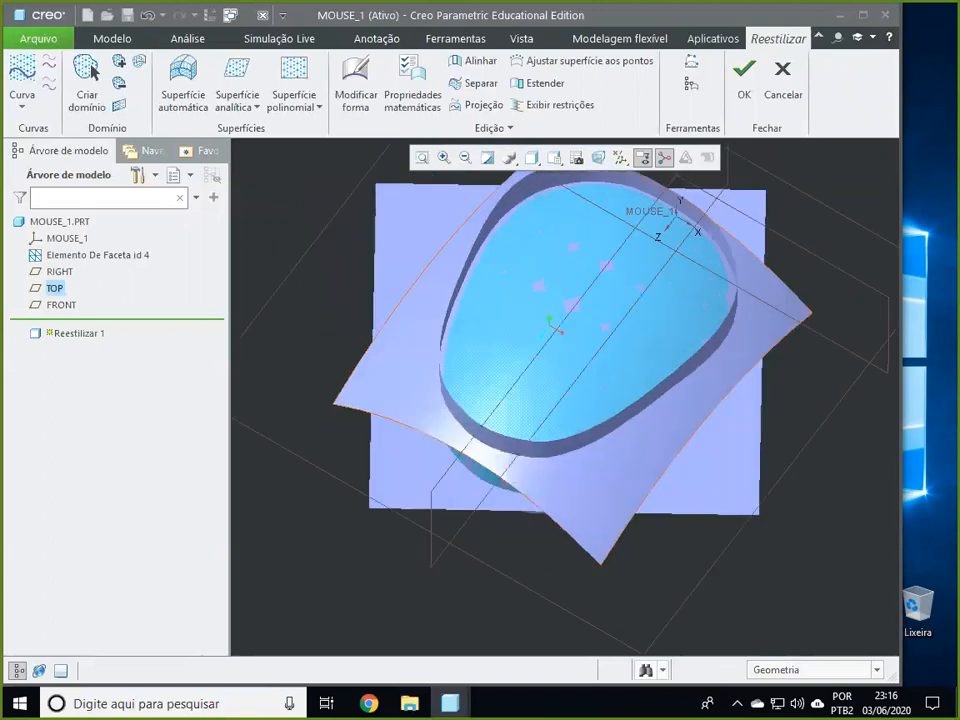
{"action": "left_click", "coordinate": [746, 78]}
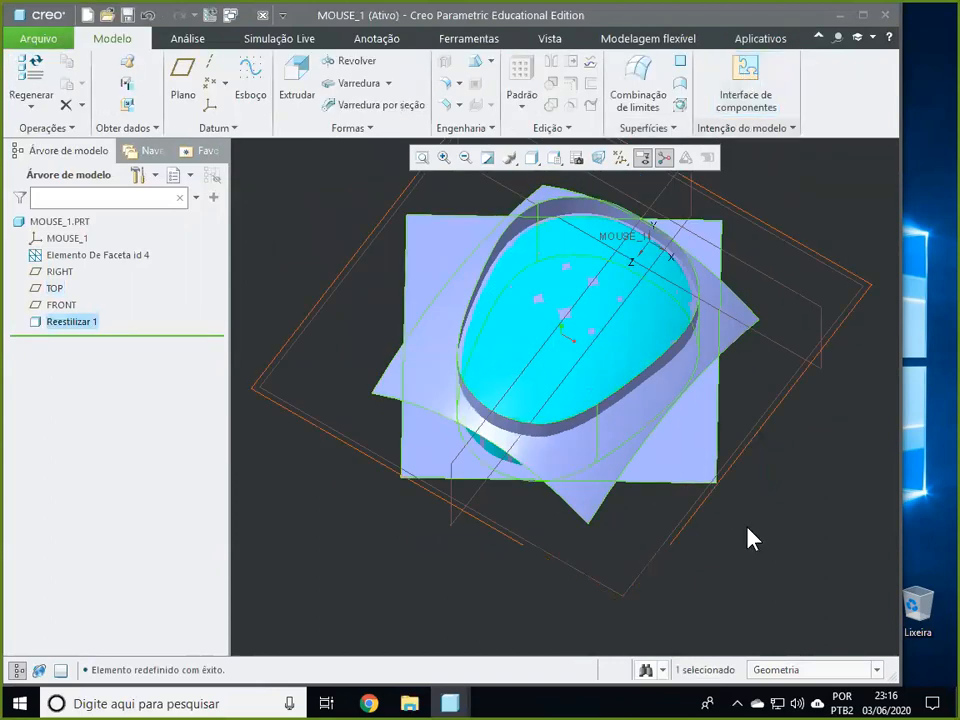
Step: Merge the extruded side-wall surface with the mouse's upper surface, flipping the kept side so the excess beyond their intersection is trimmed
{"action": "middle_click_drag", "start_coordinate": [343, 538], "coordinate": [433, 446]}
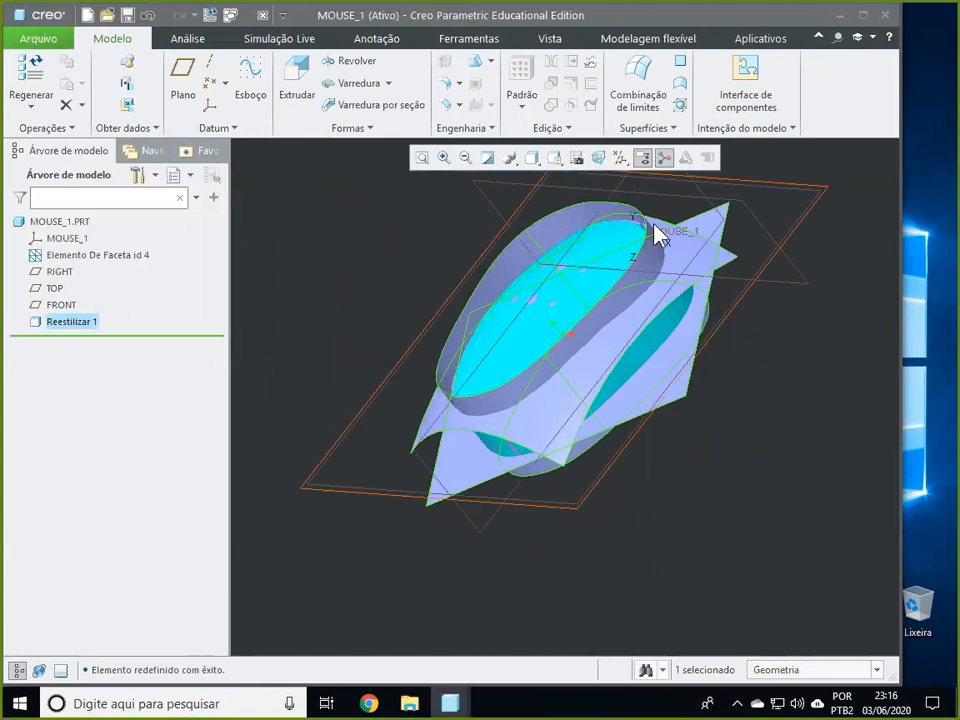
{"action": "left_click", "coordinate": [645, 268]}
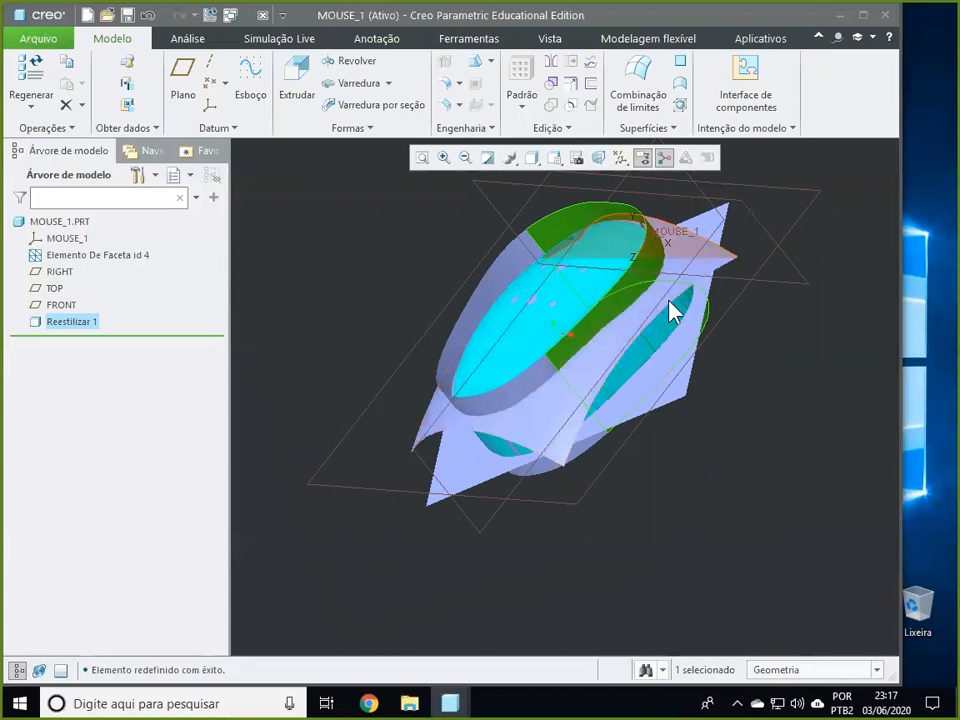
{"action": "left_click", "coordinate": [692, 298], "text": "ctrl"}
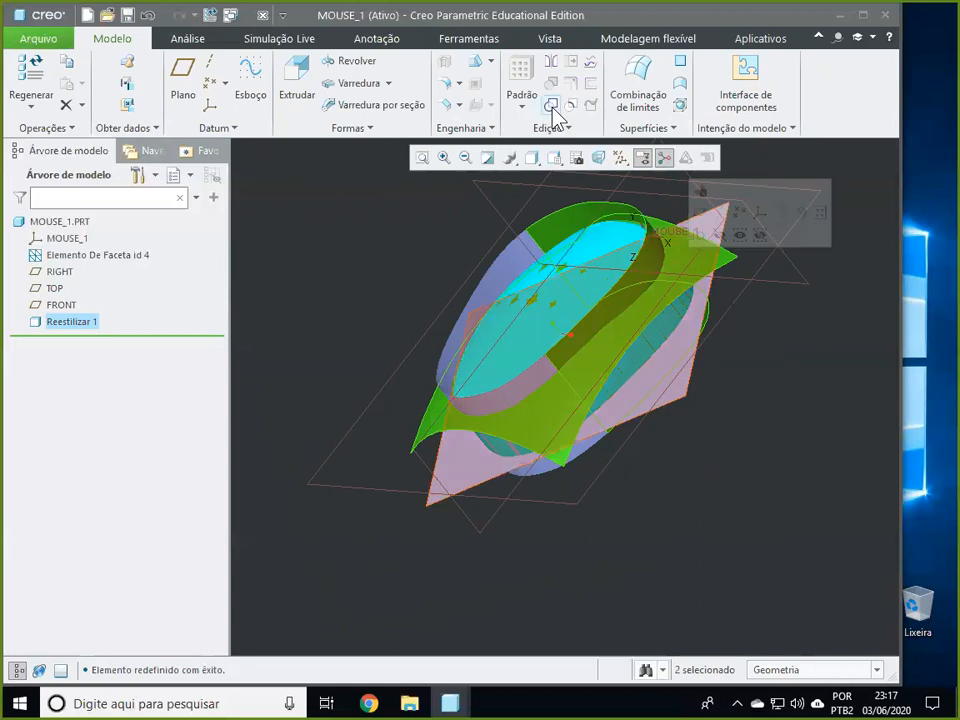
{"action": "left_click", "coordinate": [551, 104]}
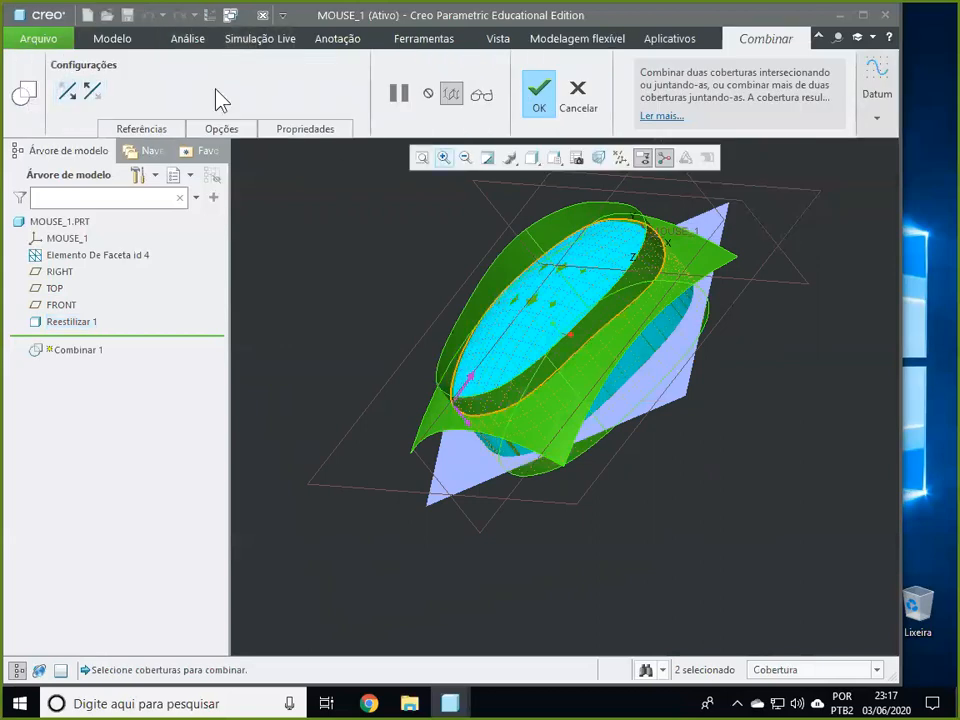
{"action": "left_click", "coordinate": [68, 90]}
{"action": "left_click", "coordinate": [538, 95]}
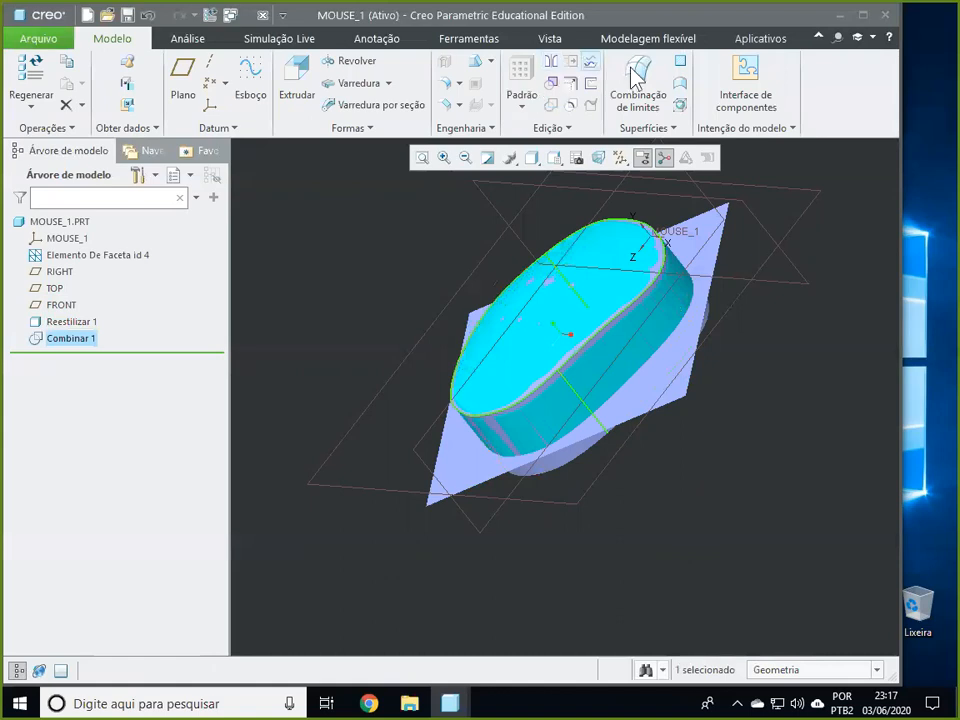
{"action": "right_click", "coordinate": [612, 287]}
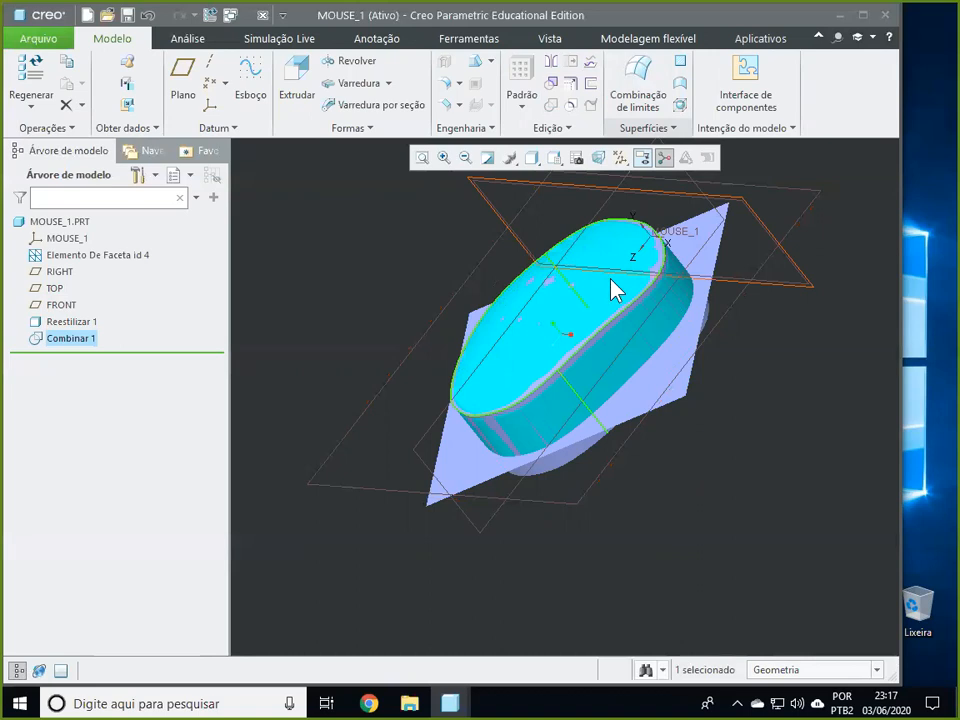
{"action": "key", "text": "Escape"}
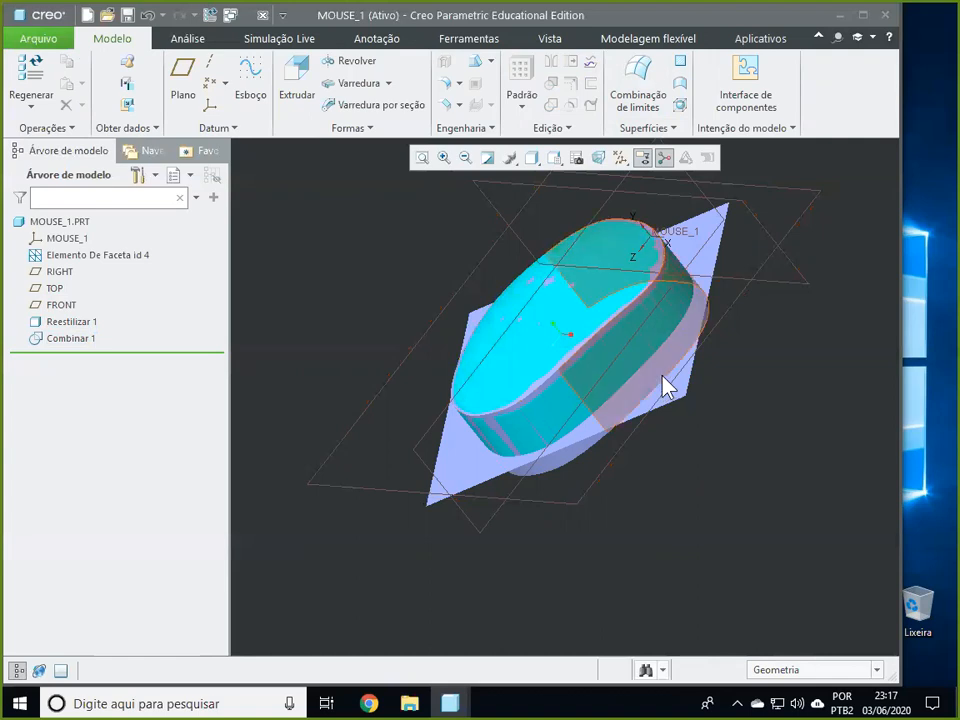
Step: Hide the facet feature Elemento De Faceta id 4 so only the reconstructed surfaces are displayed
{"action": "middle_click_drag", "start_coordinate": [705, 371], "coordinate": [724, 446]}
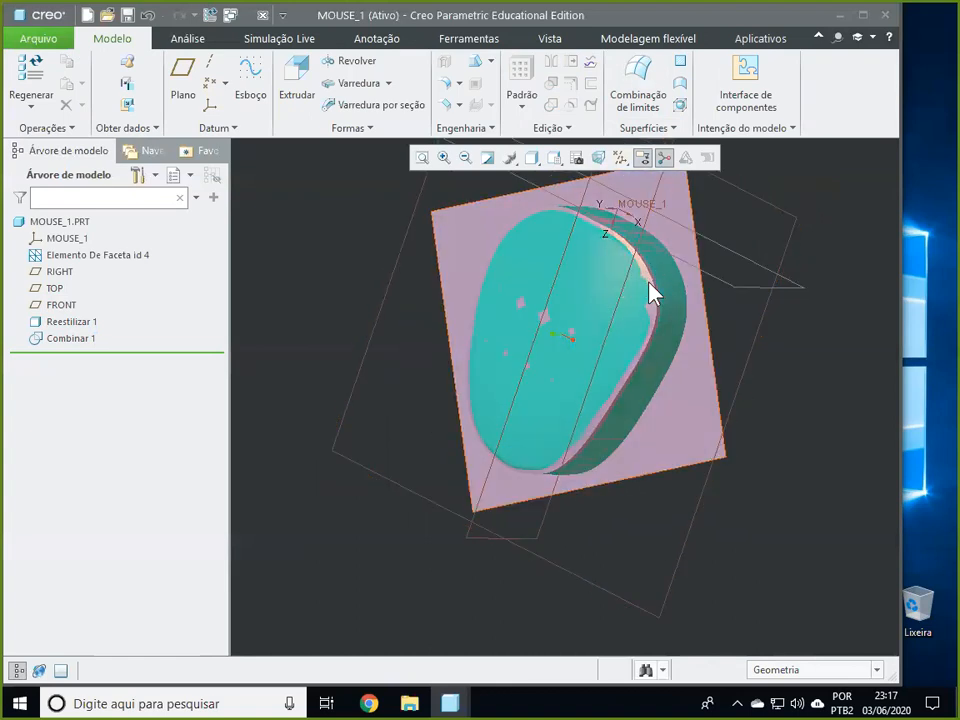
{"action": "left_click", "coordinate": [645, 283]}
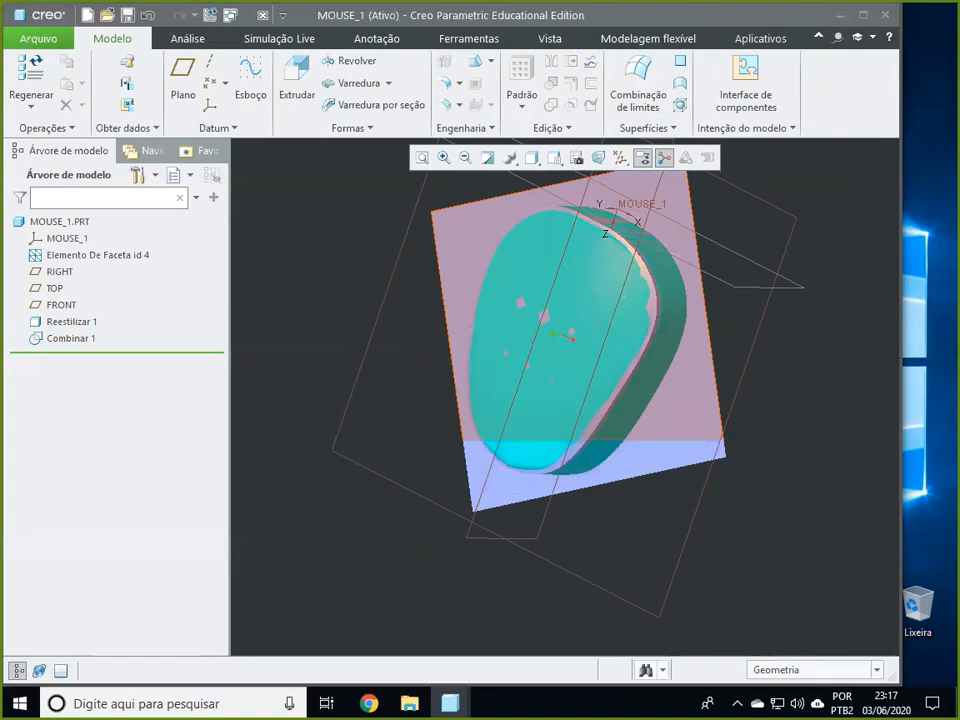
{"action": "left_click", "coordinate": [66, 256]}
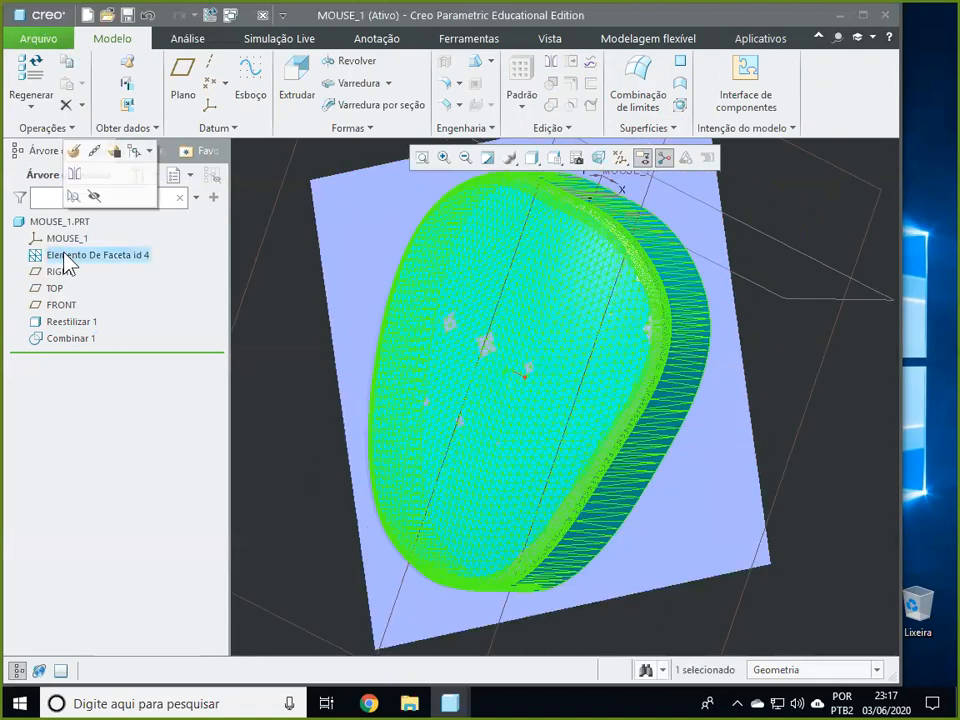
{"action": "right_click", "coordinate": [140, 262]}
{"action": "left_click", "coordinate": [167, 226]}
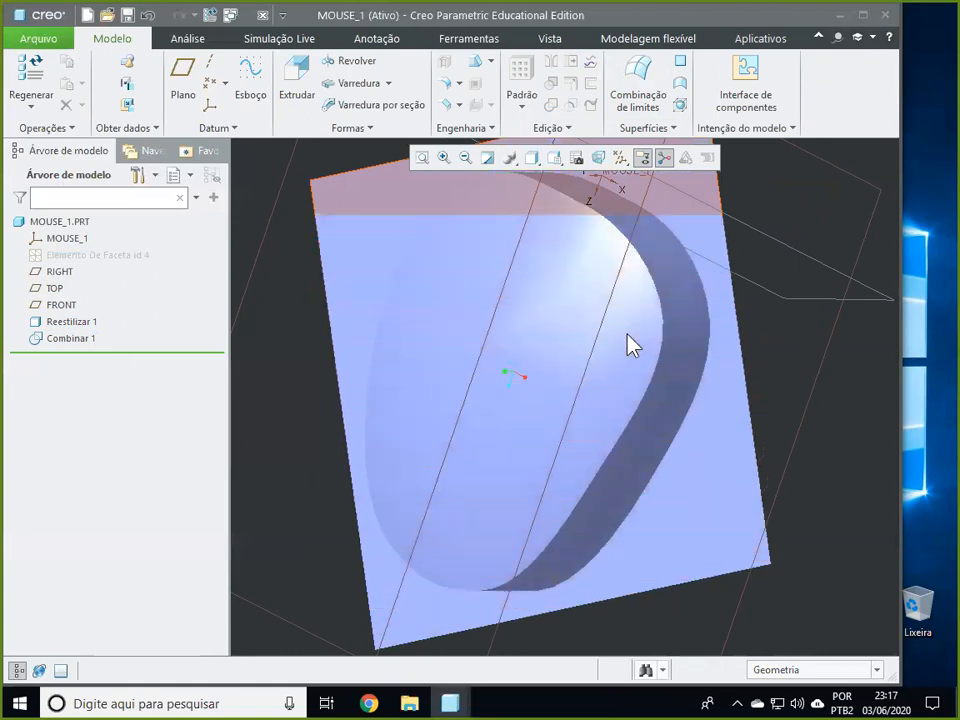
Step: Merge the combined top and side quilt with the flat base surface to close the mouse's underside
{"action": "left_click", "coordinate": [712, 497]}
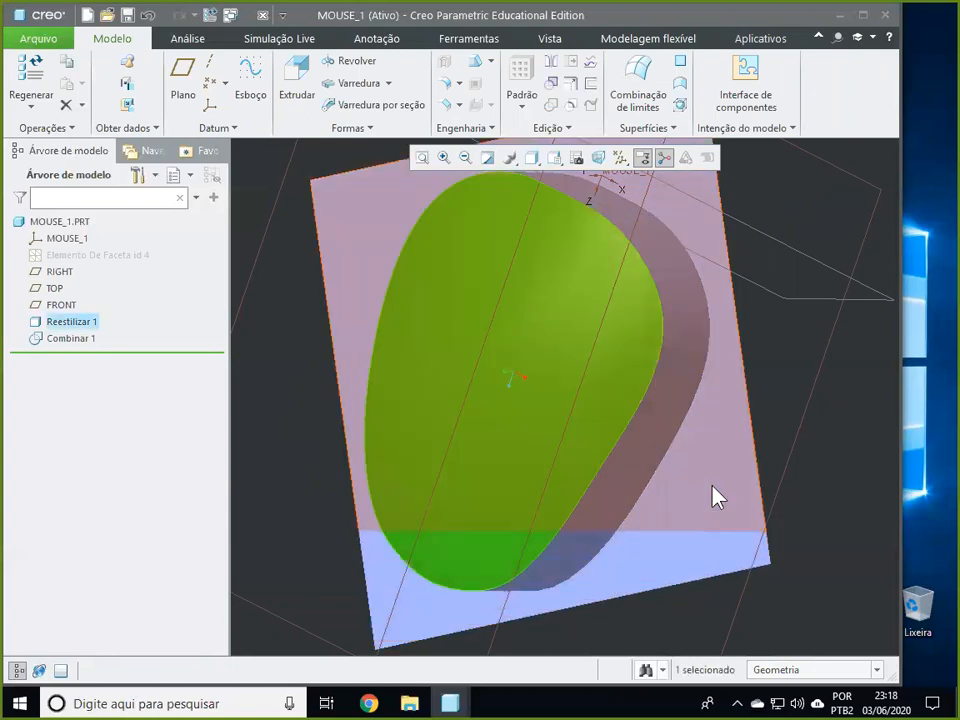
{"action": "left_click", "coordinate": [712, 497], "text": "ctrl"}
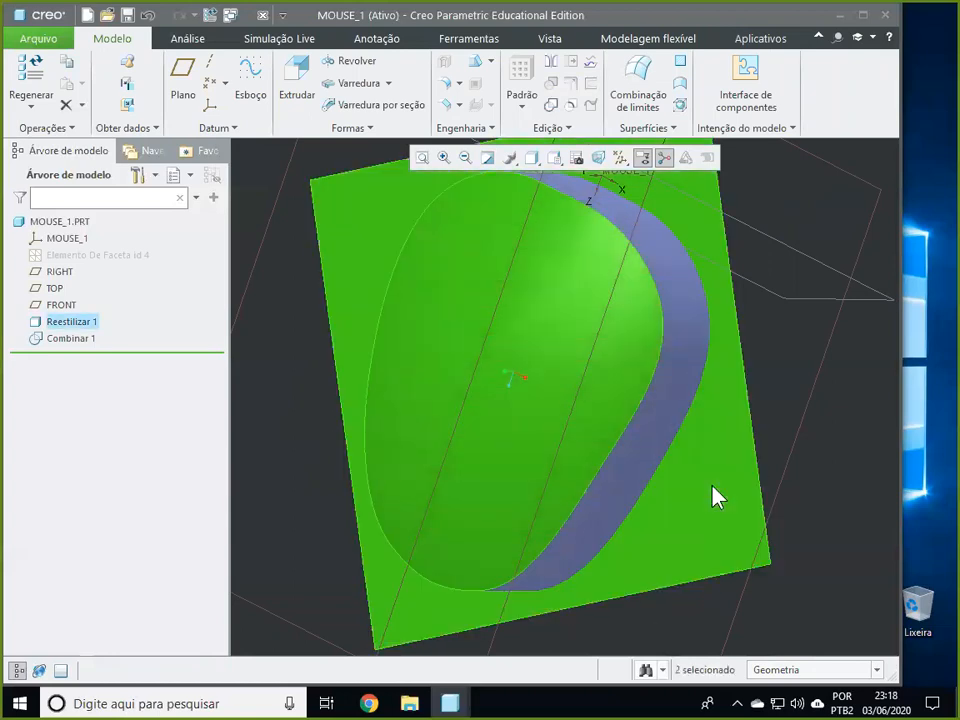
{"action": "left_click", "coordinate": [550, 105]}
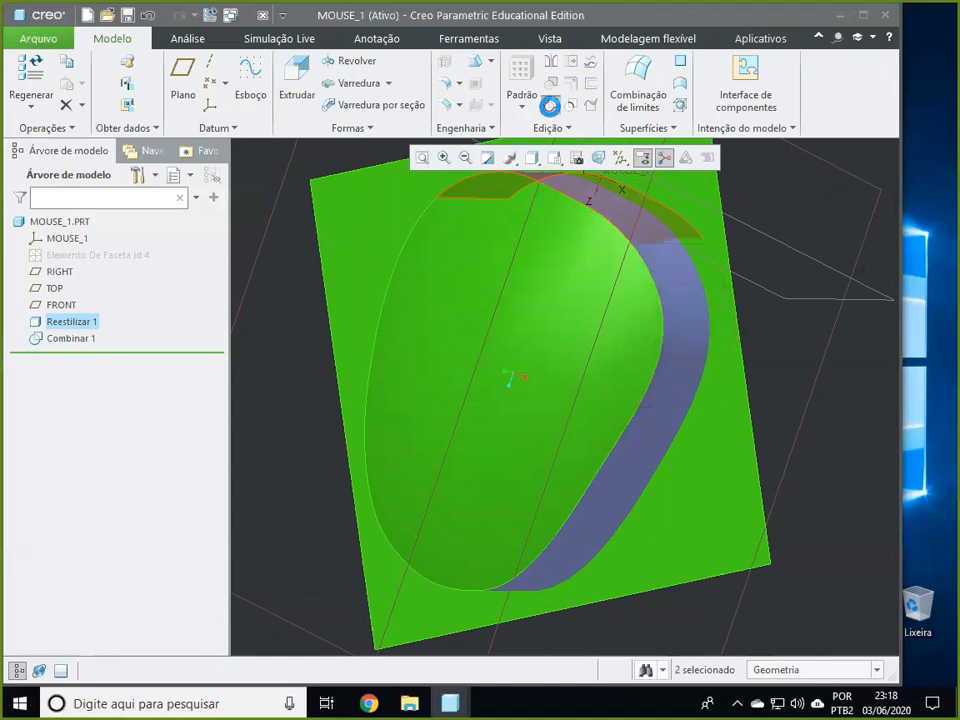
{"action": "left_click", "coordinate": [550, 105]}
{"action": "left_click", "coordinate": [537, 97]}
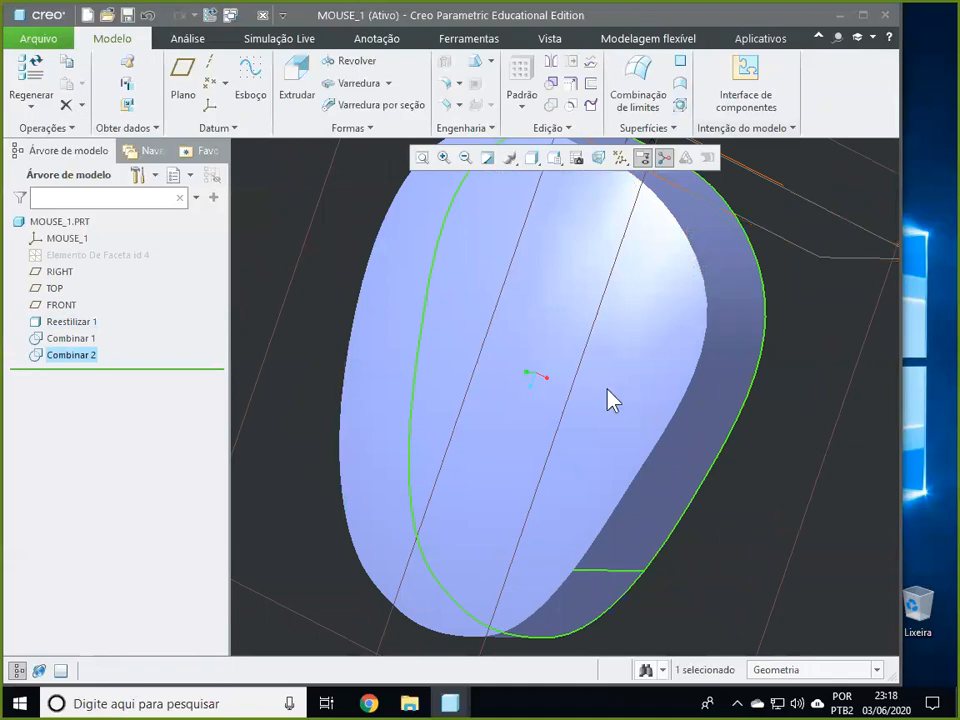
Step: Try to solidify the merged mouse quilt by filling it with solid material
{"action": "middle_click_drag", "start_coordinate": [612, 400], "coordinate": [714, 437]}
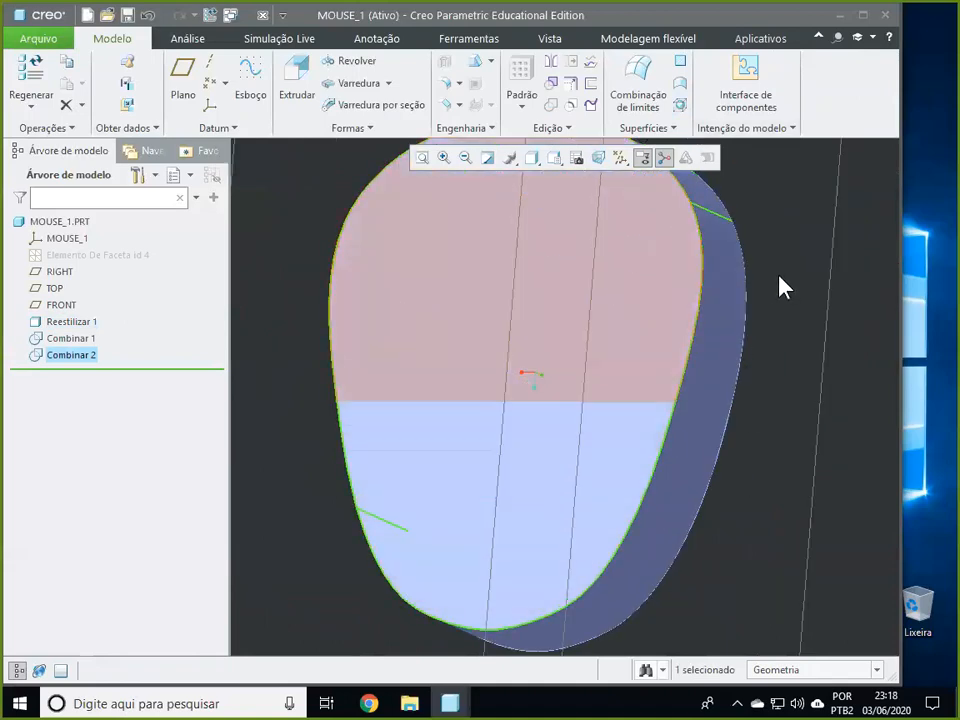
{"action": "mouse_move", "coordinate": [746, 493]}
{"action": "middle_mouse_down"}
{"action": "mouse_move", "coordinate": [800, 342]}
{"action": "mouse_move", "coordinate": [812, 171]}
{"action": "mouse_move", "coordinate": [819, 274]}
{"action": "mouse_move", "coordinate": [894, 291]}
{"action": "mouse_move", "coordinate": [703, 232]}
{"action": "mouse_move", "coordinate": [786, 223]}
{"action": "middle_mouse_up"}
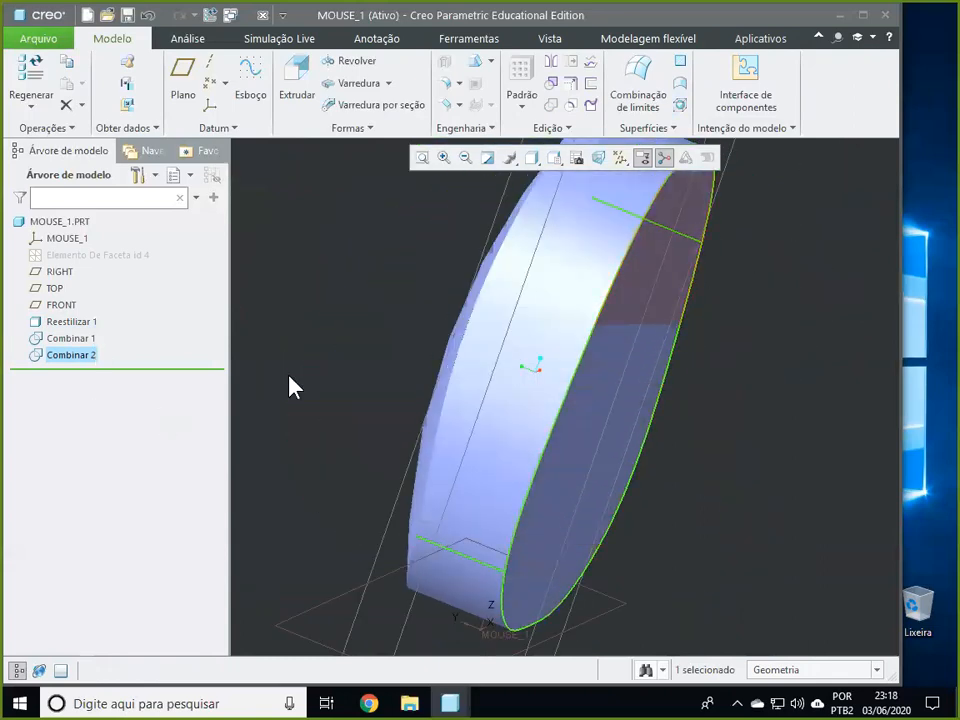
{"action": "middle_click_drag", "start_coordinate": [769, 251], "coordinate": [707, 375]}
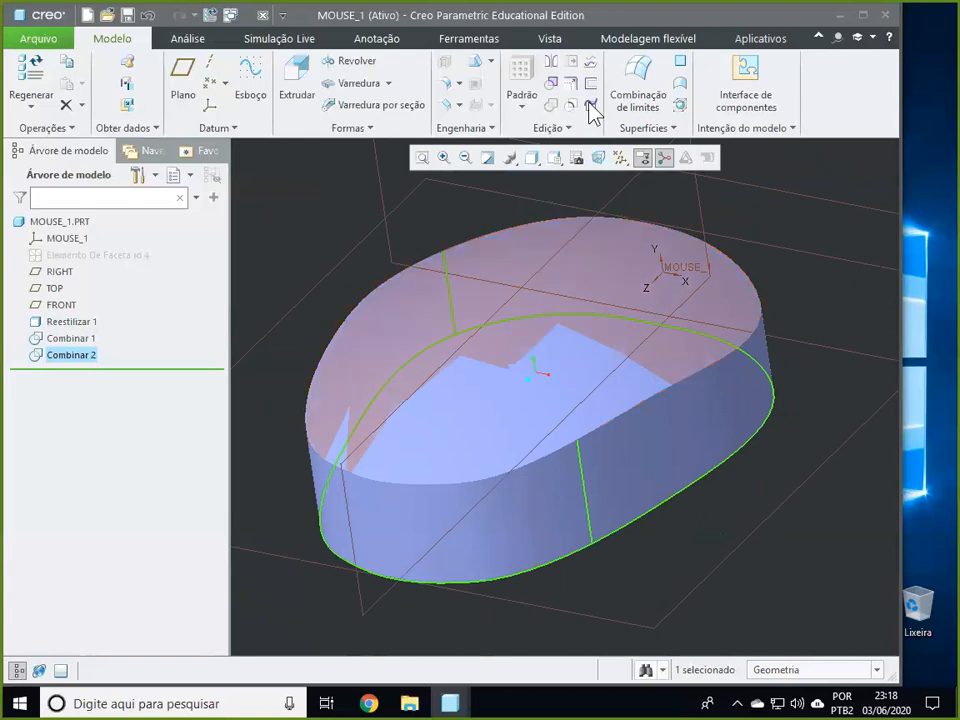
{"action": "left_click", "coordinate": [590, 106]}
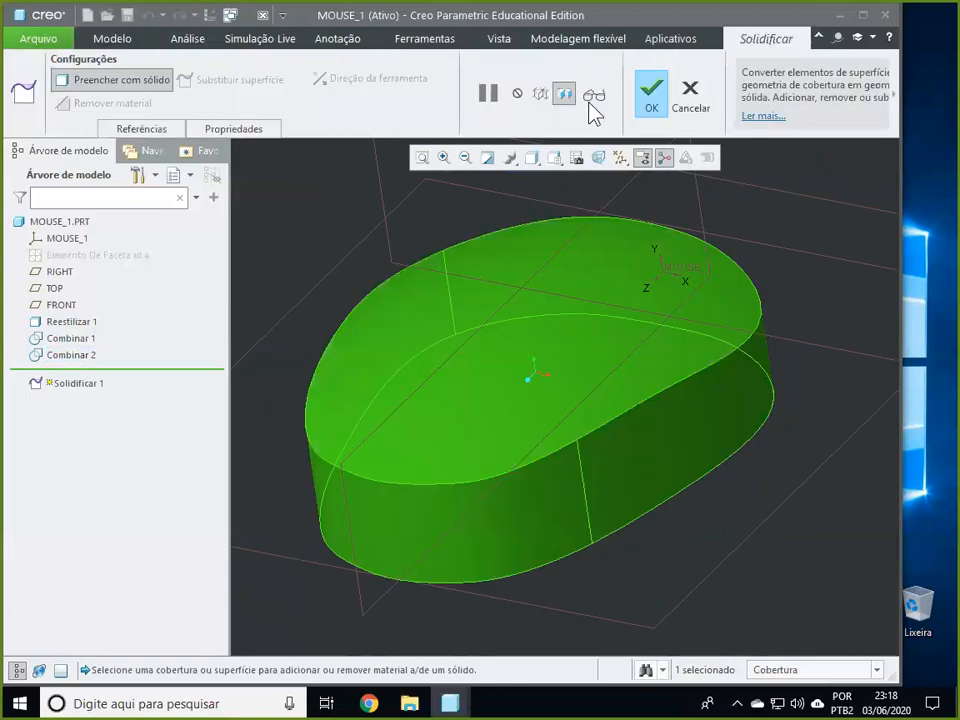
{"action": "left_click", "coordinate": [689, 95]}
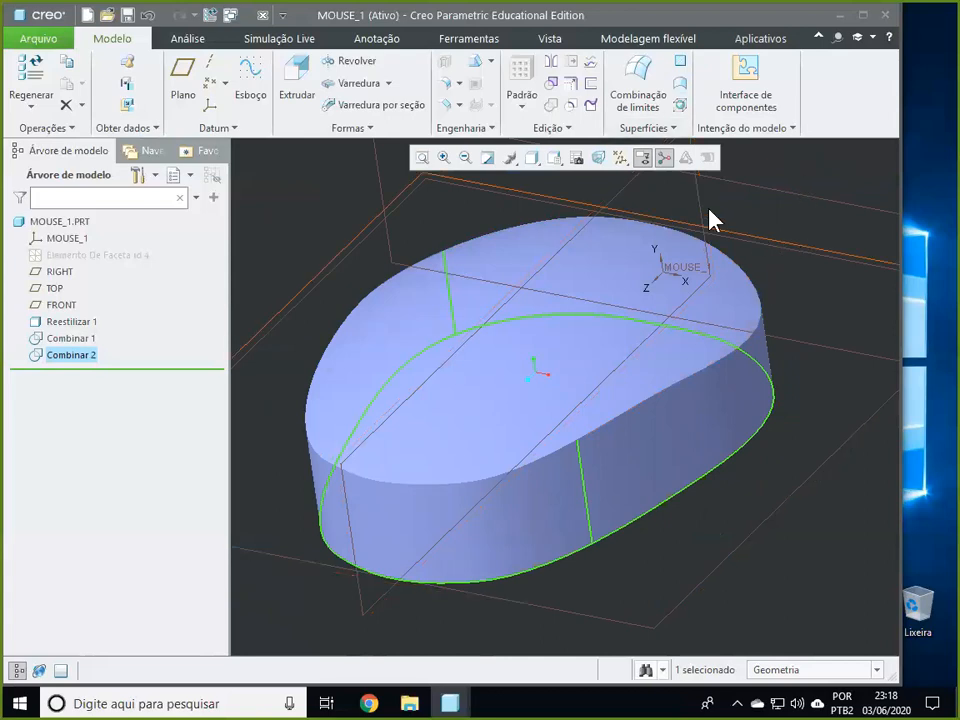
Step: Inspect the interior of the merged mouse quilt with a temporary section through the RIGHT plane, and discard the section
{"action": "left_click", "coordinate": [547, 39]}
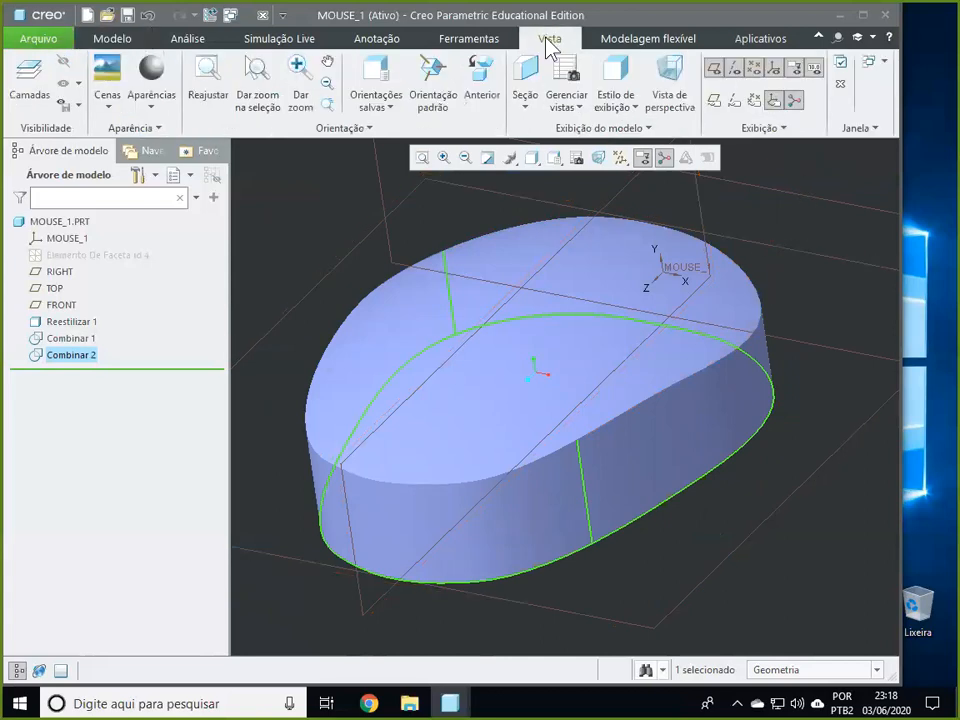
{"action": "left_click", "coordinate": [524, 72]}
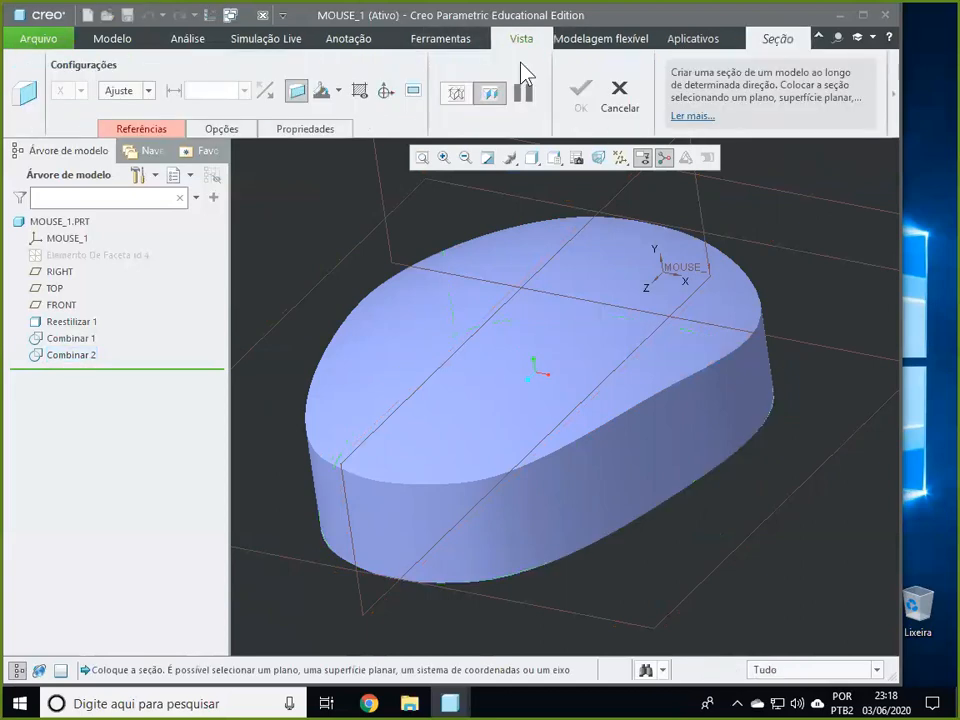
{"action": "left_click", "coordinate": [344, 480]}
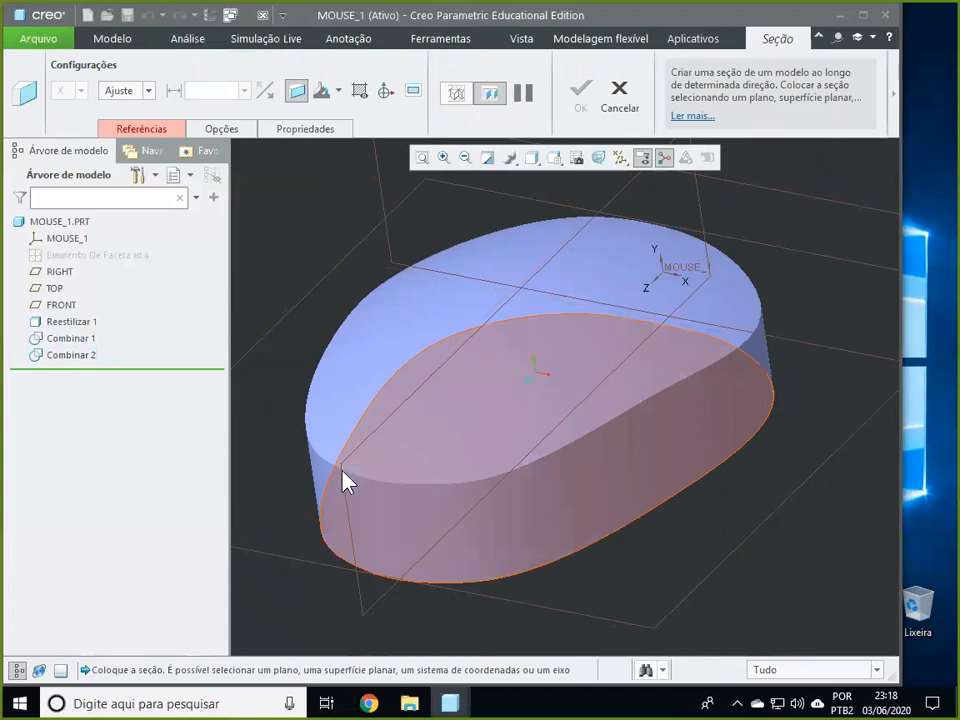
{"action": "left_click", "coordinate": [625, 196]}
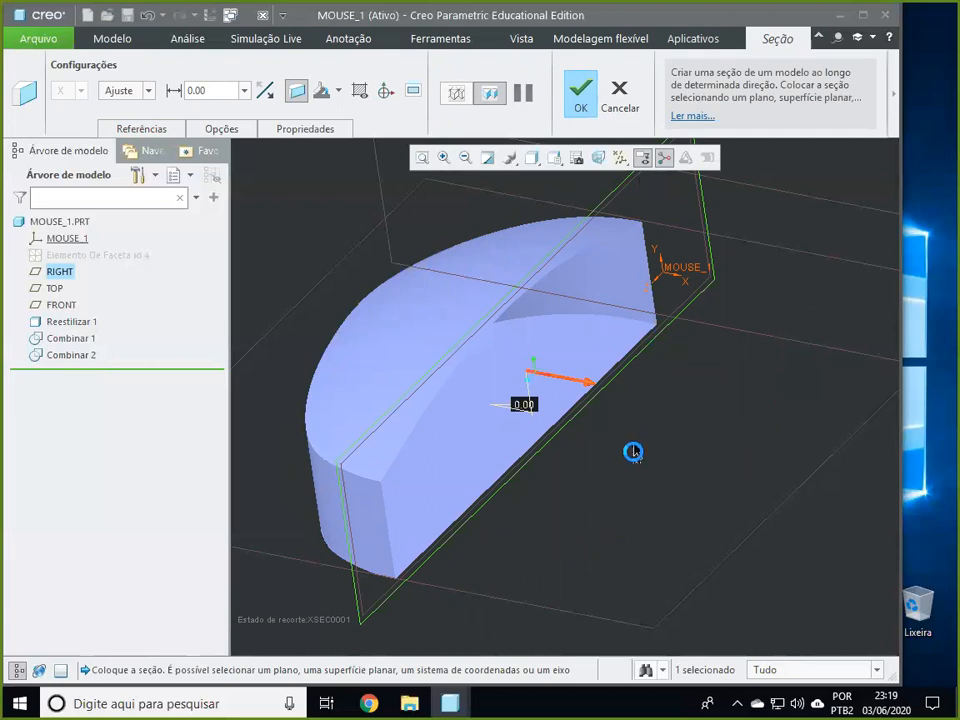
{"action": "middle_click_drag", "start_coordinate": [647, 364], "coordinate": [672, 392]}
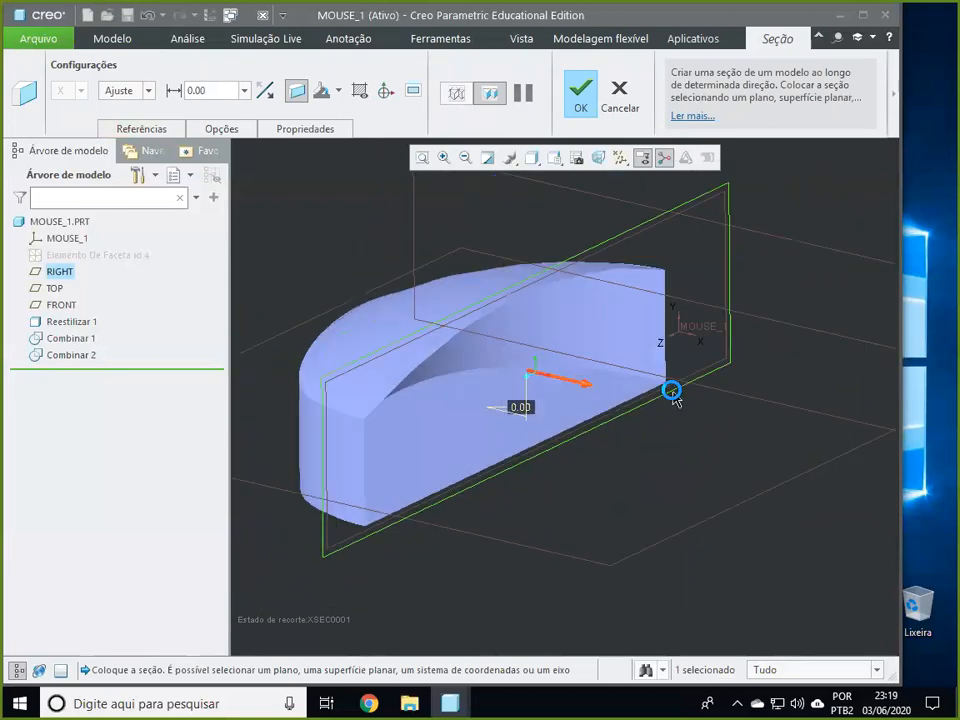
{"action": "left_click", "coordinate": [620, 100]}
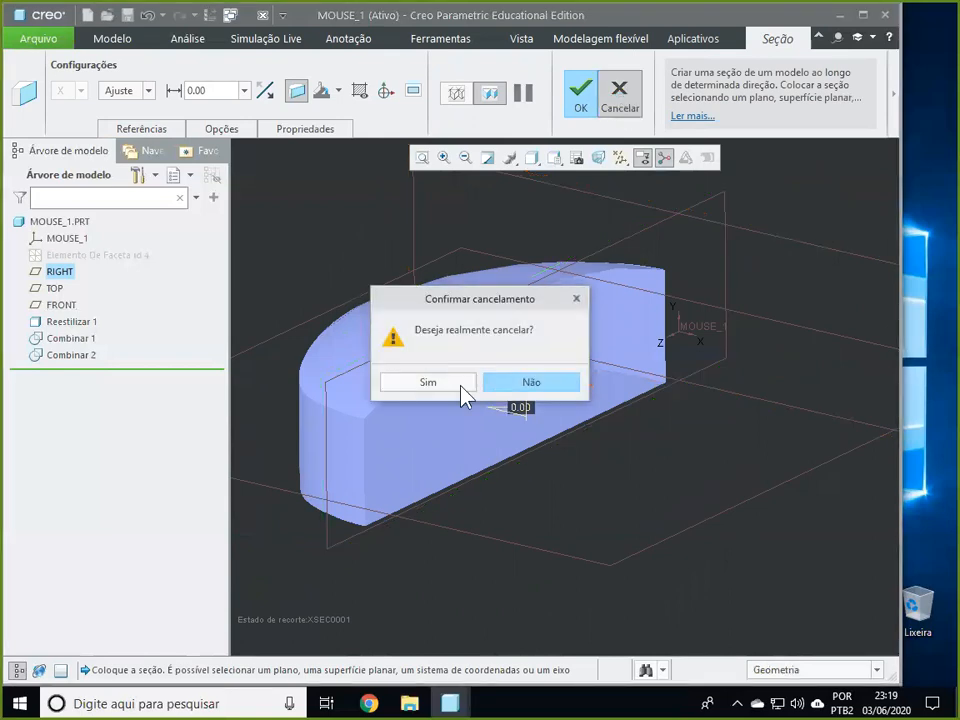
{"action": "left_click", "coordinate": [461, 385]}
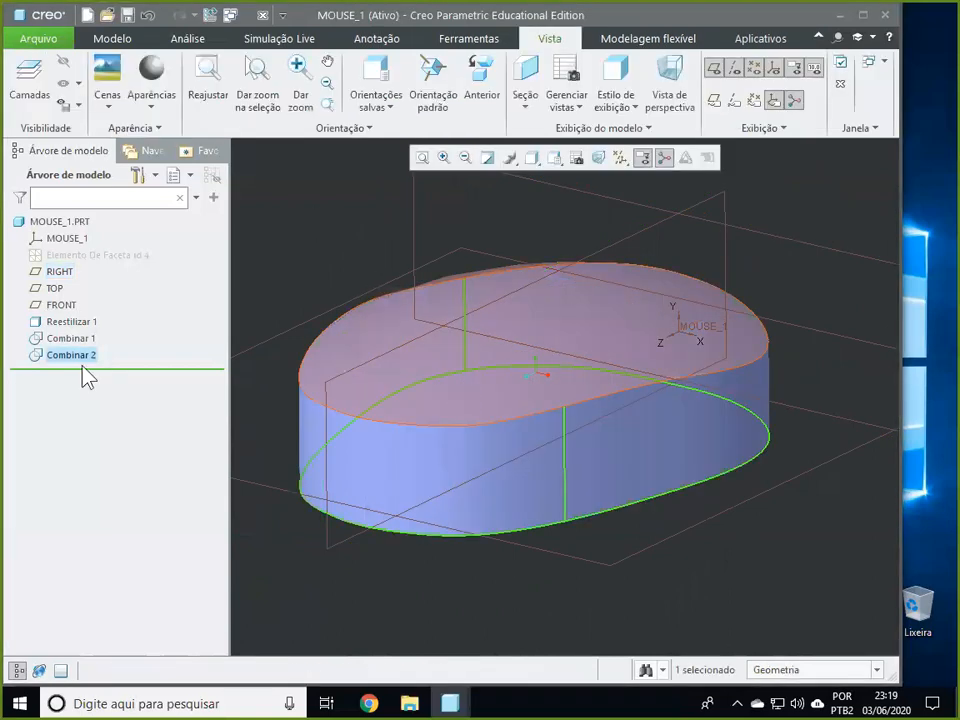
Step: Solidify the merged quilt Combinar 2 by filling it with solid material
{"action": "left_click", "coordinate": [120, 42]}
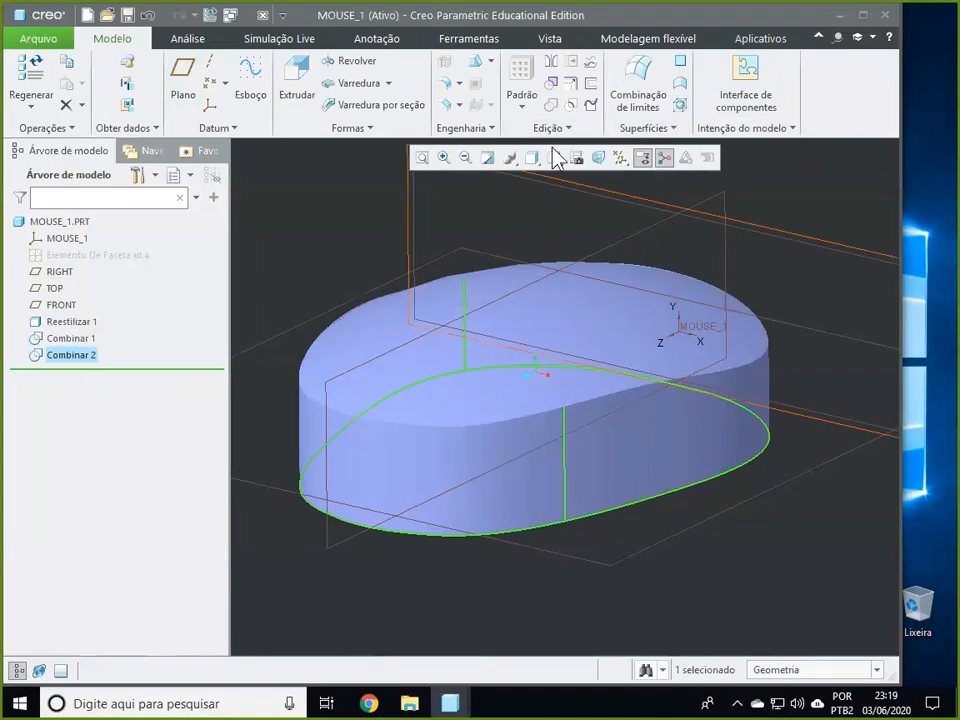
{"action": "left_click", "coordinate": [590, 106]}
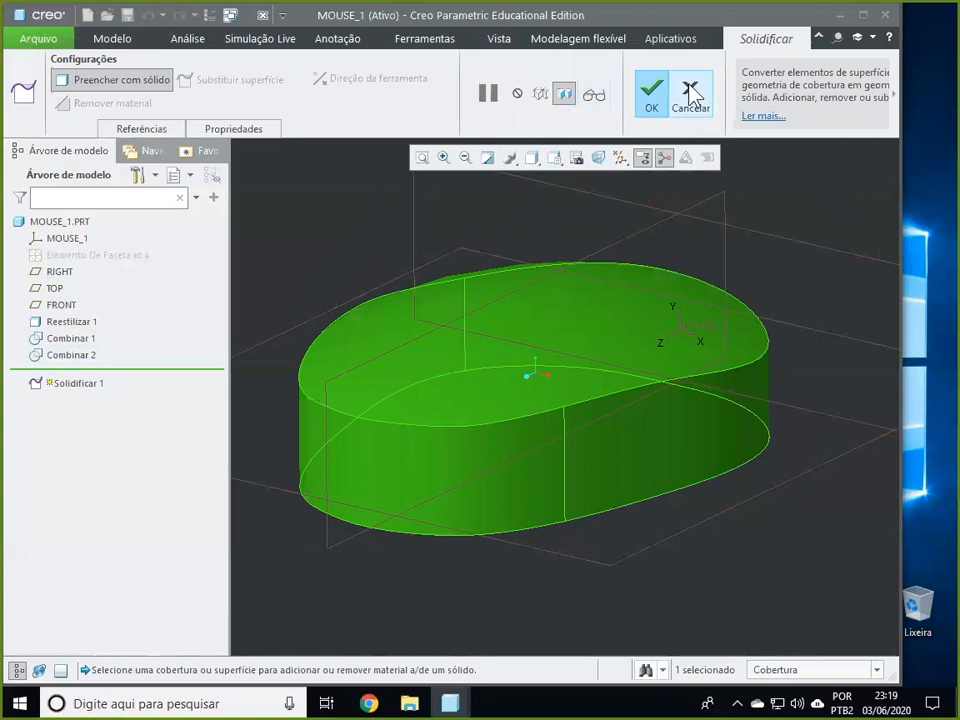
{"action": "left_click", "coordinate": [652, 92]}
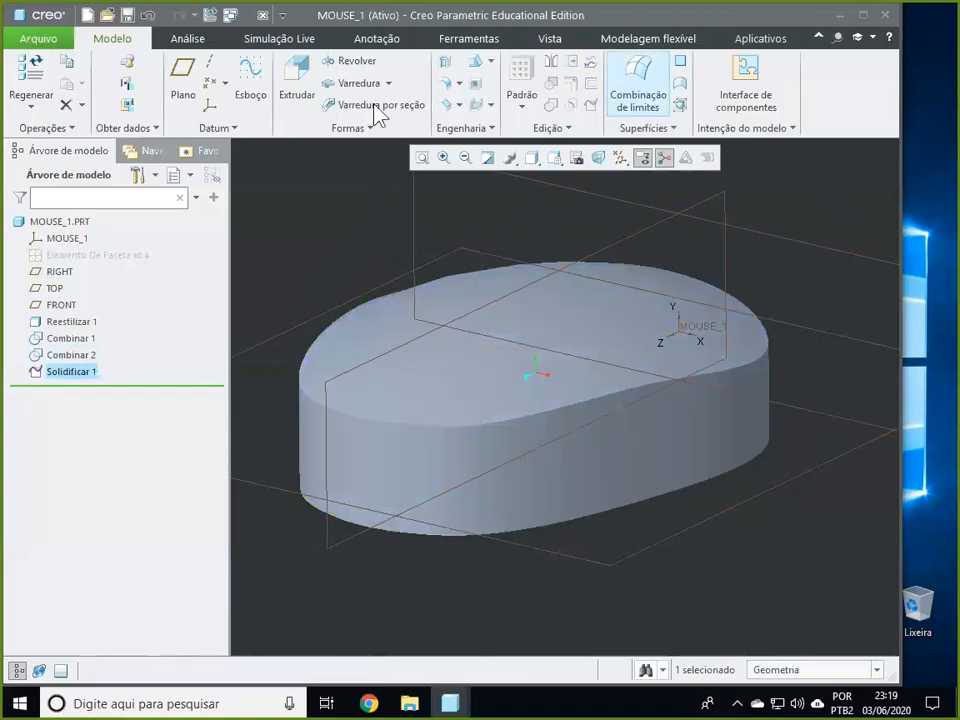
Step: Check the solidified mouse's interior with a temporary RIGHT-plane section, shifting the cut to about 10.44, and discard the section
{"action": "left_click", "coordinate": [552, 40]}
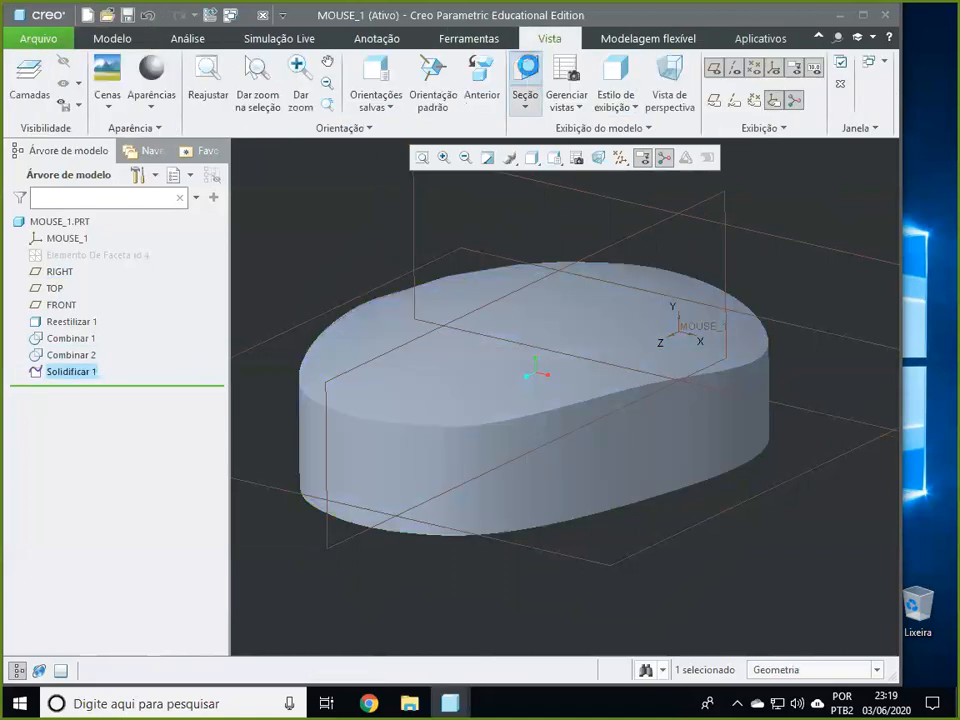
{"action": "left_click", "coordinate": [533, 76]}
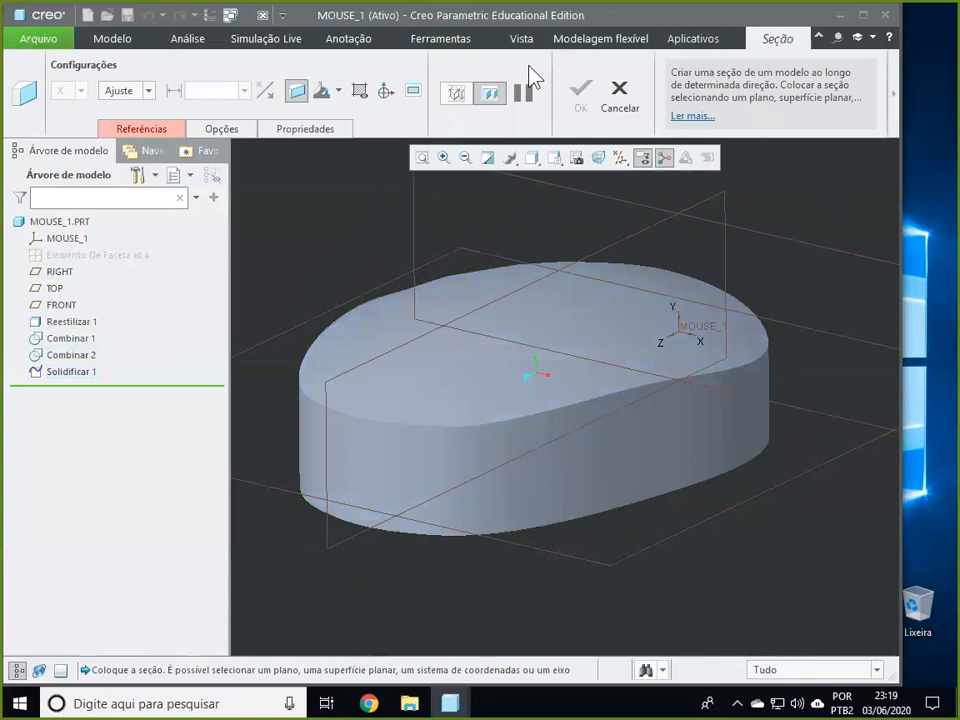
{"action": "right_click", "coordinate": [656, 226]}
{"action": "left_click", "coordinate": [656, 228]}
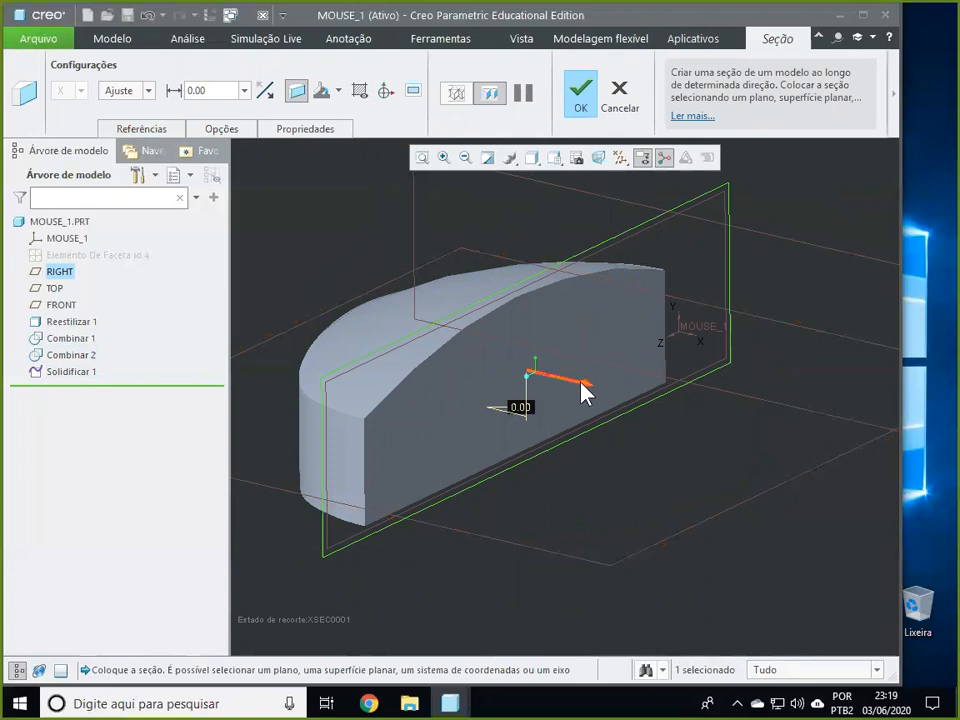
{"action": "left_click_drag", "start_coordinate": [584, 393], "coordinate": [625, 393]}
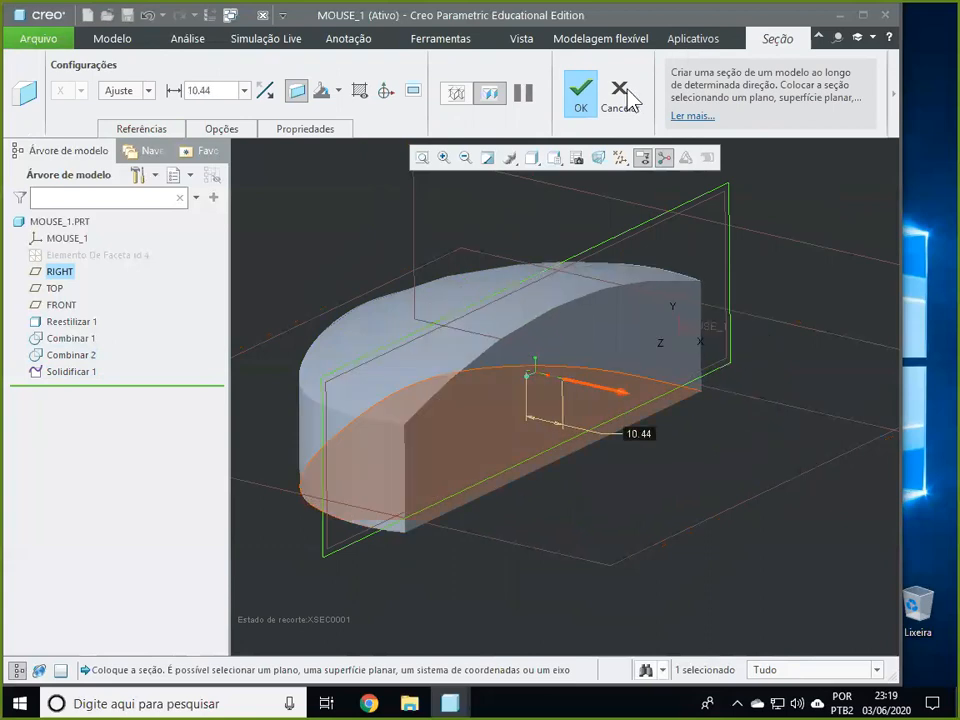
{"action": "left_click", "coordinate": [626, 95]}
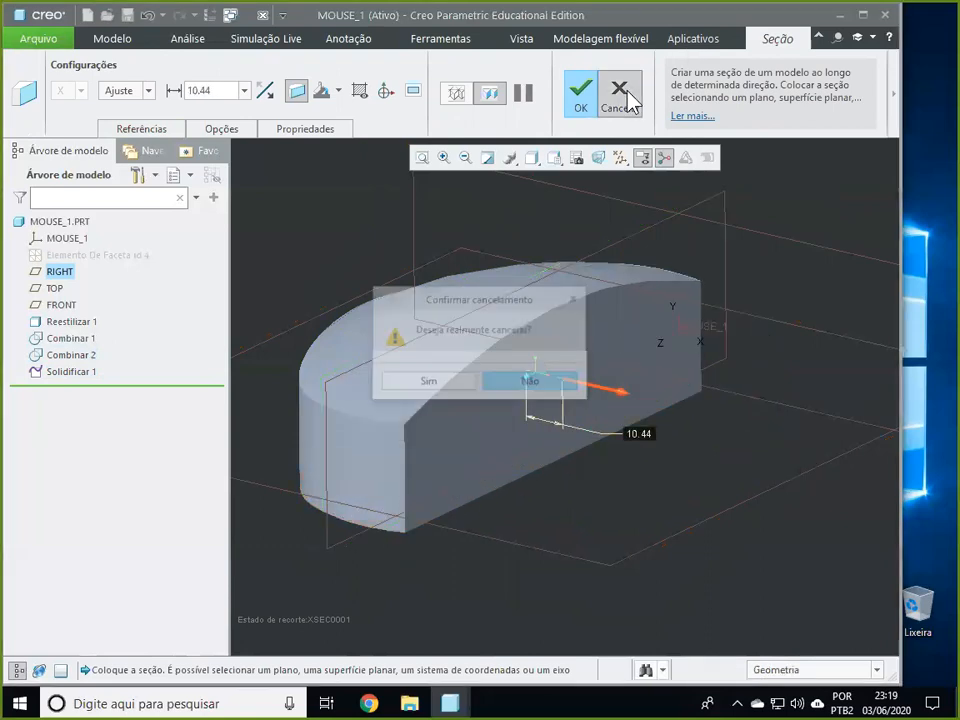
{"action": "left_click", "coordinate": [440, 384]}
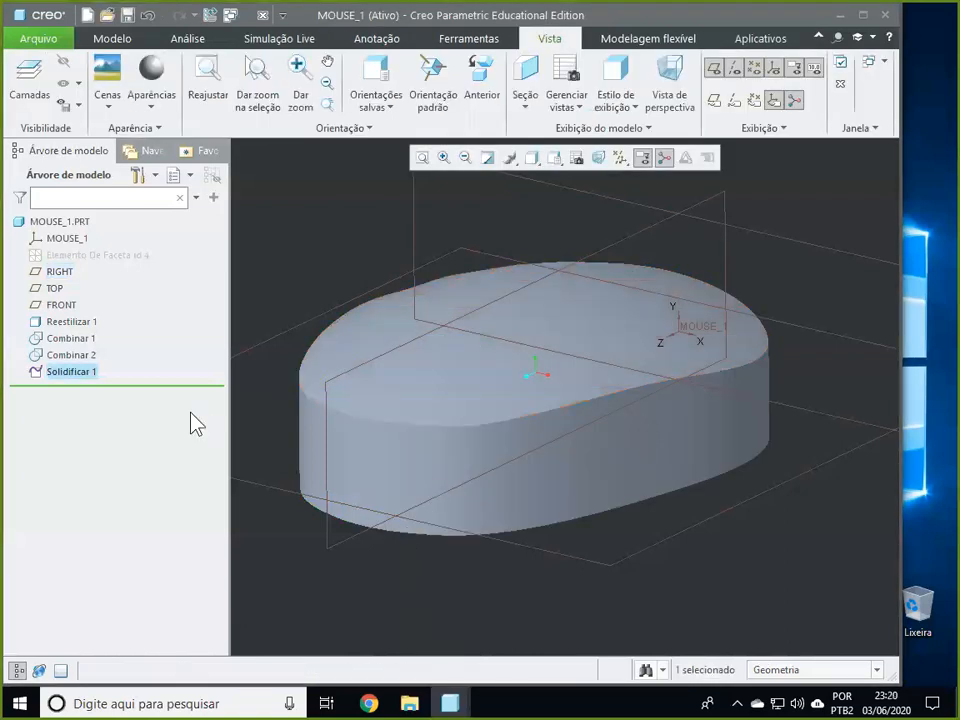
Step: Hide the restyle feature Reestilizar 1 so its surfaces and curves are no longer displayed
{"action": "double_click", "coordinate": [76, 356]}
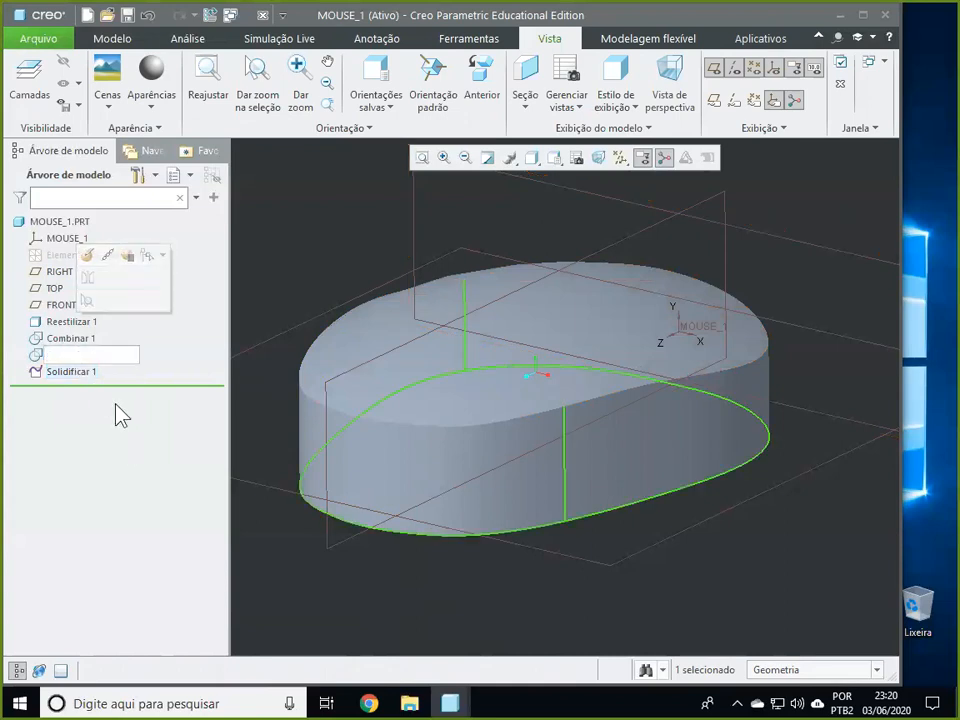
{"action": "right_click", "coordinate": [88, 358]}
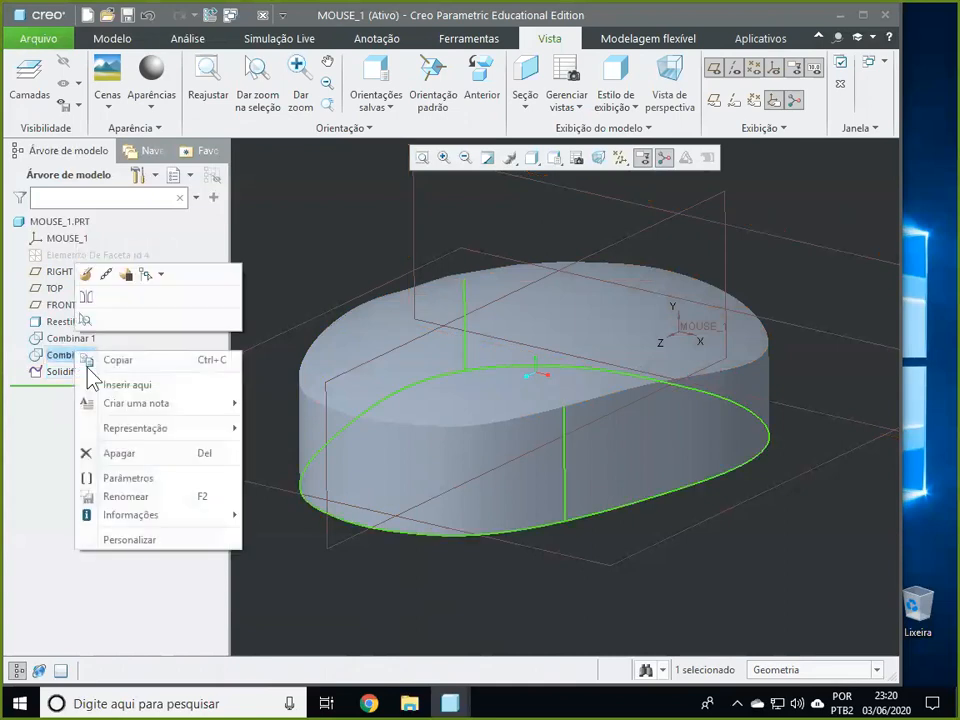
{"action": "key", "text": "Escape"}
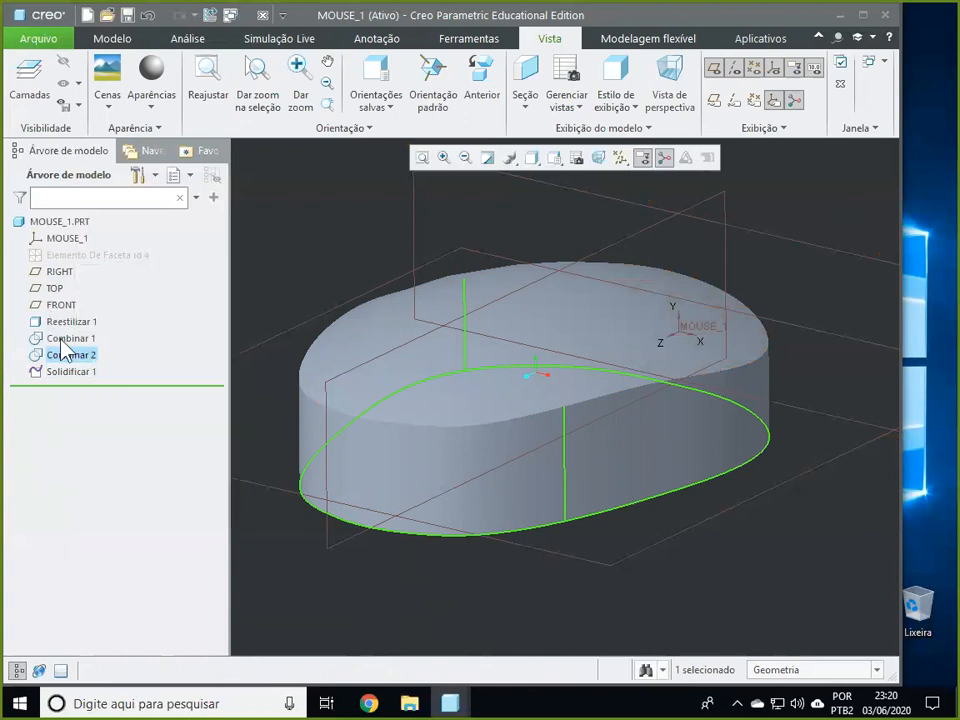
{"action": "right_click", "coordinate": [62, 326]}
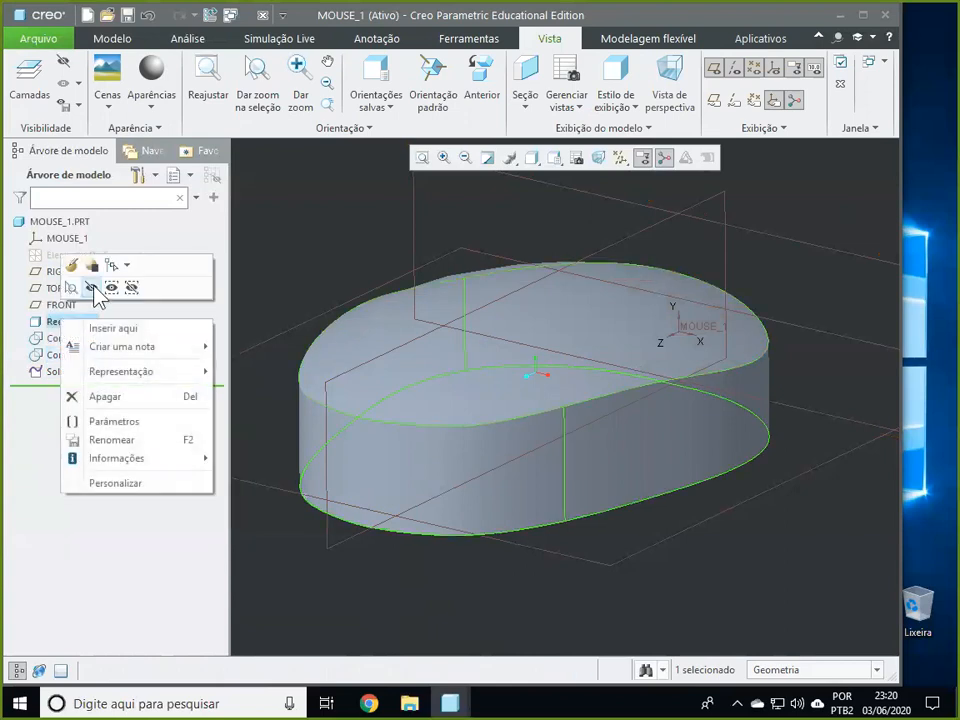
{"action": "left_click", "coordinate": [88, 281]}
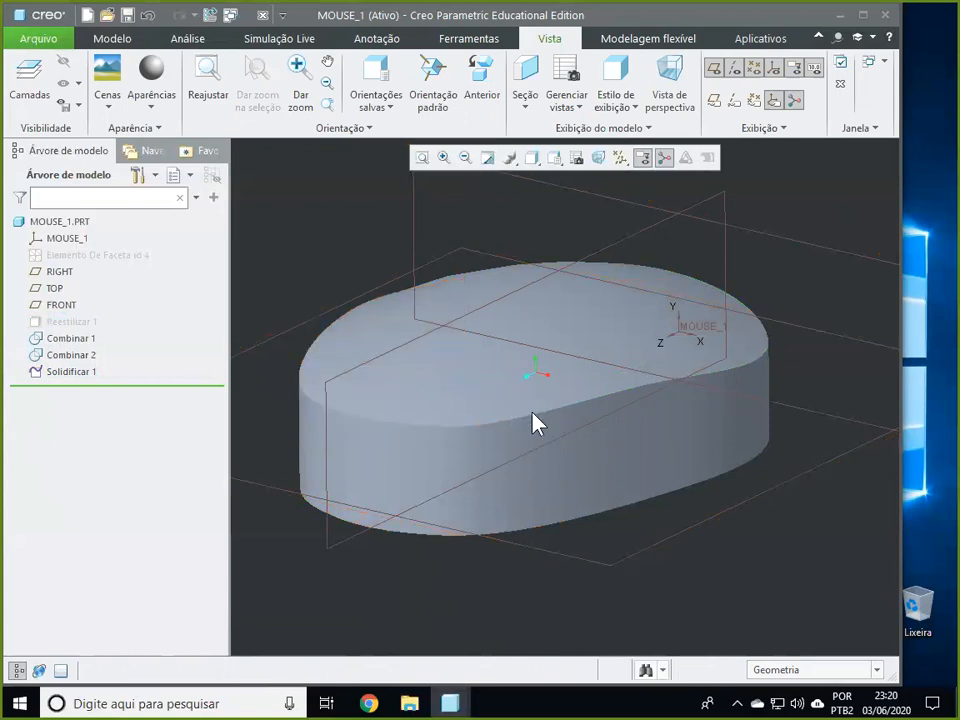
Step: Round the edge between the mouse's upper surface and side wall along its full perimeter with a radius of 5.00
{"action": "scroll", "coordinate": [535, 422], "scroll_direction": "up", "scroll_amount": 2}
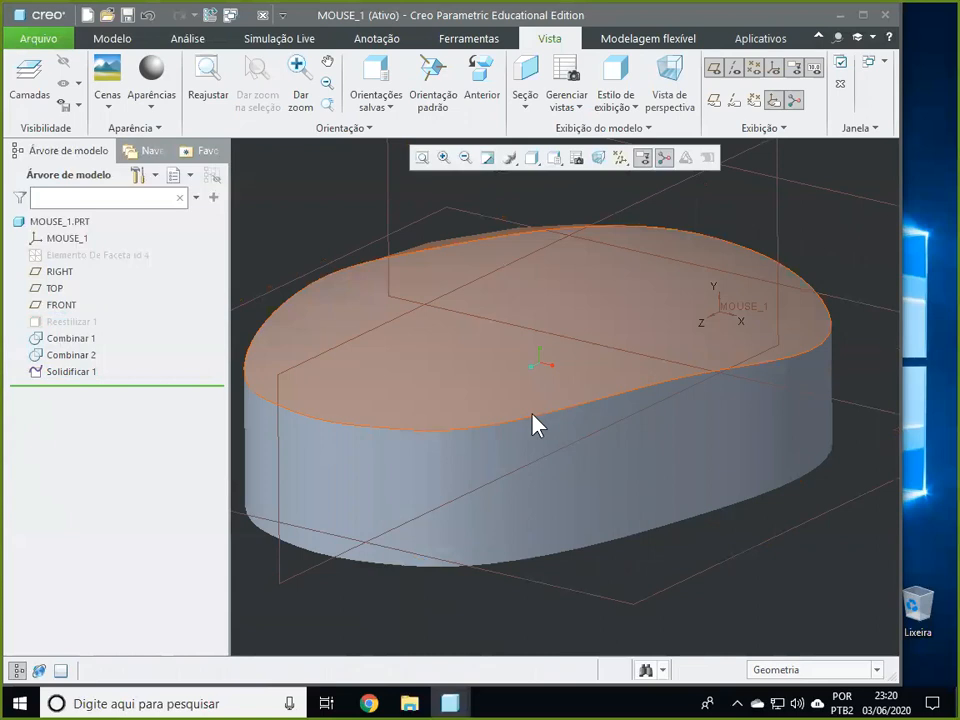
{"action": "left_click", "coordinate": [535, 422]}
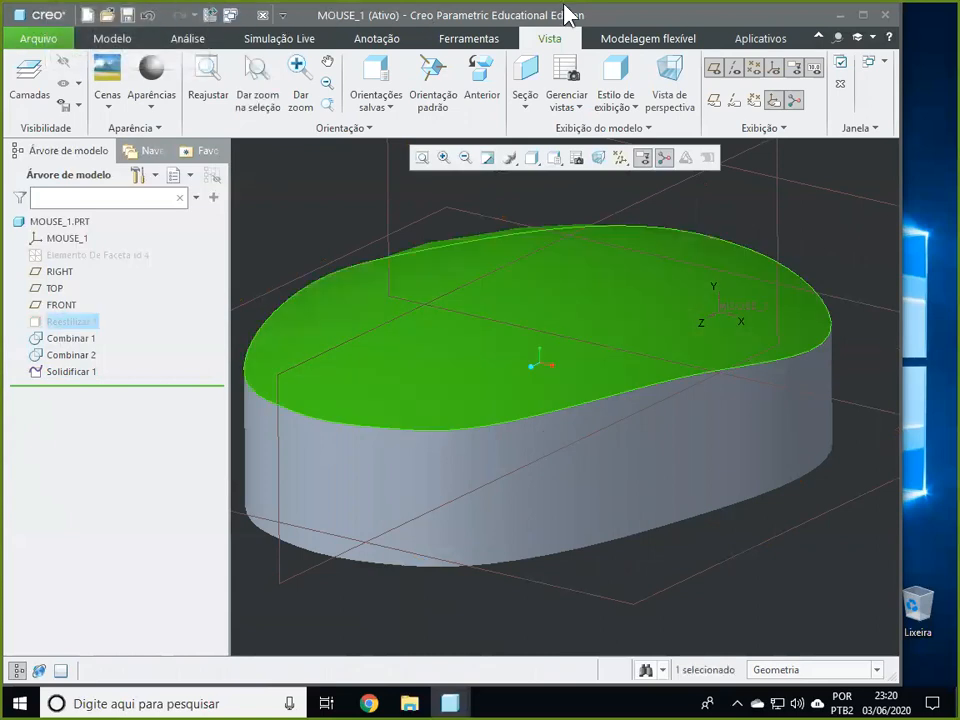
{"action": "left_click", "coordinate": [103, 40]}
{"action": "left_click", "coordinate": [443, 100]}
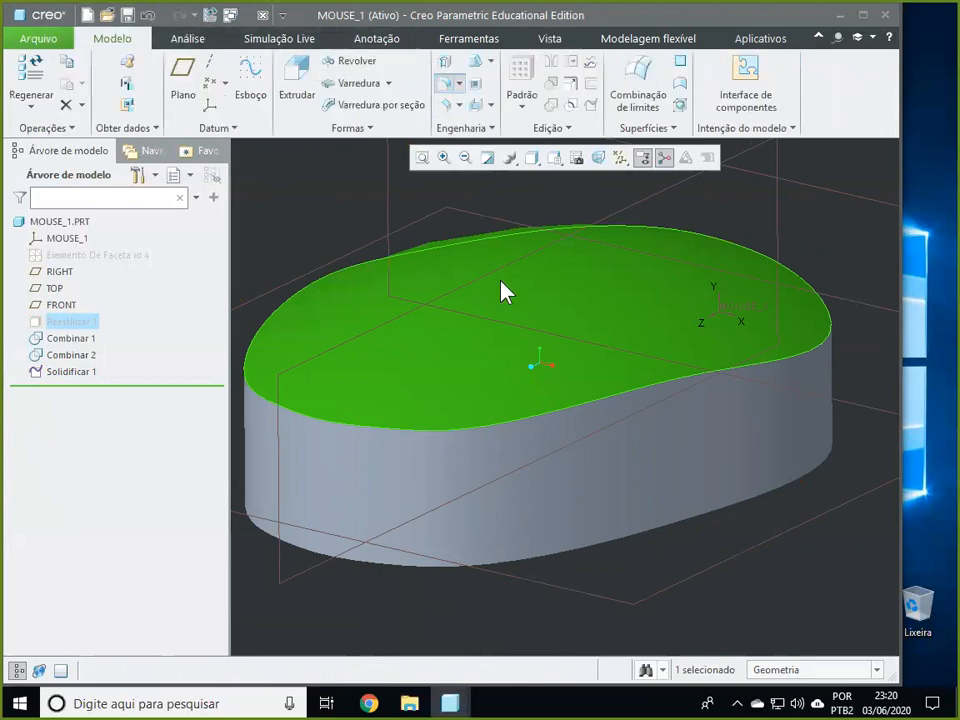
{"action": "left_click", "coordinate": [531, 427]}
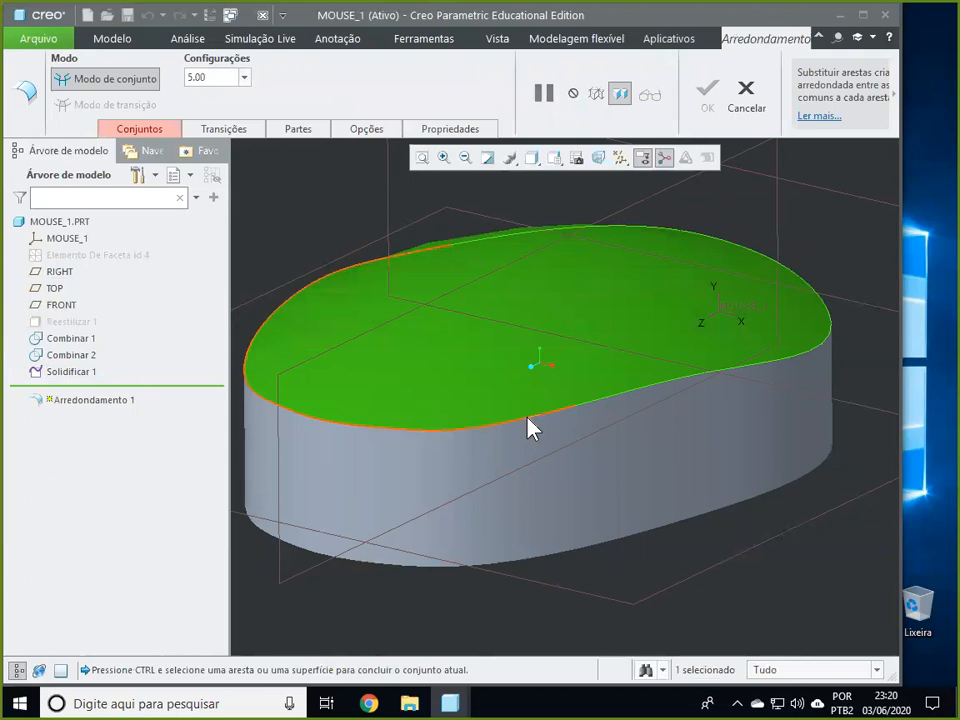
{"action": "left_click", "coordinate": [531, 427], "text": "ctrl"}
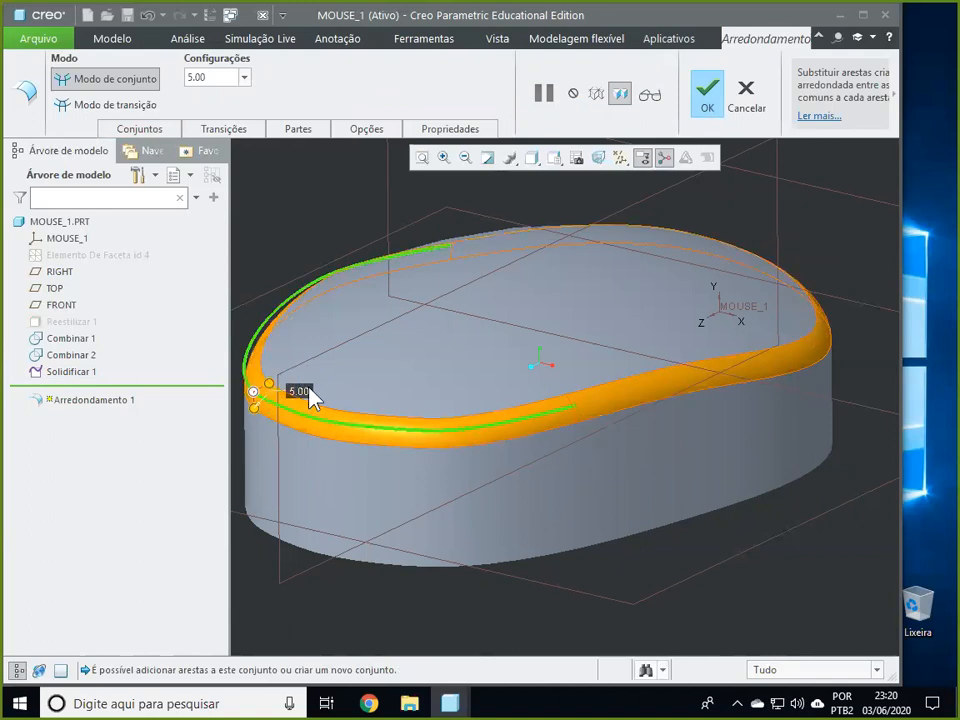
{"action": "mouse_move", "coordinate": [269, 385]}
{"action": "left_mouse_down"}
{"action": "mouse_move", "coordinate": [272, 420]}
{"action": "mouse_move", "coordinate": [285, 381]}
{"action": "left_mouse_up"}
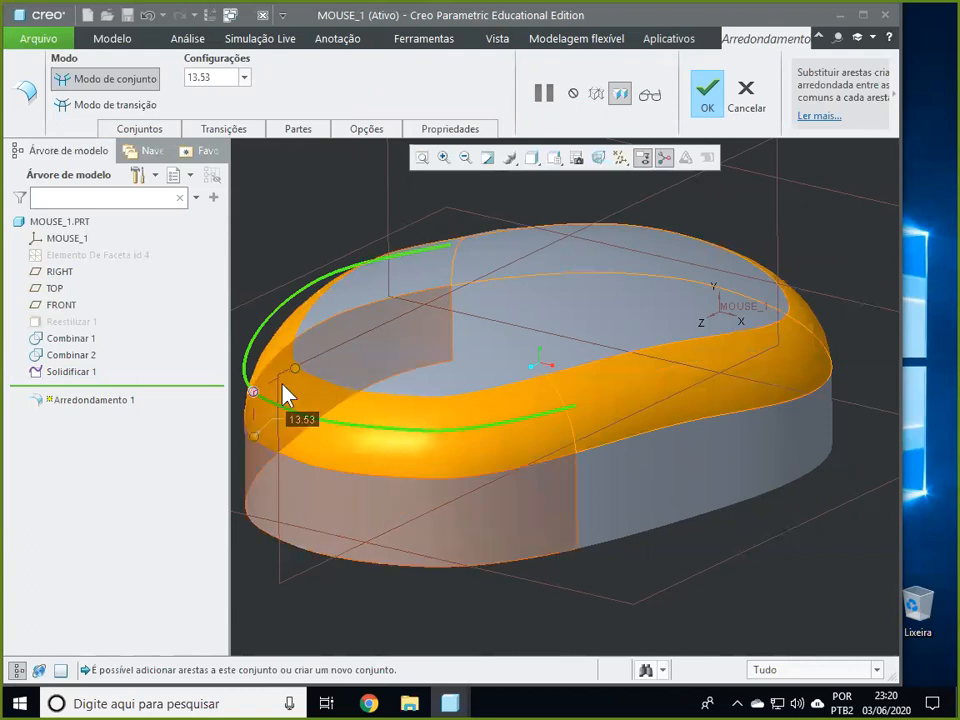
{"action": "left_click_drag", "start_coordinate": [308, 374], "coordinate": [309, 433]}
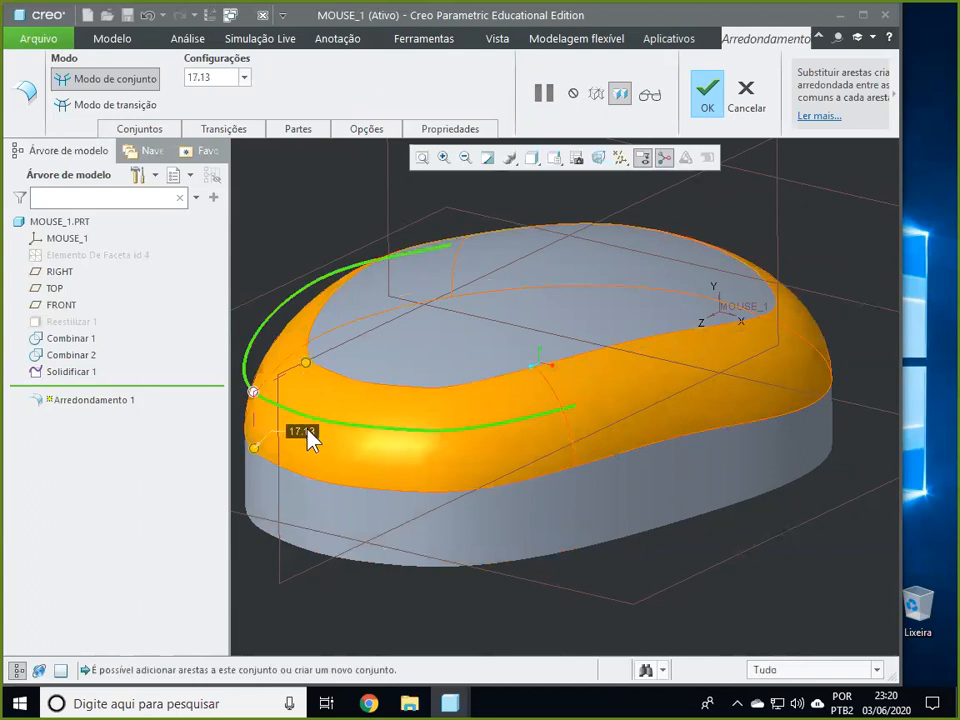
{"action": "double_click", "coordinate": [308, 432]}
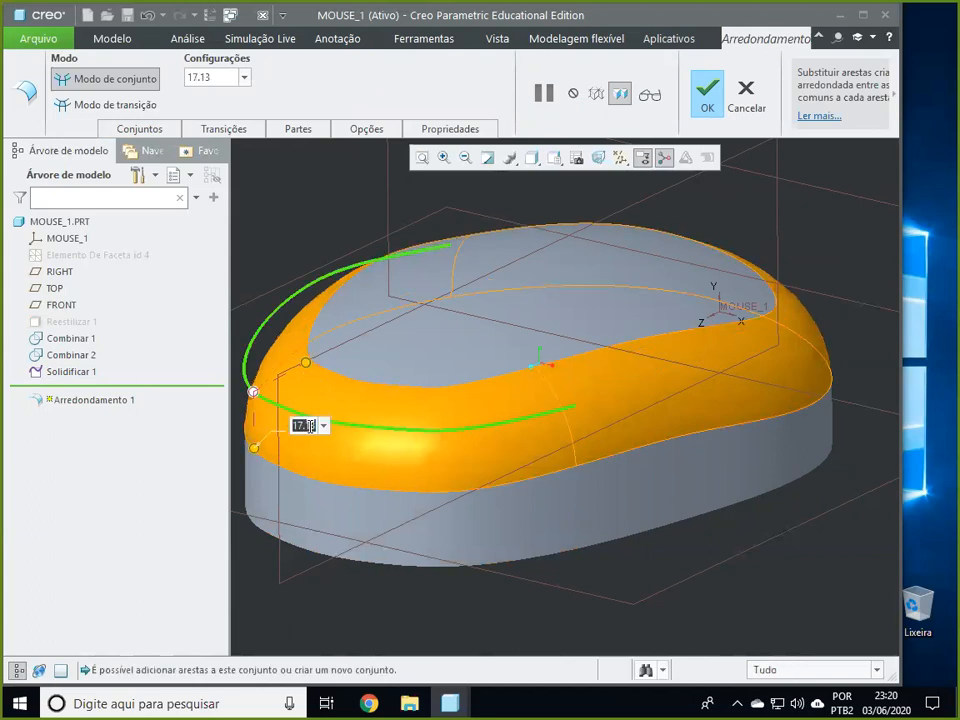
{"action": "key", "text": "Return"}
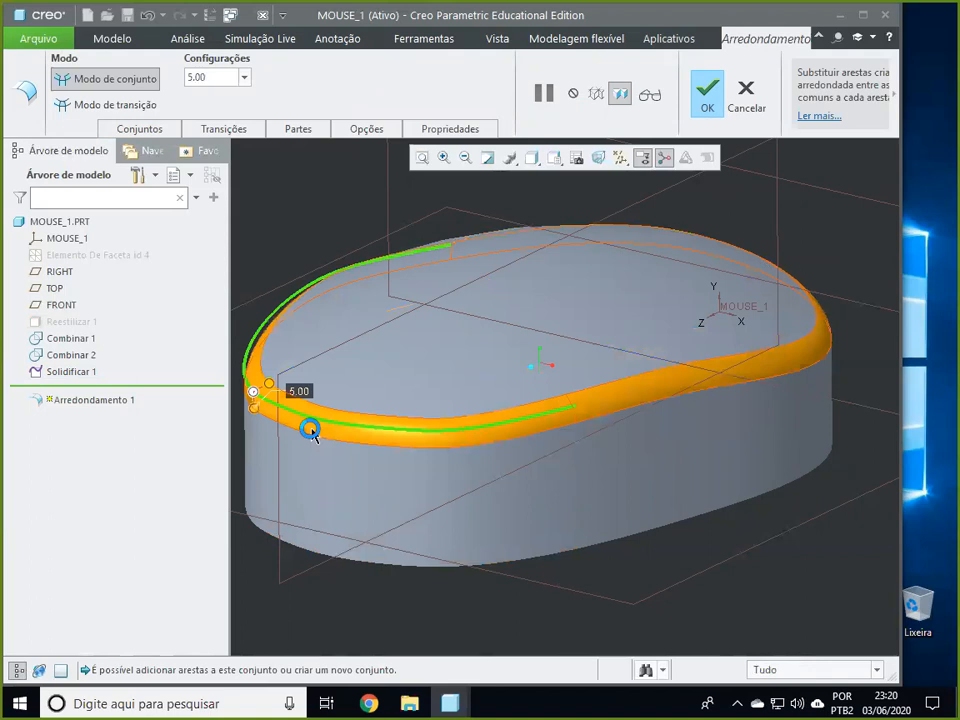
{"action": "left_click", "coordinate": [707, 93]}
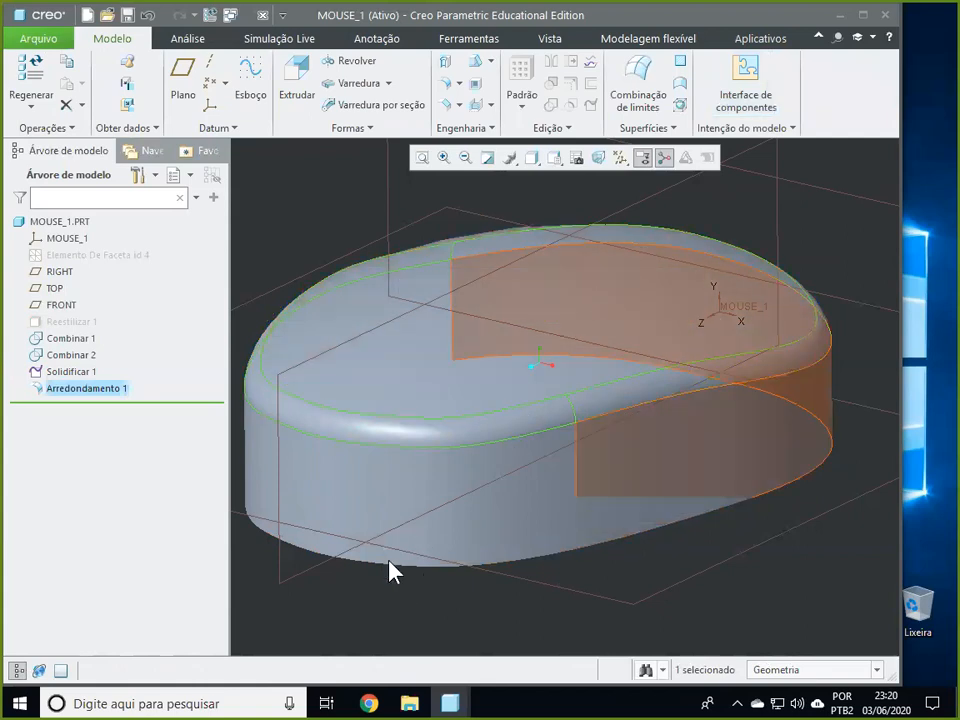
Step: Return the rounded mouse to the default orientation, look it over and save the MOUSE_1 part
{"action": "middle_click_drag", "start_coordinate": [336, 602], "coordinate": [424, 615]}
{"action": "key", "text": "ctrl+d"}
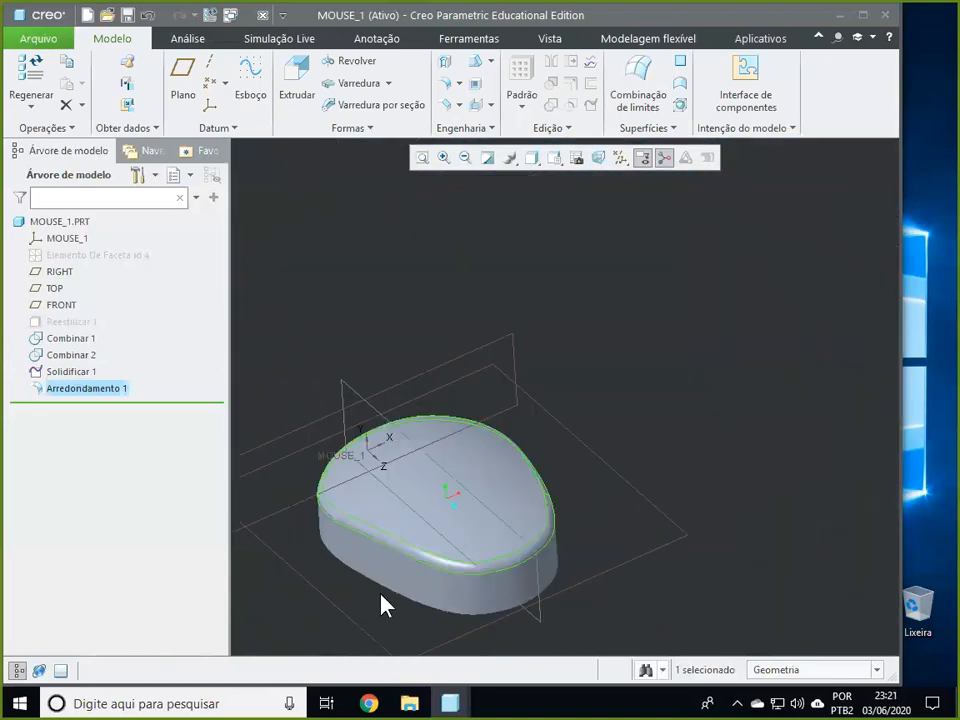
{"action": "middle_click_drag", "start_coordinate": [350, 537], "coordinate": [309, 431]}
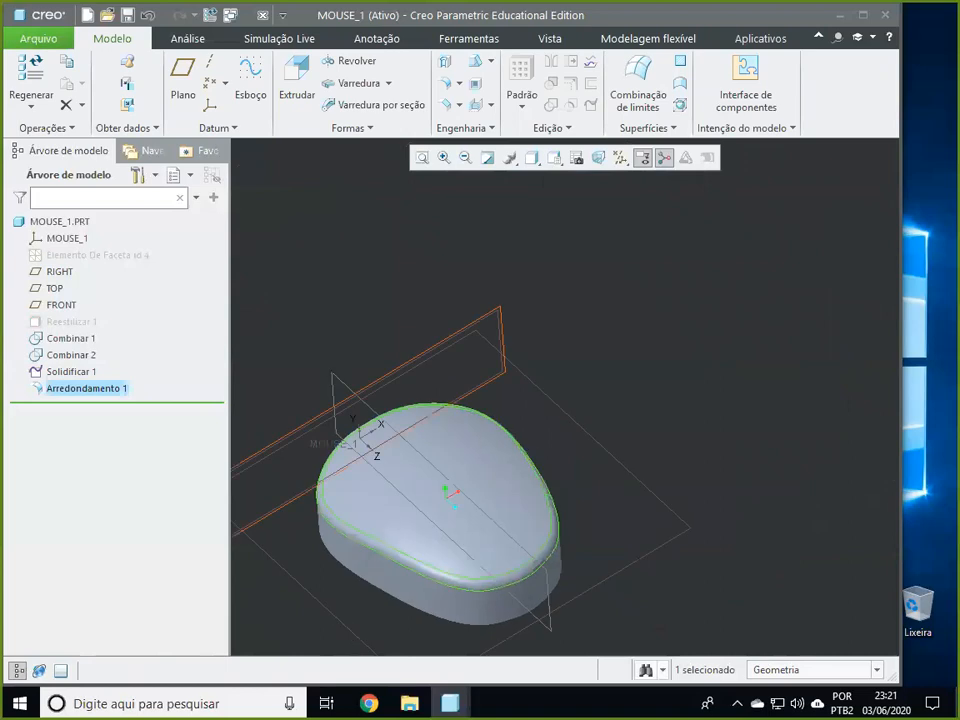
{"action": "left_click", "coordinate": [128, 15]}
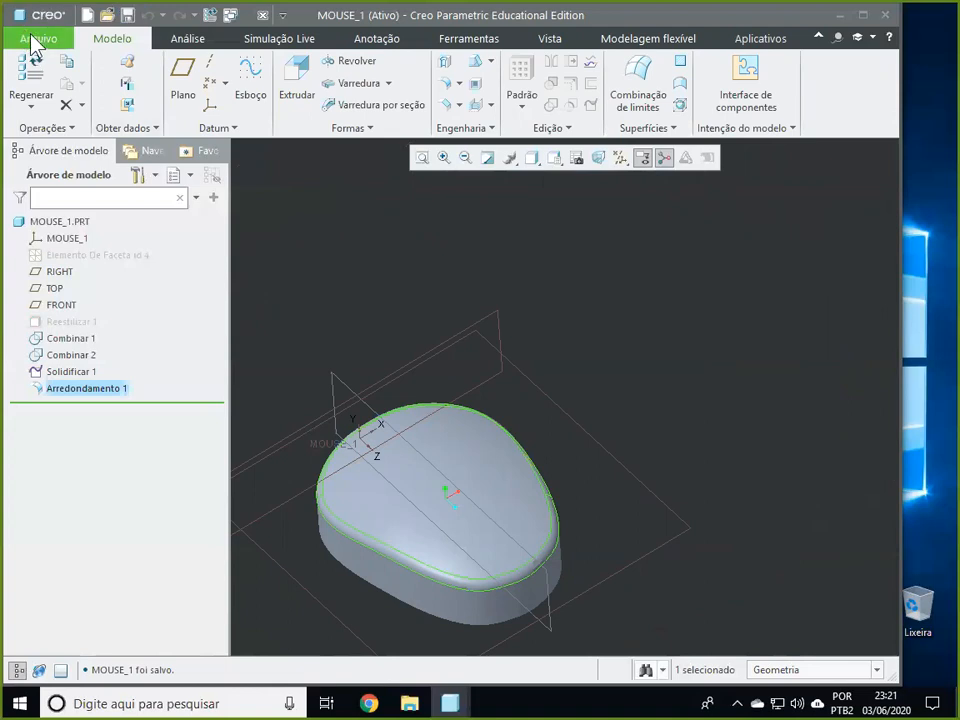
Step: Create a new Manufatura file of subtype Montagem NC, named mfg0001, using the empty template Vazia
{"action": "middle_click_drag", "start_coordinate": [402, 372], "coordinate": [640, 470]}
{"action": "left_click", "coordinate": [88, 16]}
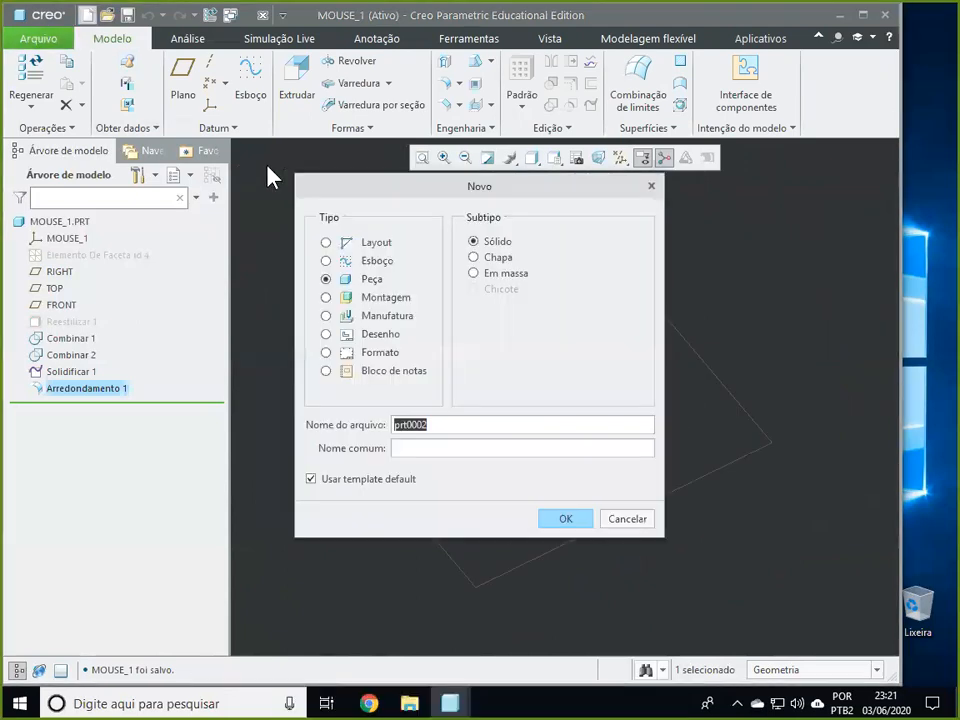
{"action": "left_click", "coordinate": [322, 314]}
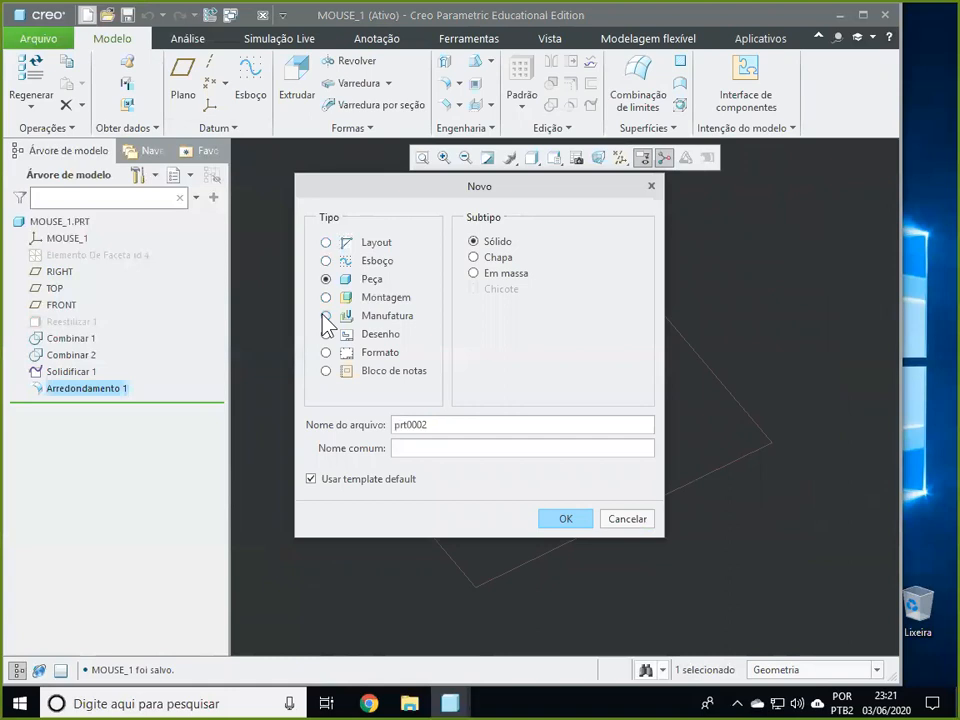
{"action": "left_click", "coordinate": [324, 480]}
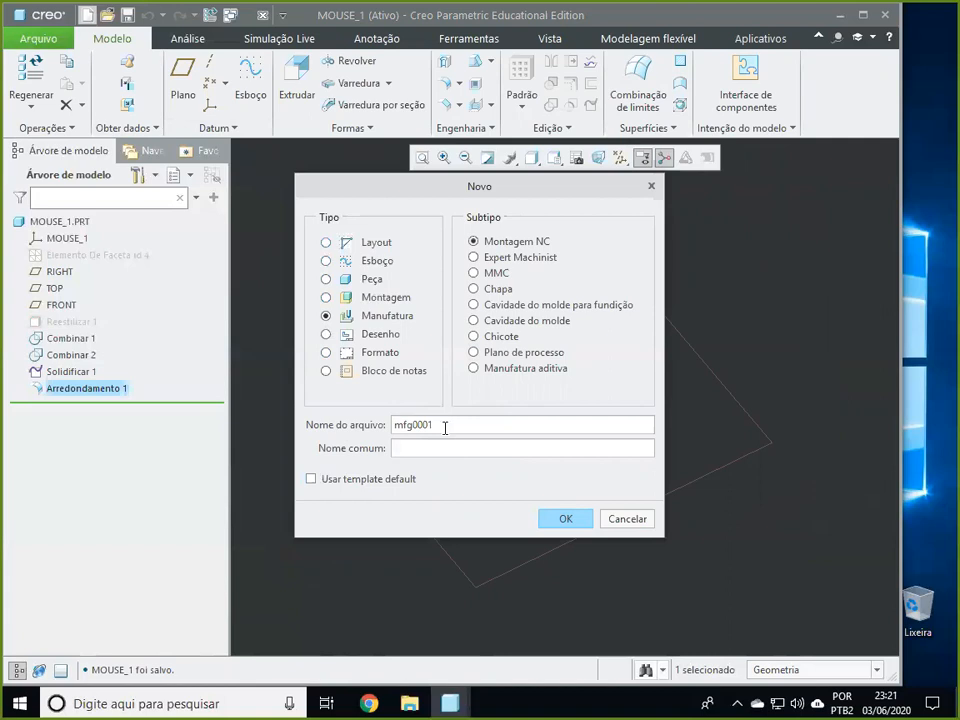
{"action": "left_click", "coordinate": [564, 519]}
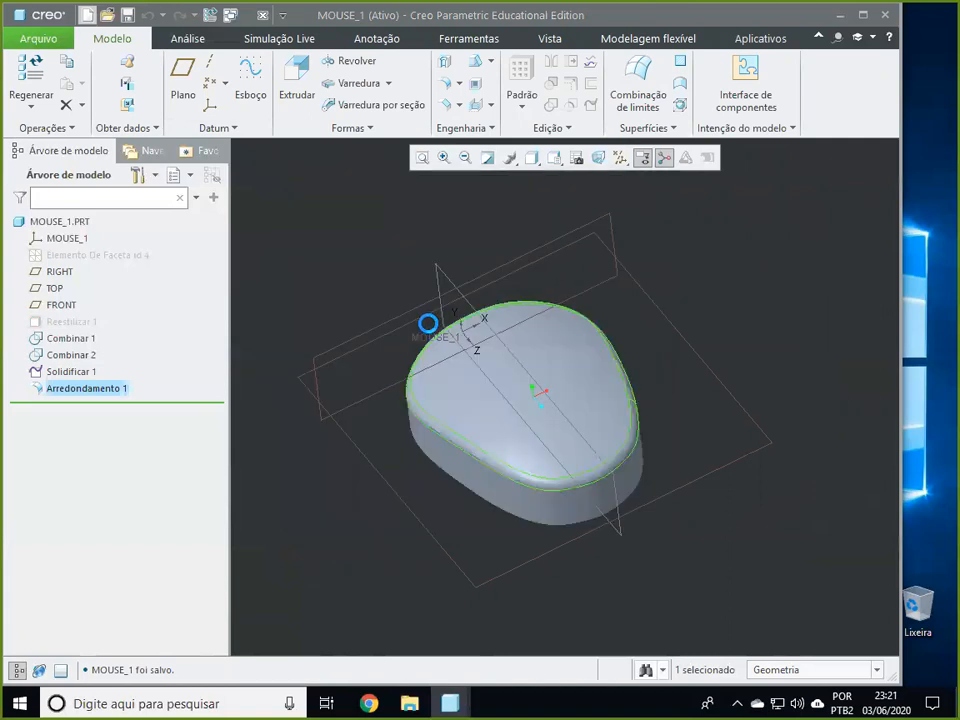
{"action": "left_click", "coordinate": [384, 239]}
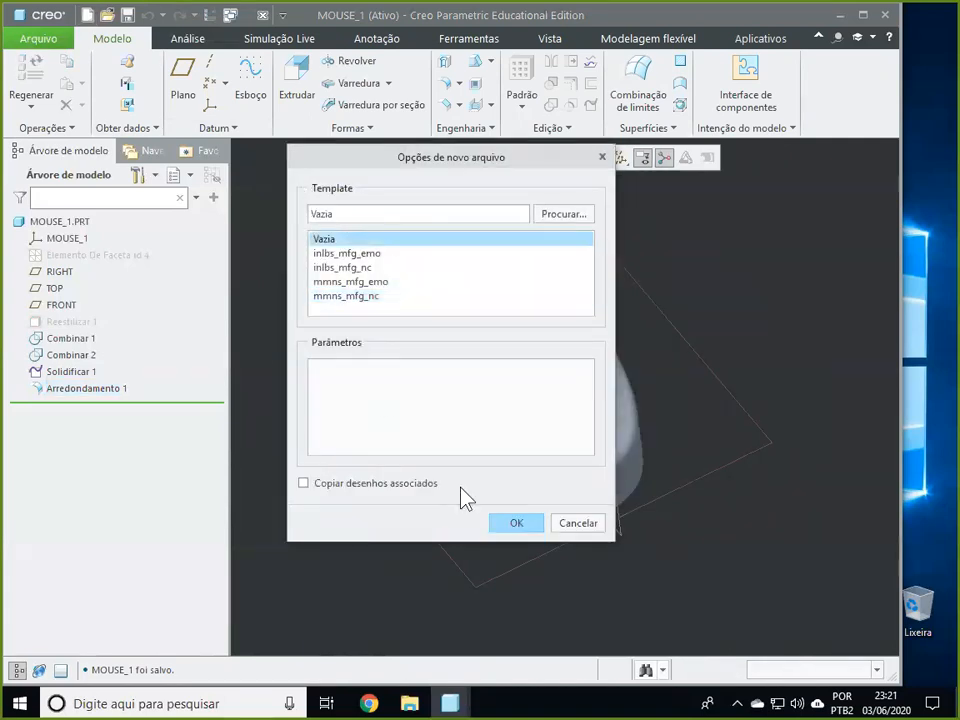
{"action": "left_click", "coordinate": [514, 523]}
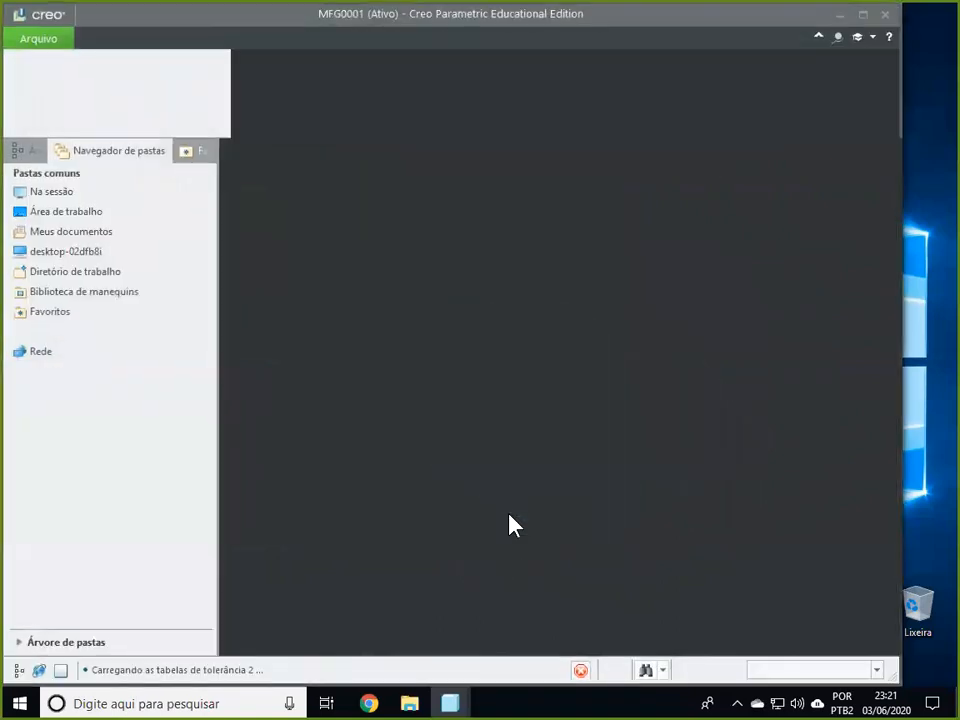
Step: Insert mouse_1.prt into the manufacturing assembly as the reference model
{"action": "left_click", "coordinate": [206, 88]}
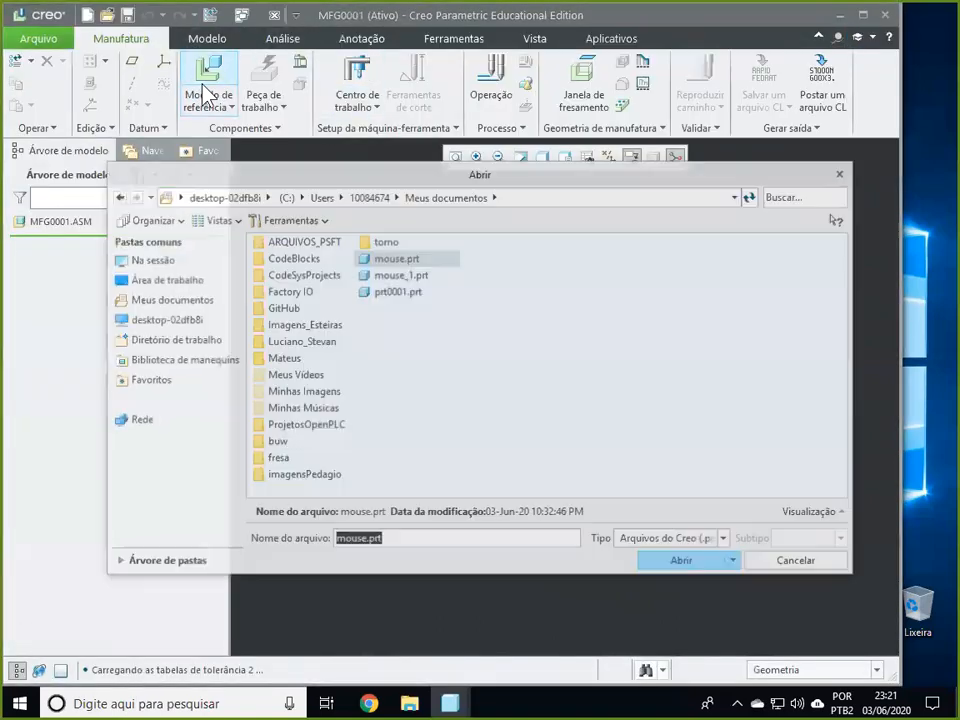
{"action": "left_click", "coordinate": [384, 275]}
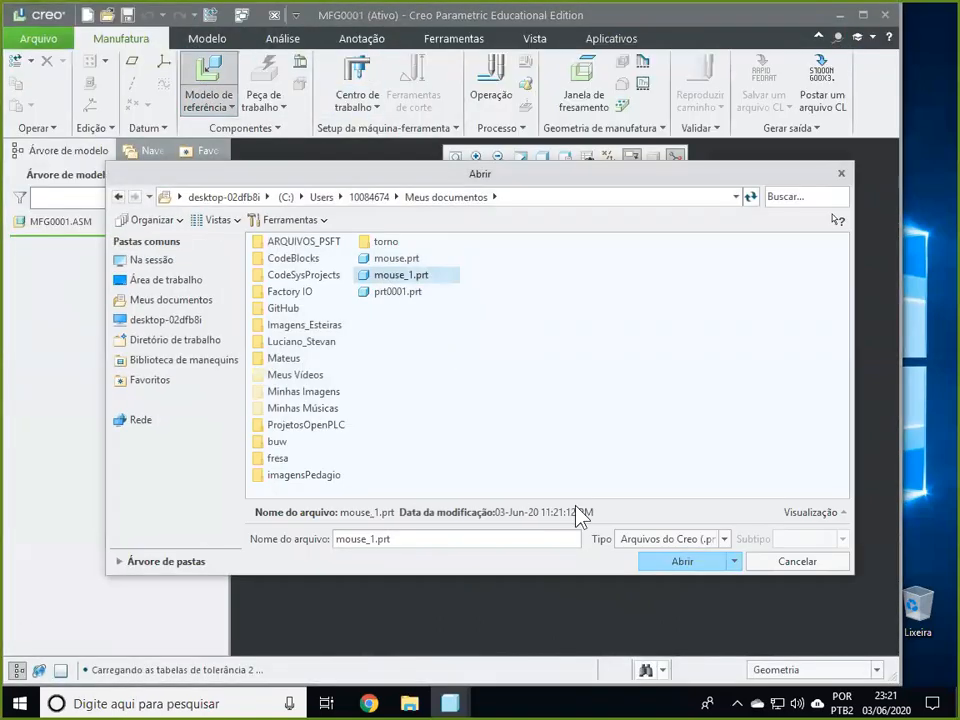
{"action": "left_click", "coordinate": [641, 559]}
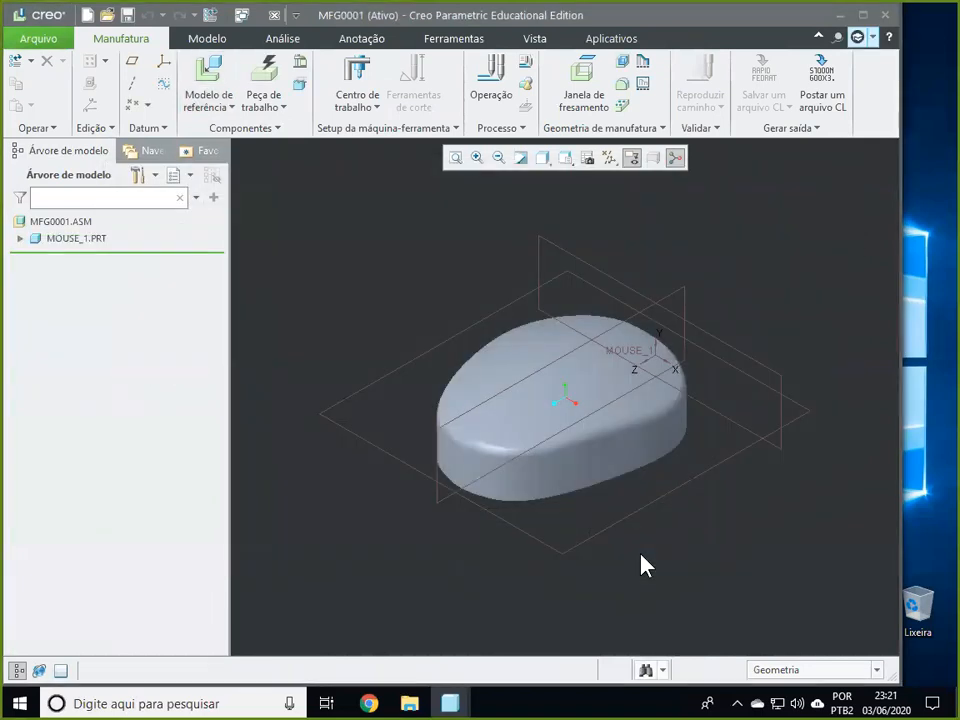
Step: Create an automatic rectangular workpiece around the mouse, keeping the Personalizada size and zero extra stock
{"action": "left_click", "coordinate": [272, 80]}
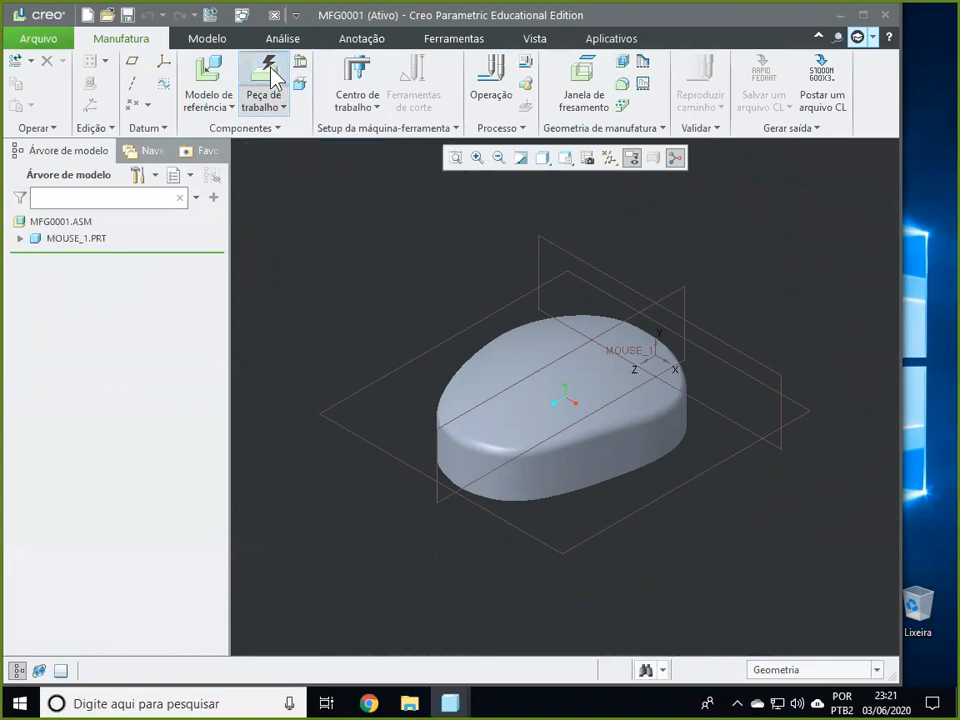
{"action": "middle_click_drag", "start_coordinate": [426, 573], "coordinate": [492, 597]}
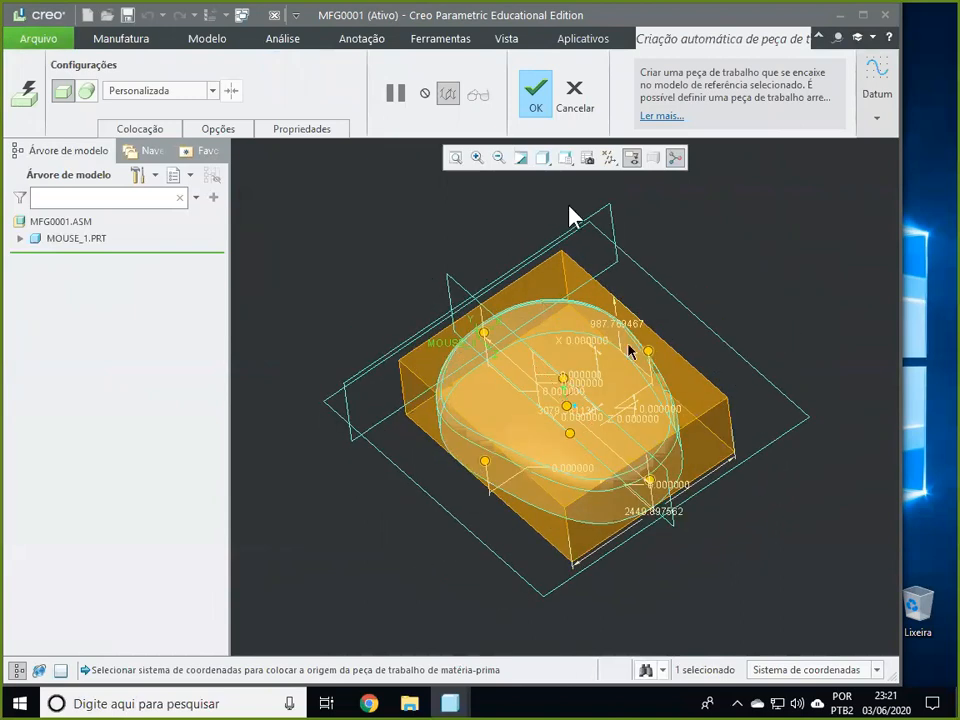
{"action": "middle_click_drag", "start_coordinate": [761, 364], "coordinate": [693, 405]}
{"action": "left_click", "coordinate": [536, 97]}
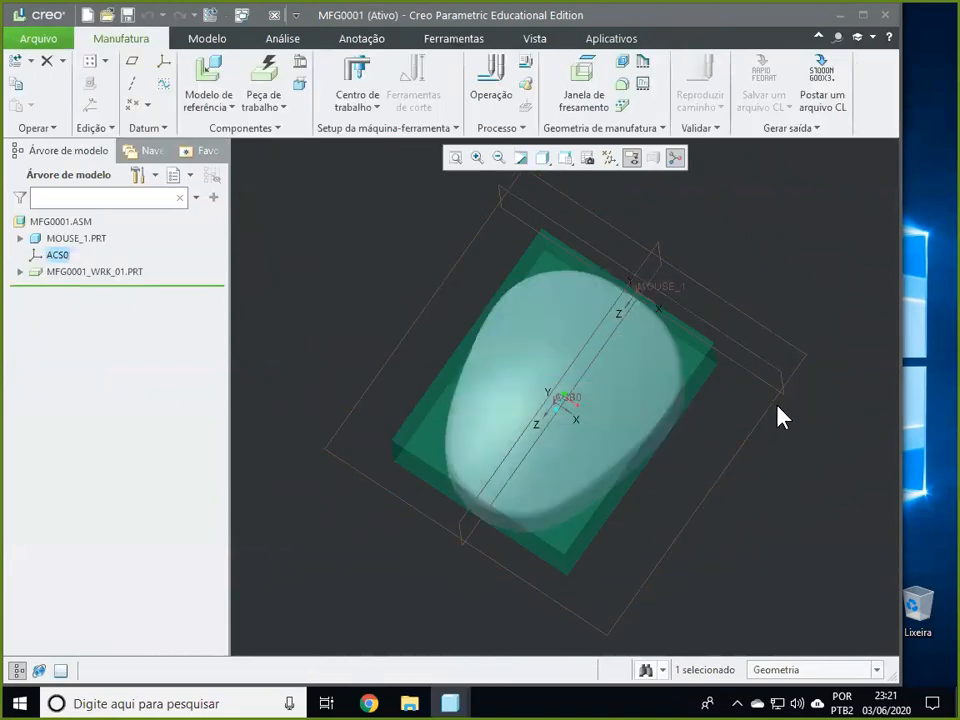
{"action": "middle_click_drag", "start_coordinate": [767, 454], "coordinate": [858, 402]}
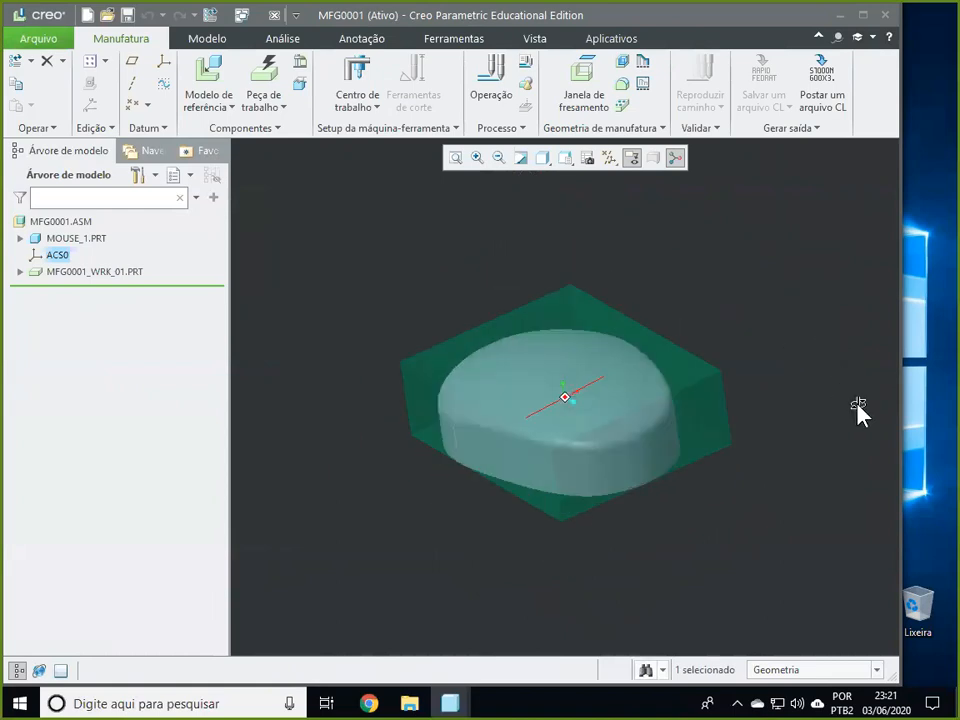
Step: Place a new coordinate system on the workpiece's upper face, using two adjacent side faces as linear offset references
{"action": "left_click", "coordinate": [163, 66]}
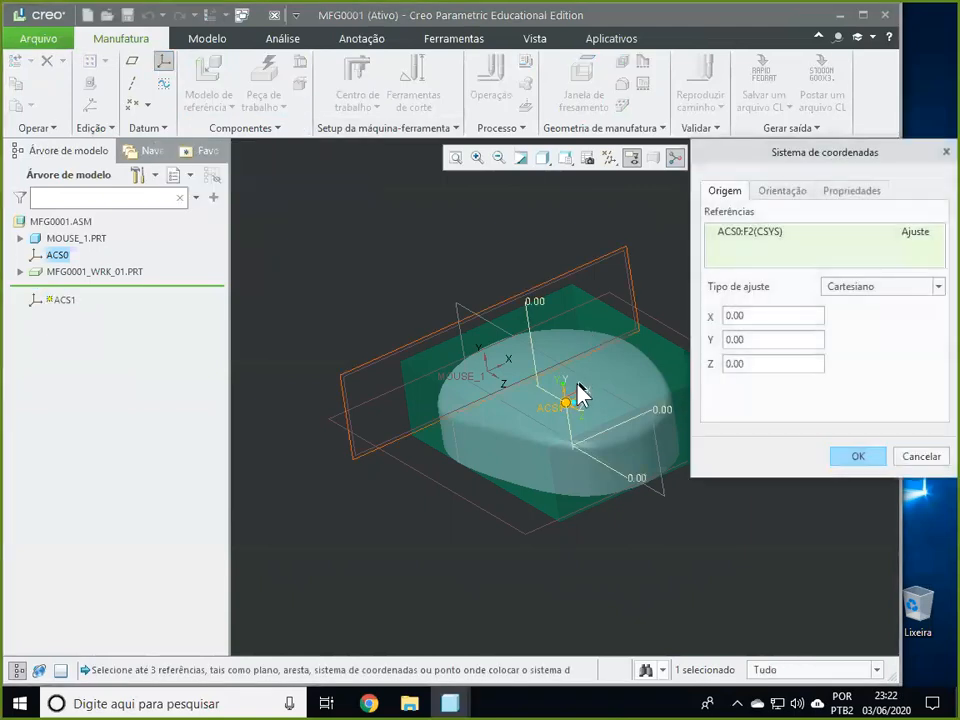
{"action": "left_click", "coordinate": [587, 325]}
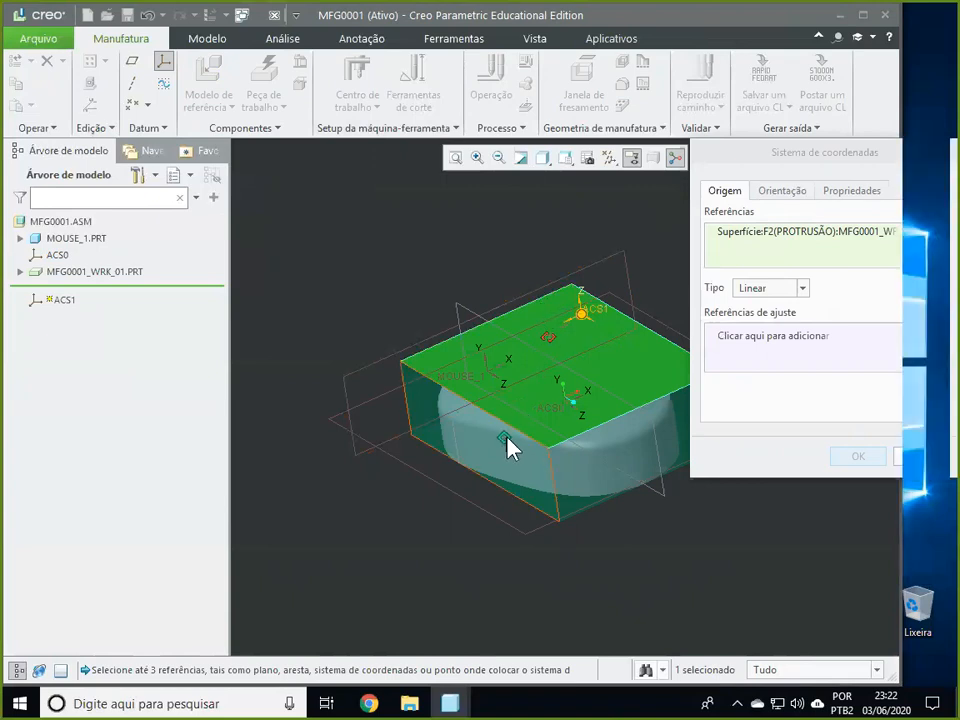
{"action": "left_click", "coordinate": [510, 446]}
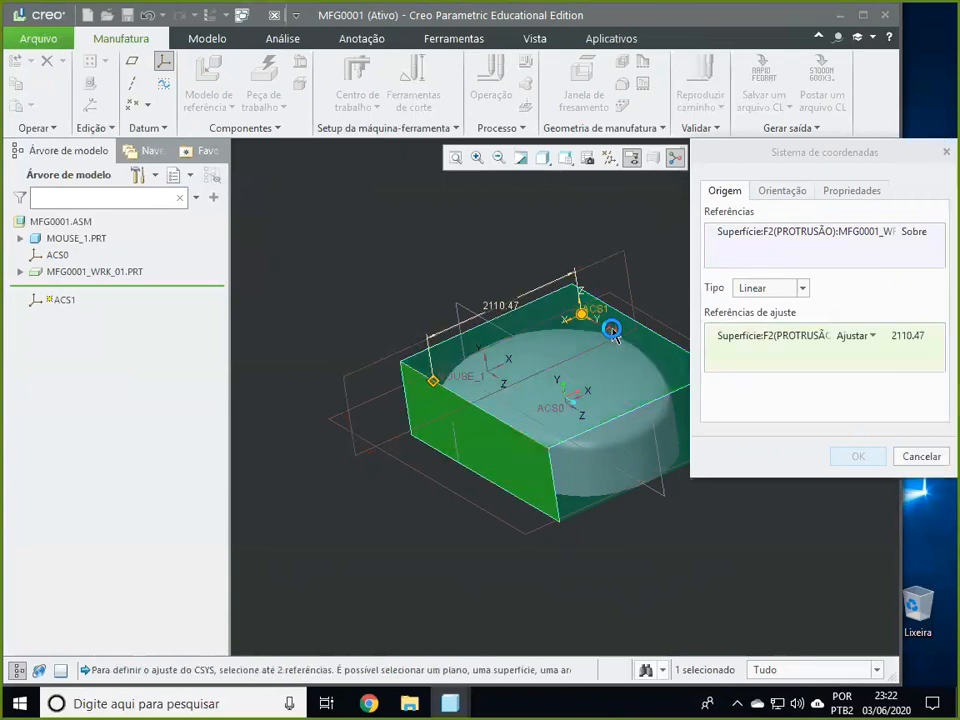
{"action": "left_click", "coordinate": [596, 451], "text": "ctrl"}
Step: Set both offsets of the new coordinate system to 0 so its origin sits on the workpiece's upper corner
{"action": "left_click", "coordinate": [902, 335]}
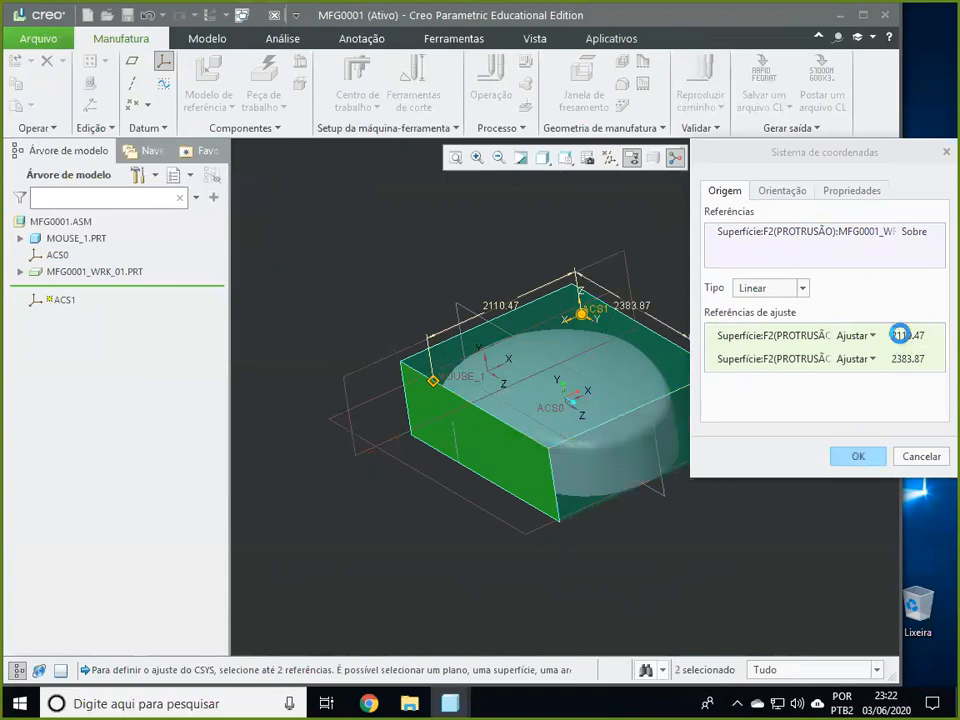
{"action": "double_click", "coordinate": [902, 335]}
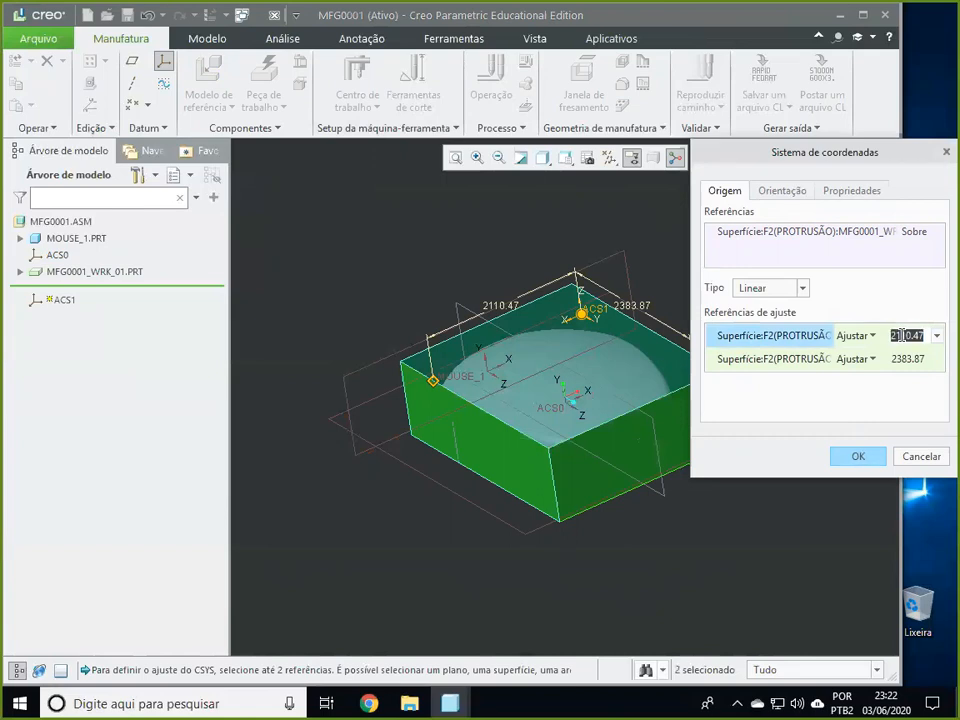
{"action": "type", "text": "0"}
{"action": "key", "text": "Return"}
{"action": "left_click", "coordinate": [901, 358]}
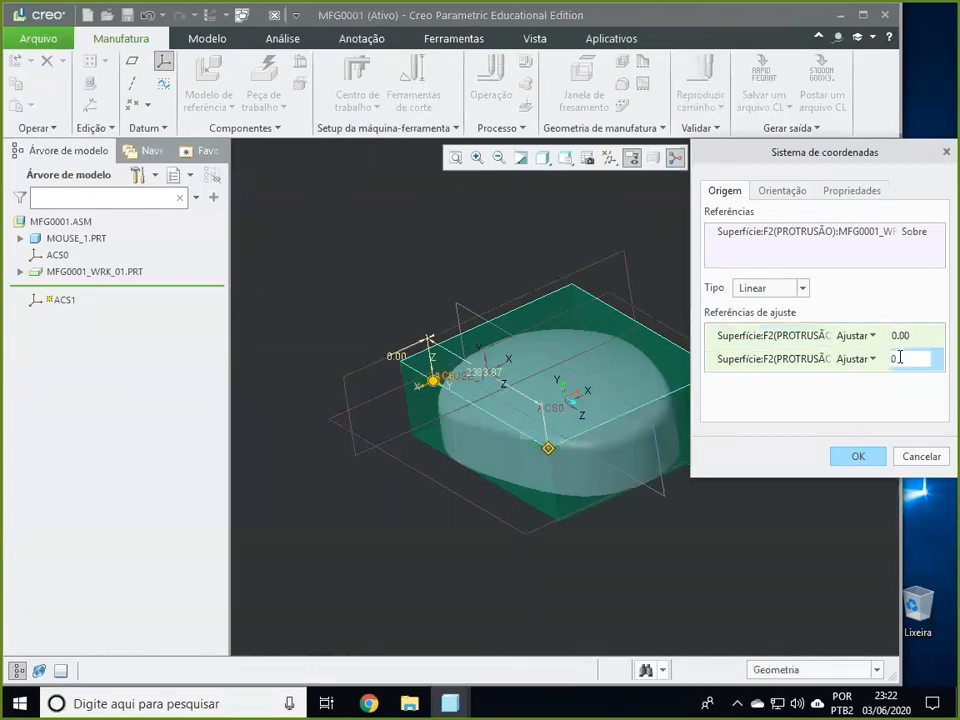
{"action": "double_click", "coordinate": [901, 358]}
{"action": "type", "text": "0"}
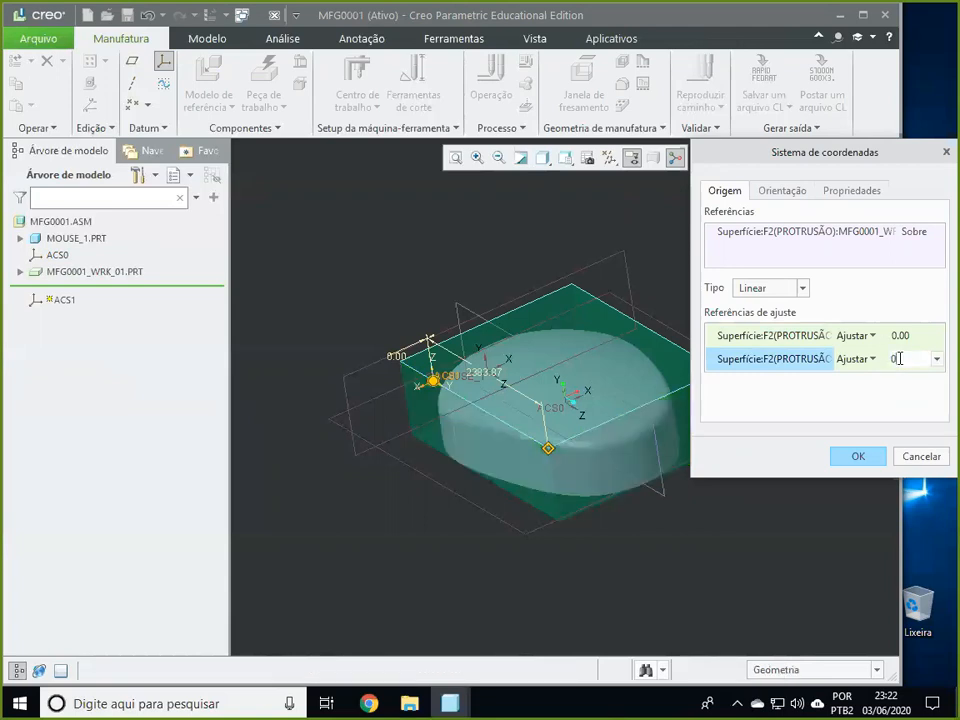
{"action": "key", "text": "Return"}
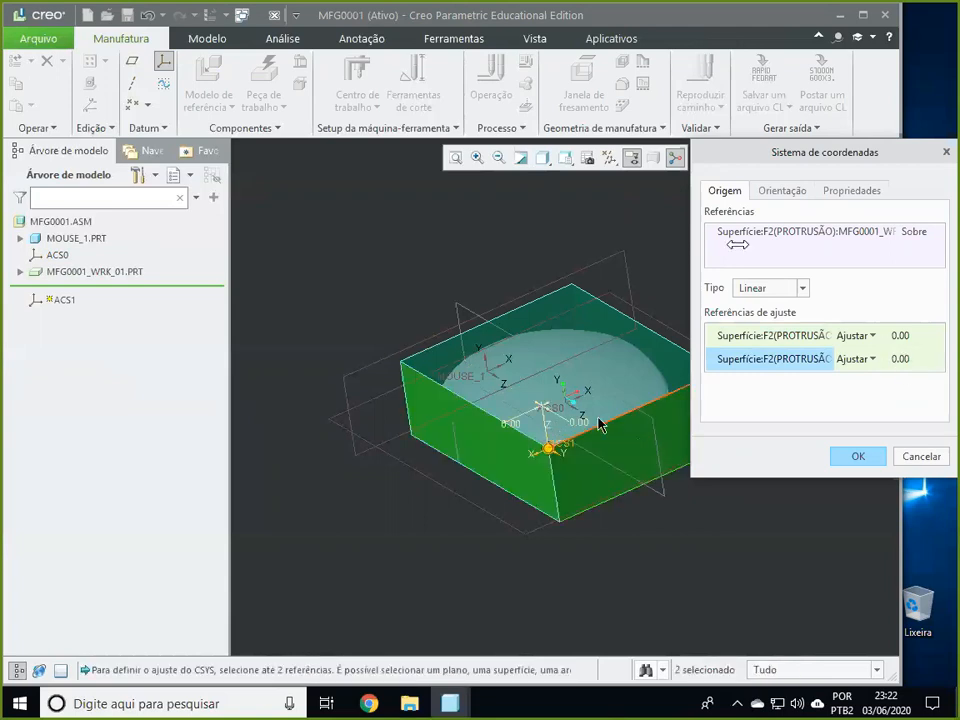
Step: Invert the coordinate system's X direction and create it under the name PONTO_ZERO
{"action": "left_click", "coordinate": [780, 192]}
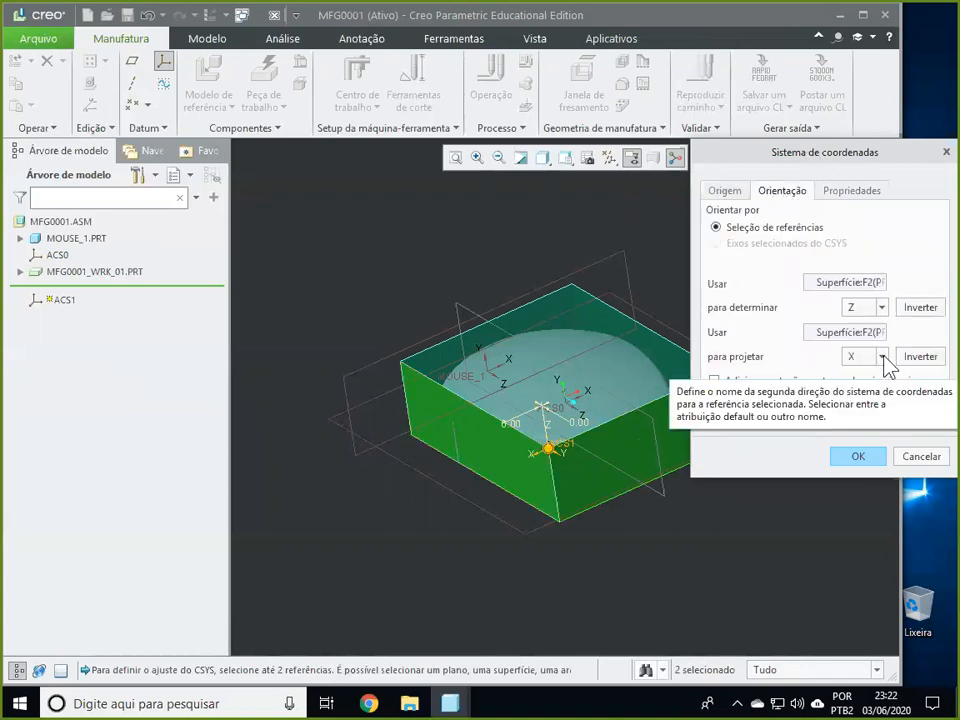
{"action": "left_click", "coordinate": [914, 359]}
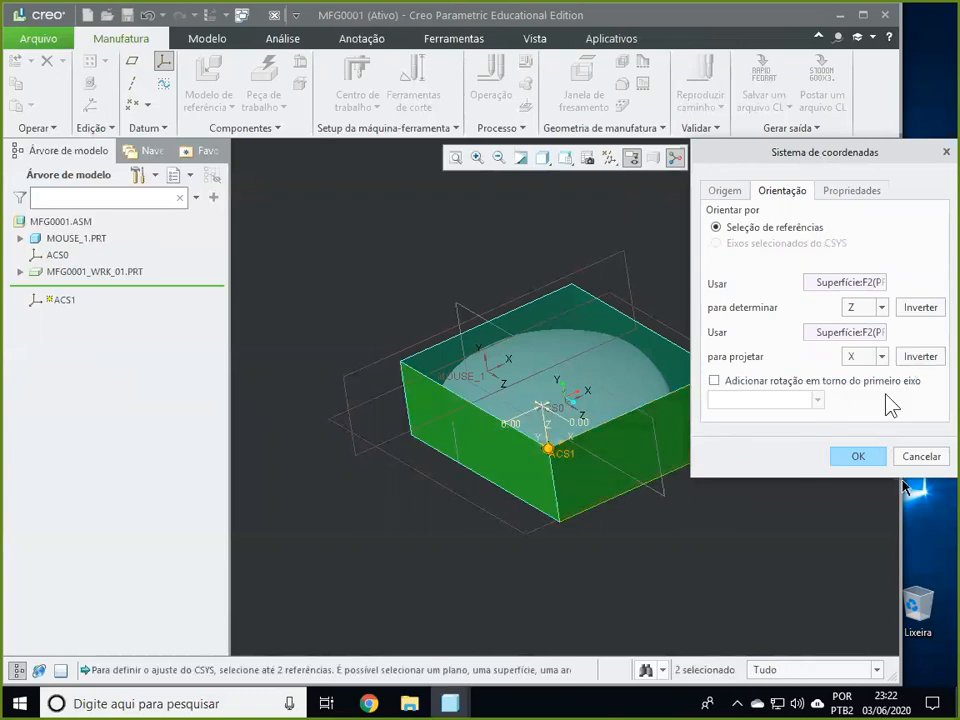
{"action": "left_click", "coordinate": [848, 192]}
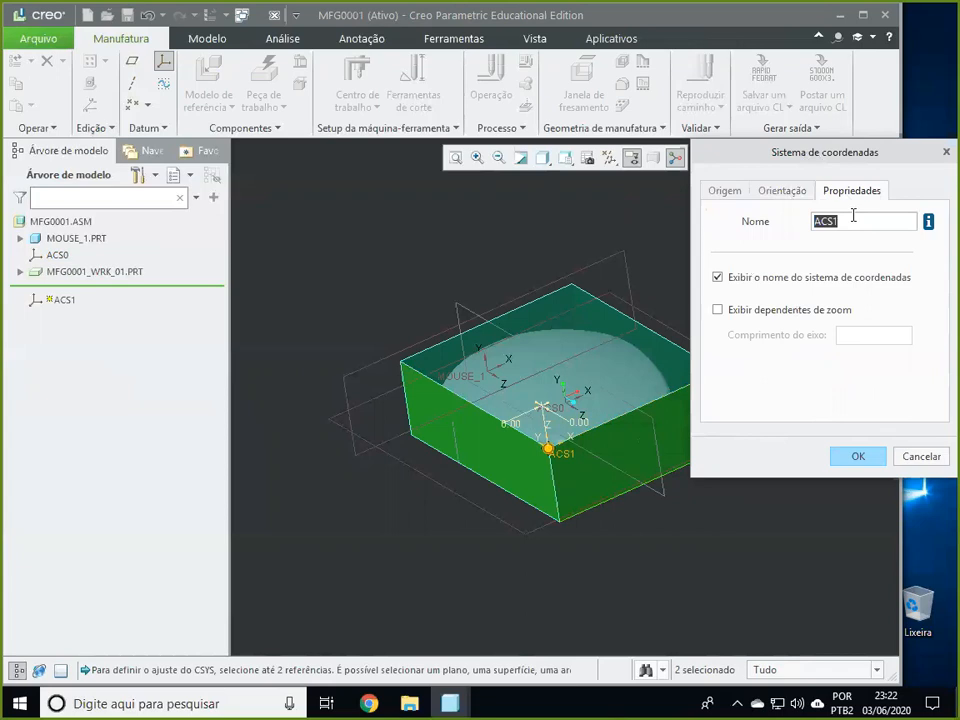
{"action": "type", "text": "PONTO_"}
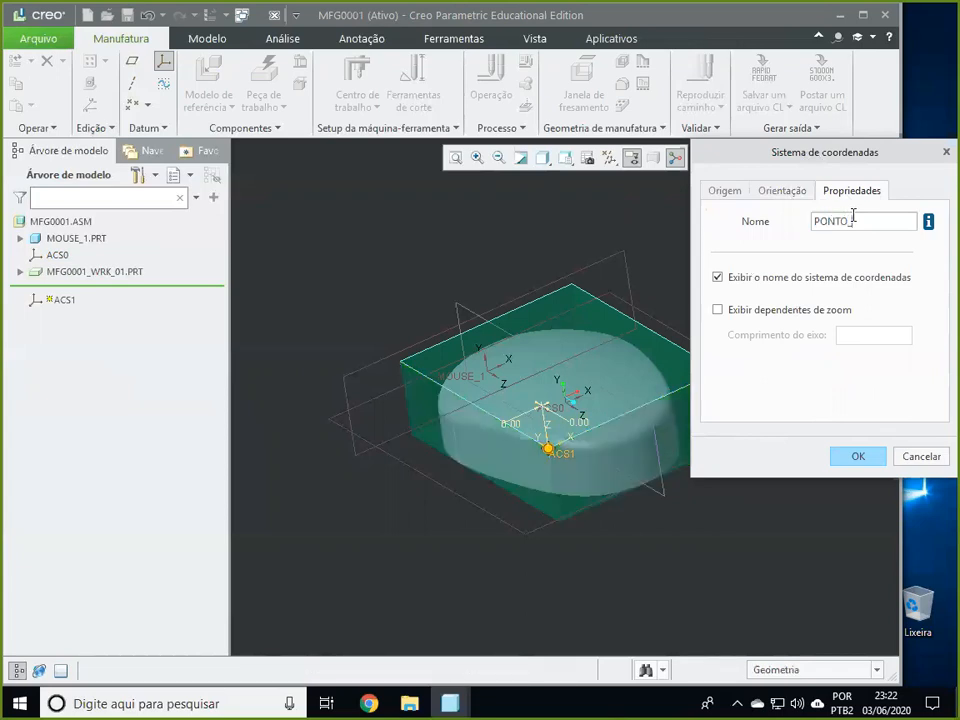
{"action": "type", "text": "ZERO"}
{"action": "left_click", "coordinate": [858, 458]}
{"action": "middle_click_drag", "start_coordinate": [704, 551], "coordinate": [643, 574]}
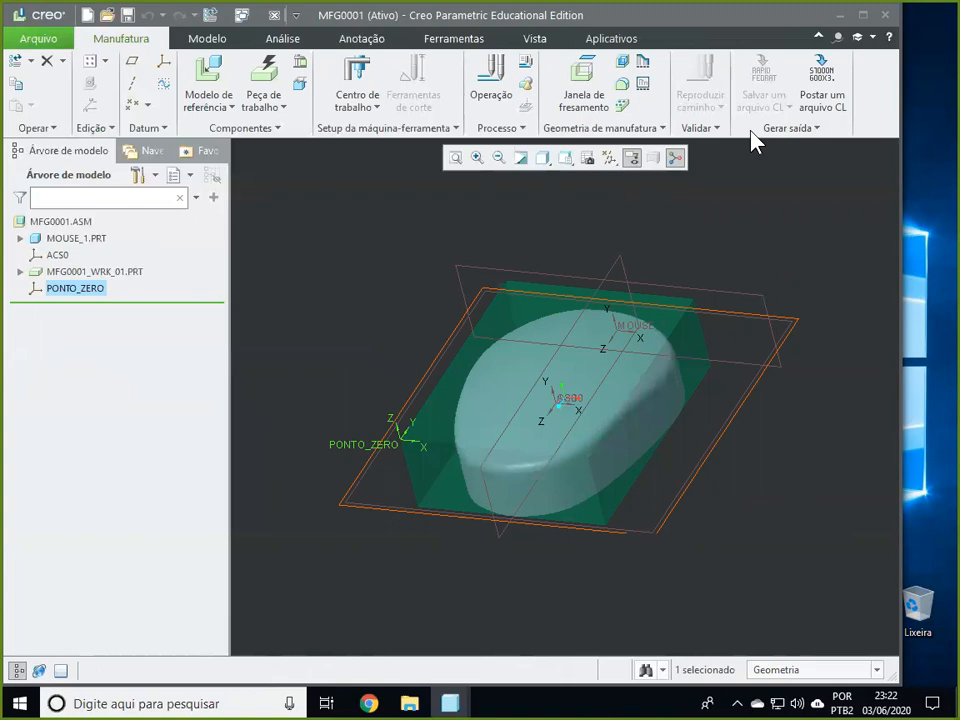
Step: Add a 3-axis milling work center to the manufacturing setup with its default settings
{"action": "left_click", "coordinate": [359, 98]}
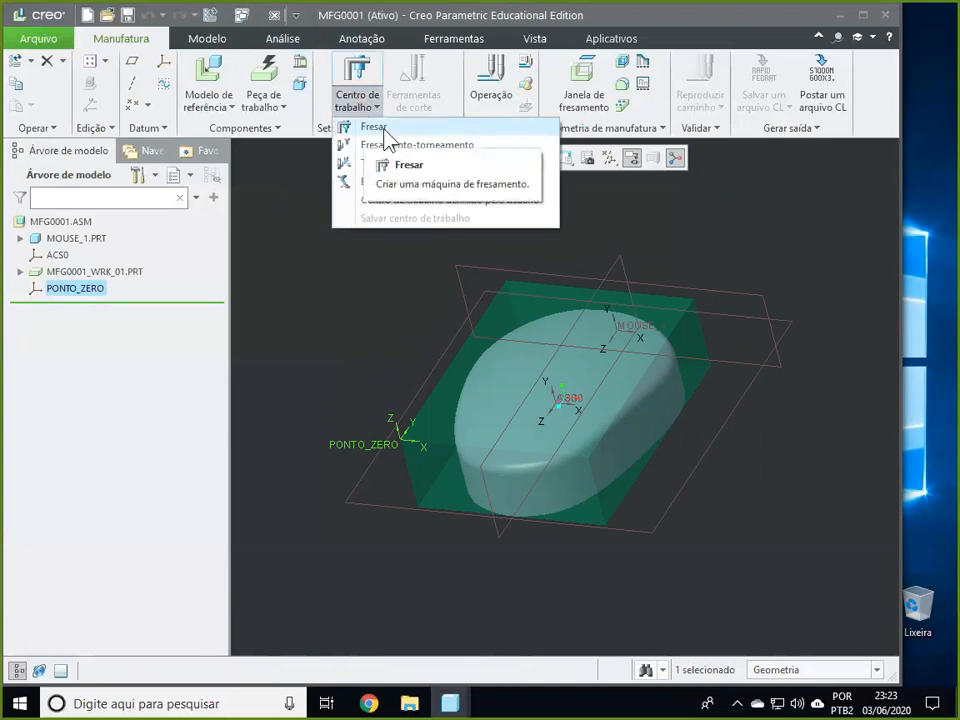
{"action": "left_click", "coordinate": [372, 128]}
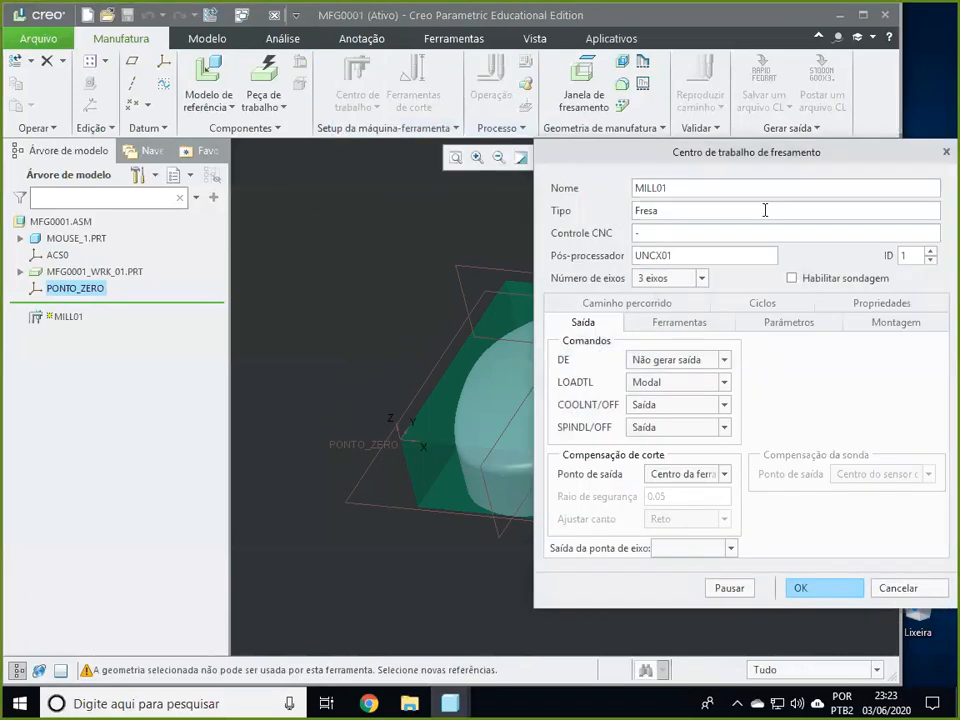
{"action": "left_click", "coordinate": [803, 590]}
{"action": "middle_click_drag", "start_coordinate": [735, 550], "coordinate": [791, 553]}
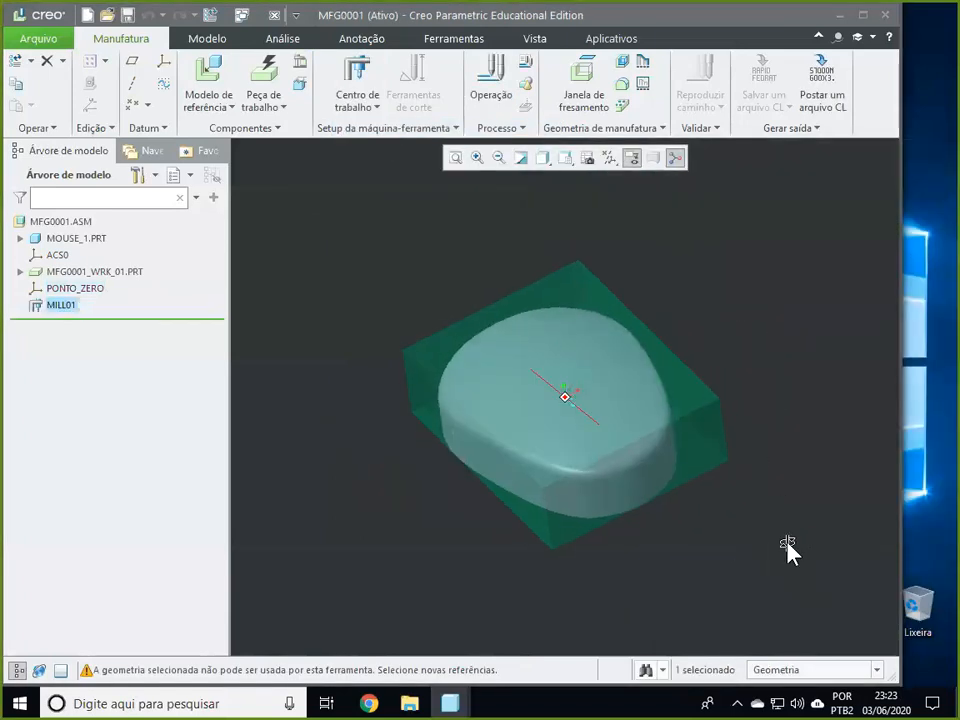
Step: Start a new operation on MILL01 with PONTO_ZERO as coordinate system and a Plano-type clearance referenced to PONTO_ZERO
{"action": "left_click", "coordinate": [494, 86]}
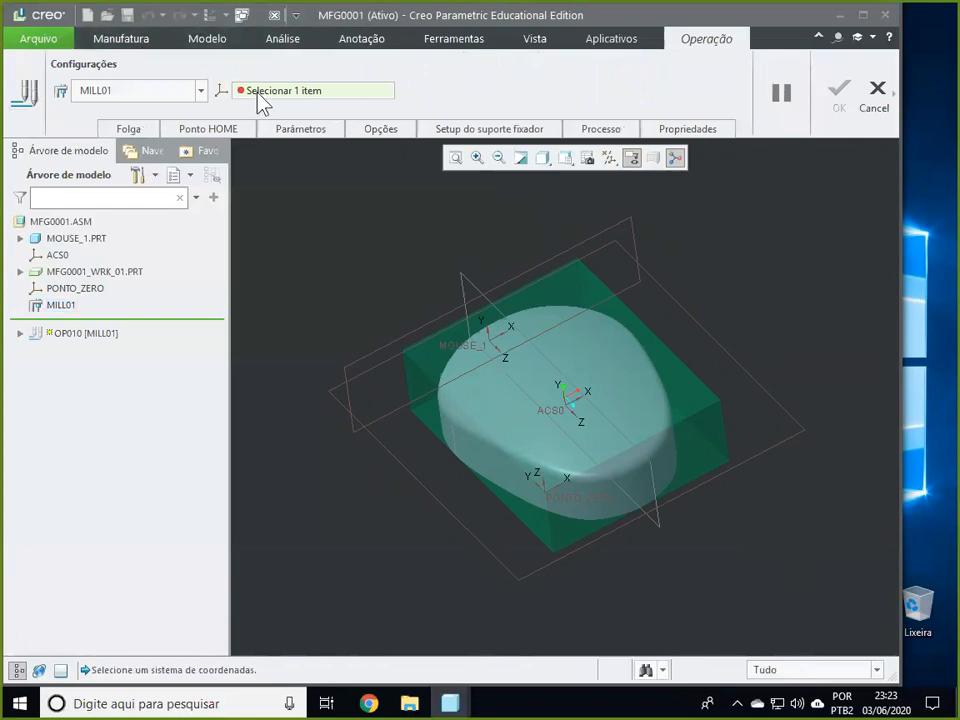
{"action": "left_click", "coordinate": [72, 288]}
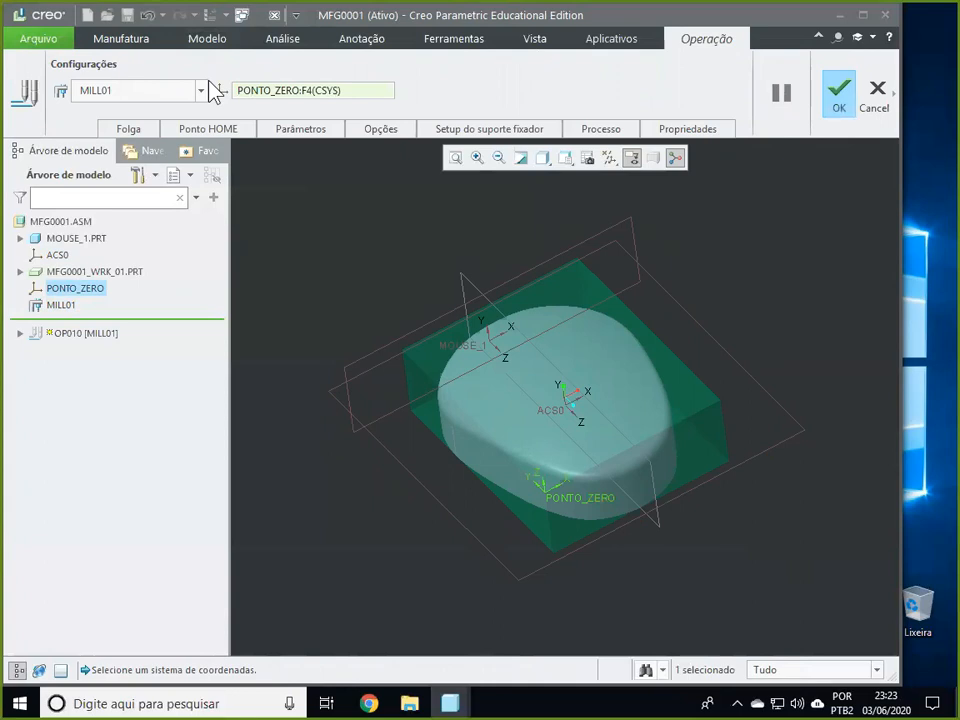
{"action": "left_click", "coordinate": [140, 131]}
{"action": "left_click", "coordinate": [219, 167]}
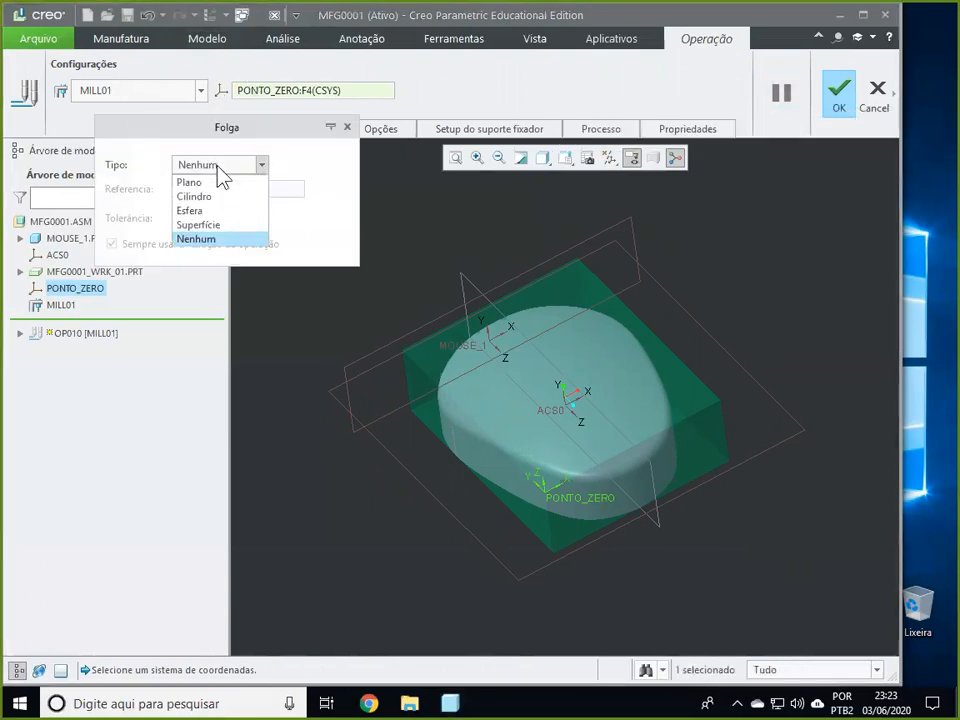
{"action": "left_click", "coordinate": [212, 183]}
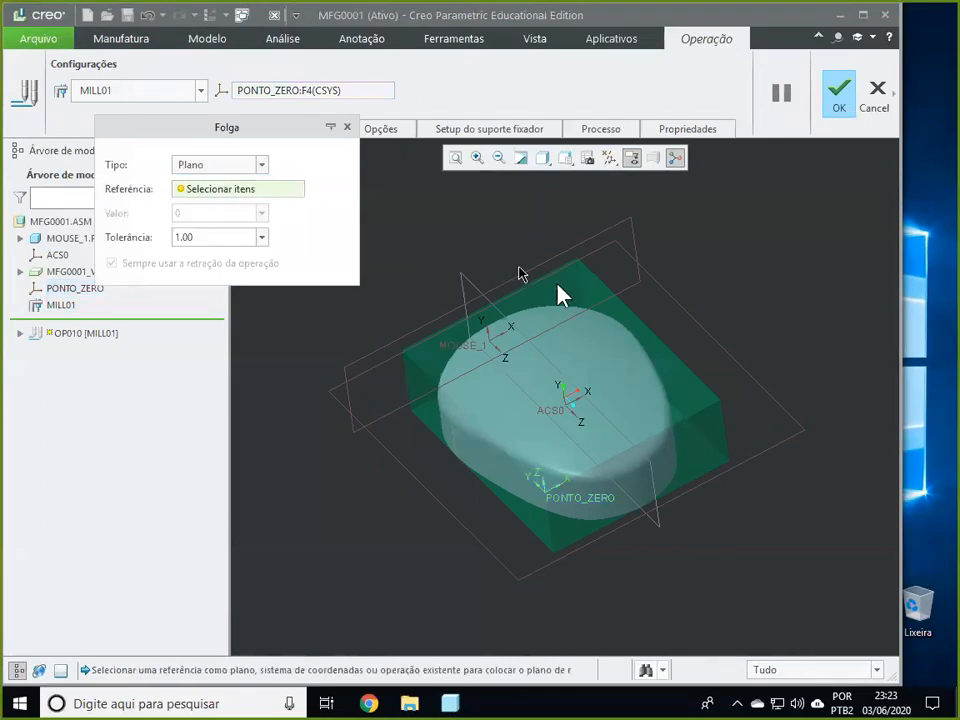
{"action": "left_click", "coordinate": [70, 288]}
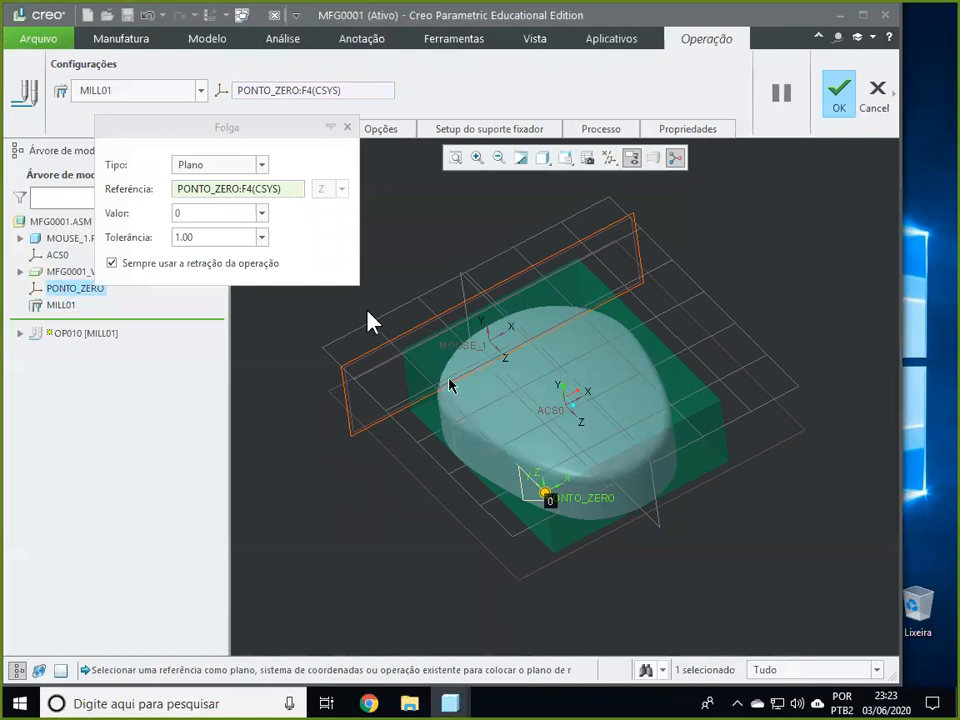
Step: Set the clearance plane's distance from PONTO_ZERO to 10
{"action": "left_click", "coordinate": [198, 212]}
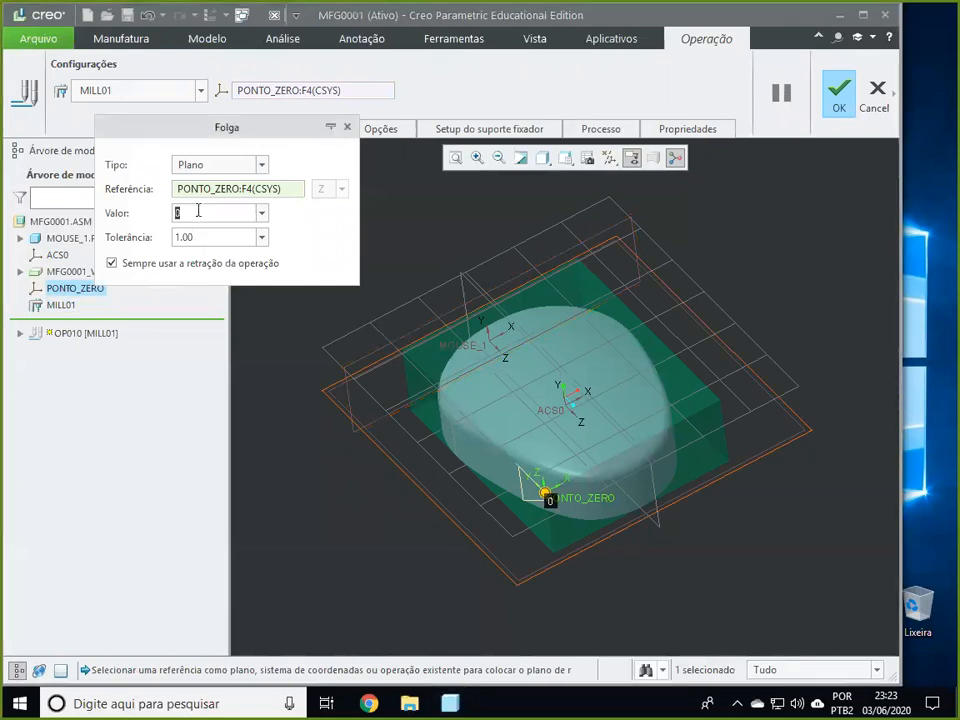
{"action": "type", "text": "10"}
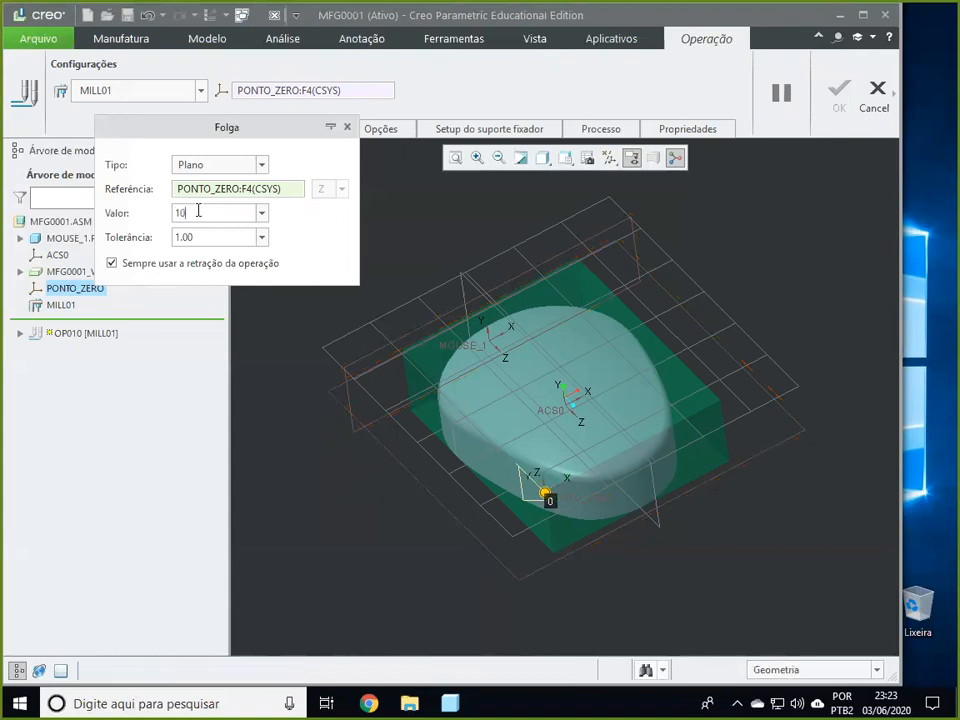
{"action": "key", "text": "Return"}
Step: Set the clearance plane's distance from PONTO_ZERO to 180 and create the operation
{"action": "middle_click_drag", "start_coordinate": [263, 561], "coordinate": [718, 450]}
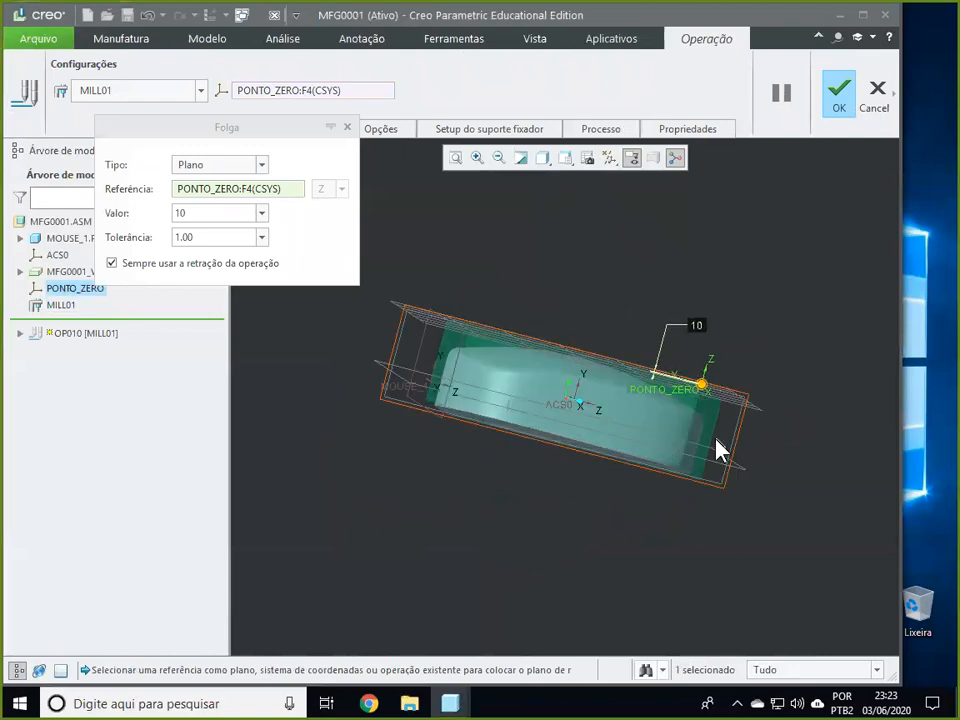
{"action": "scroll", "coordinate": [703, 392], "scroll_direction": "down", "scroll_amount": 5}
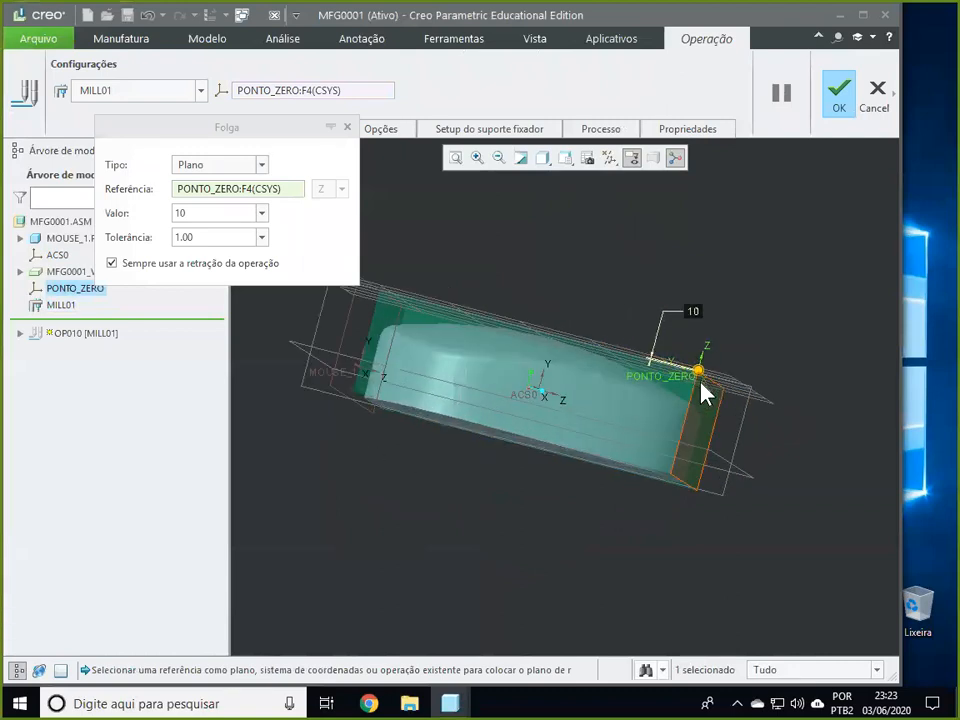
{"action": "scroll", "coordinate": [703, 392], "scroll_direction": "down", "scroll_amount": 2}
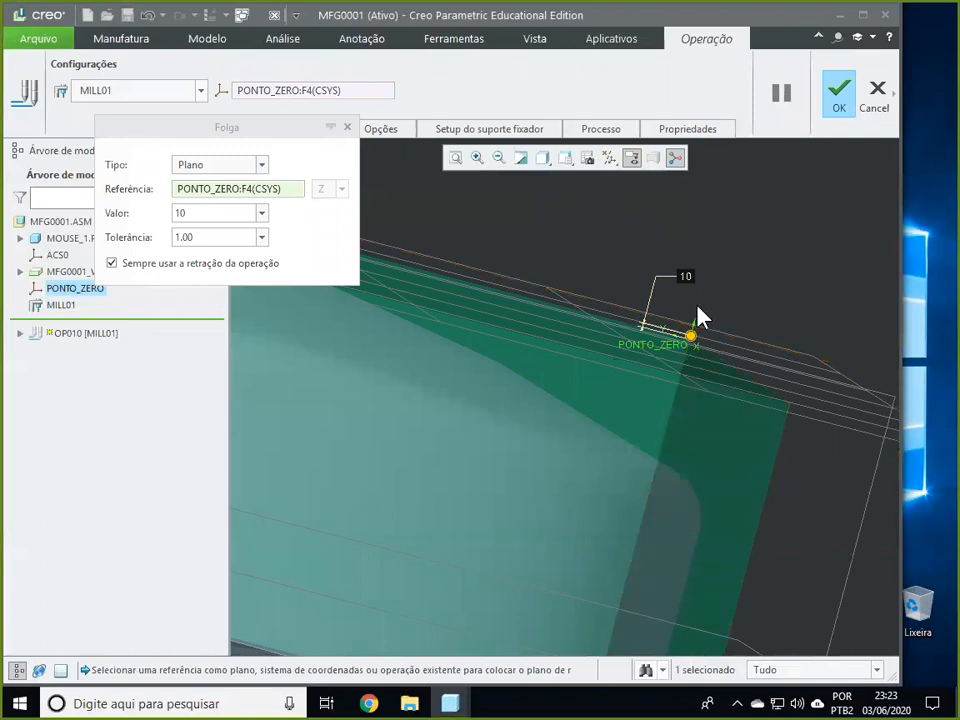
{"action": "type", "text": "180"}
{"action": "key", "text": "Return"}
{"action": "middle_click_drag", "start_coordinate": [700, 435], "coordinate": [636, 482]}
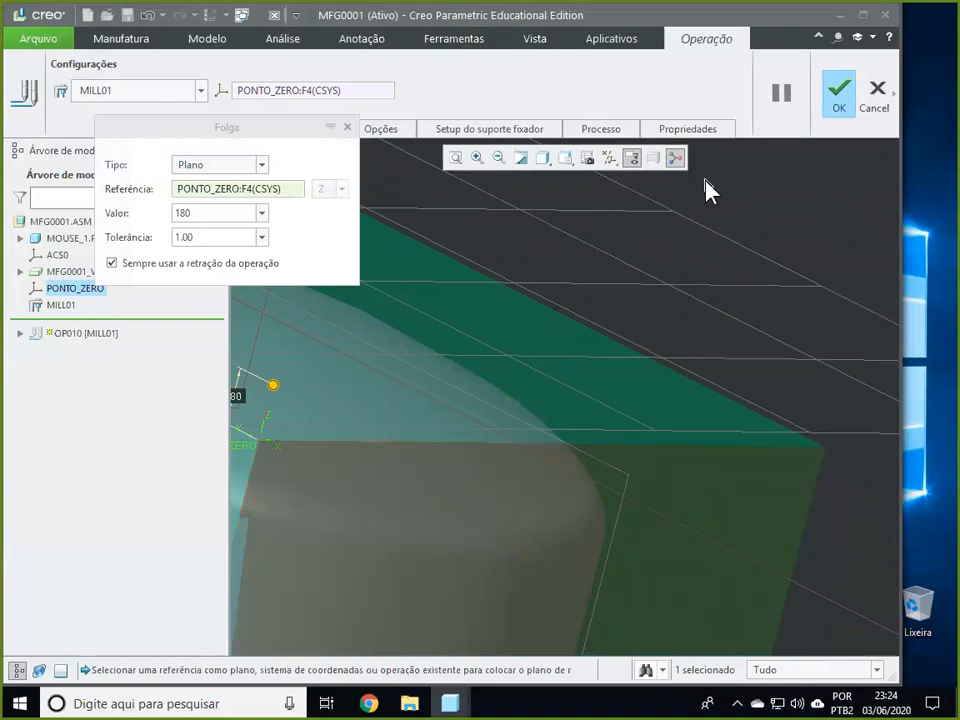
{"action": "left_click", "coordinate": [849, 100]}
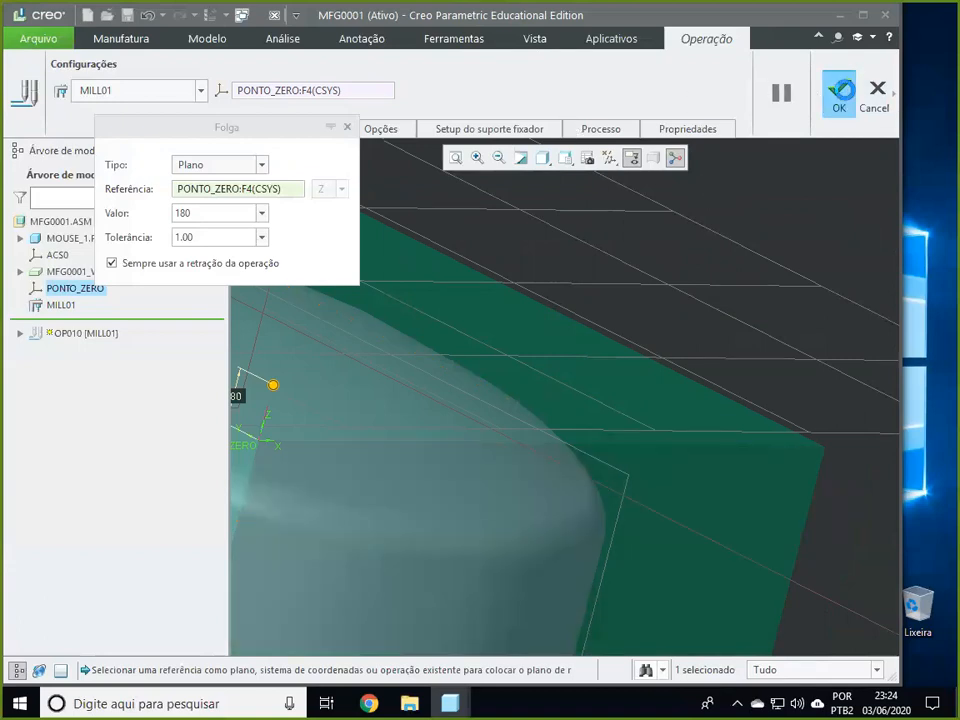
{"action": "scroll", "coordinate": [759, 253], "scroll_direction": "up", "scroll_amount": 5}
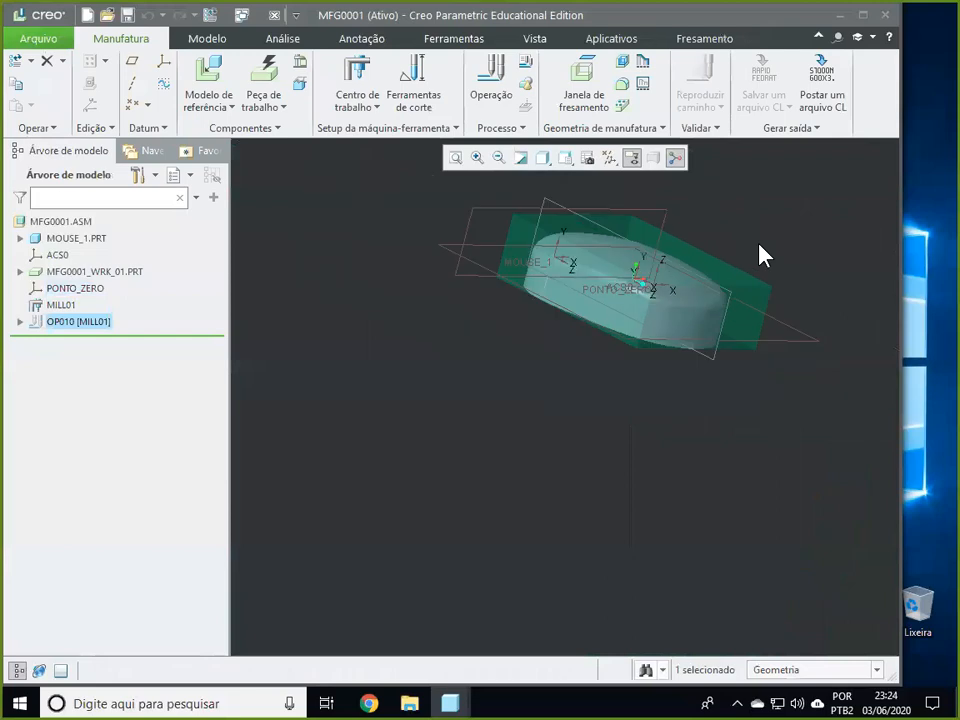
{"action": "middle_click_drag", "start_coordinate": [746, 253], "coordinate": [668, 264]}
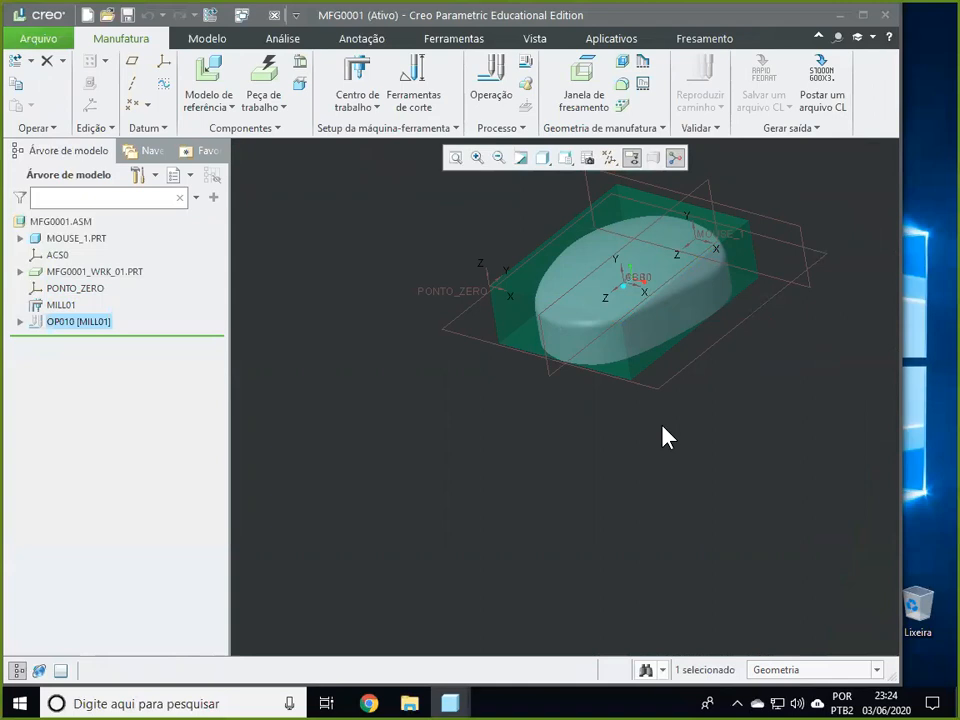
{"action": "middle_click_drag", "start_coordinate": [772, 355], "coordinate": [678, 450], "text": "ctrl"}
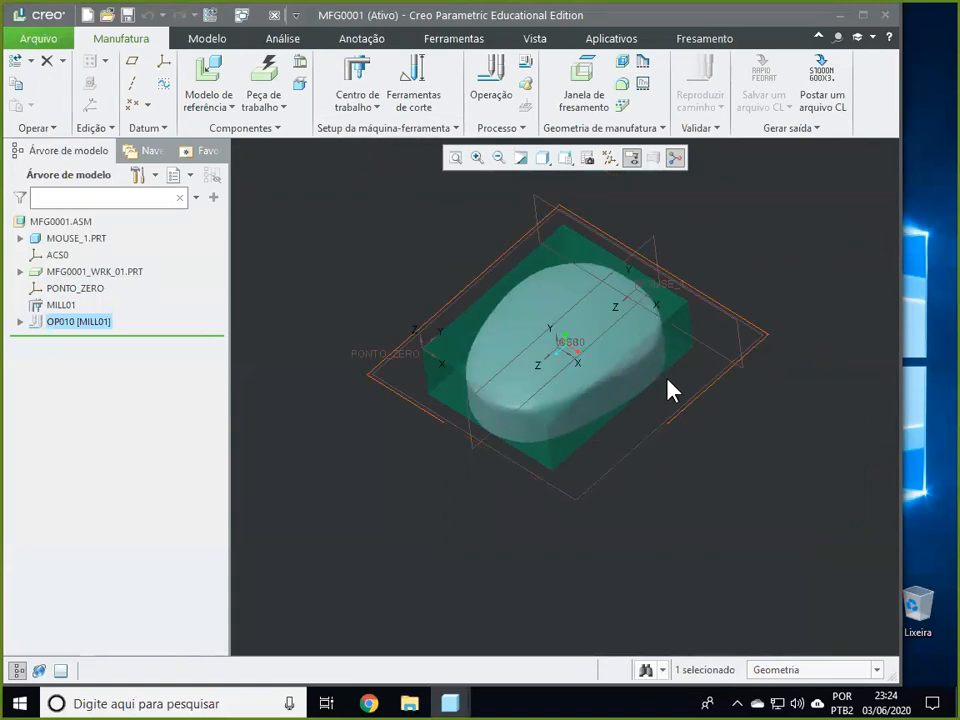
{"action": "middle_click_drag", "start_coordinate": [739, 375], "coordinate": [755, 496], "text": "ctrl"}
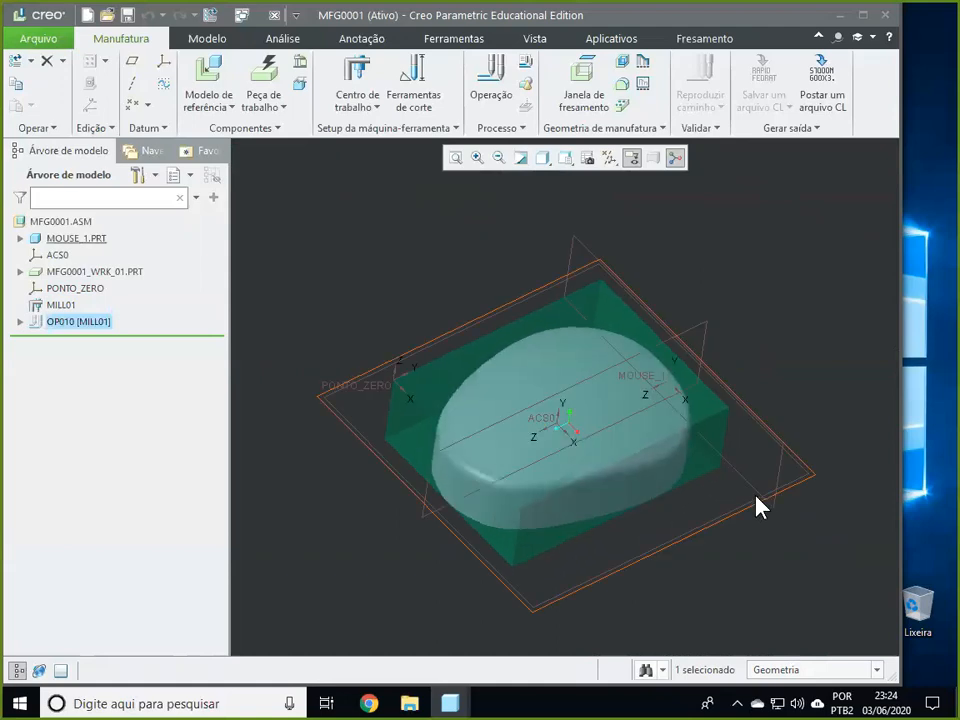